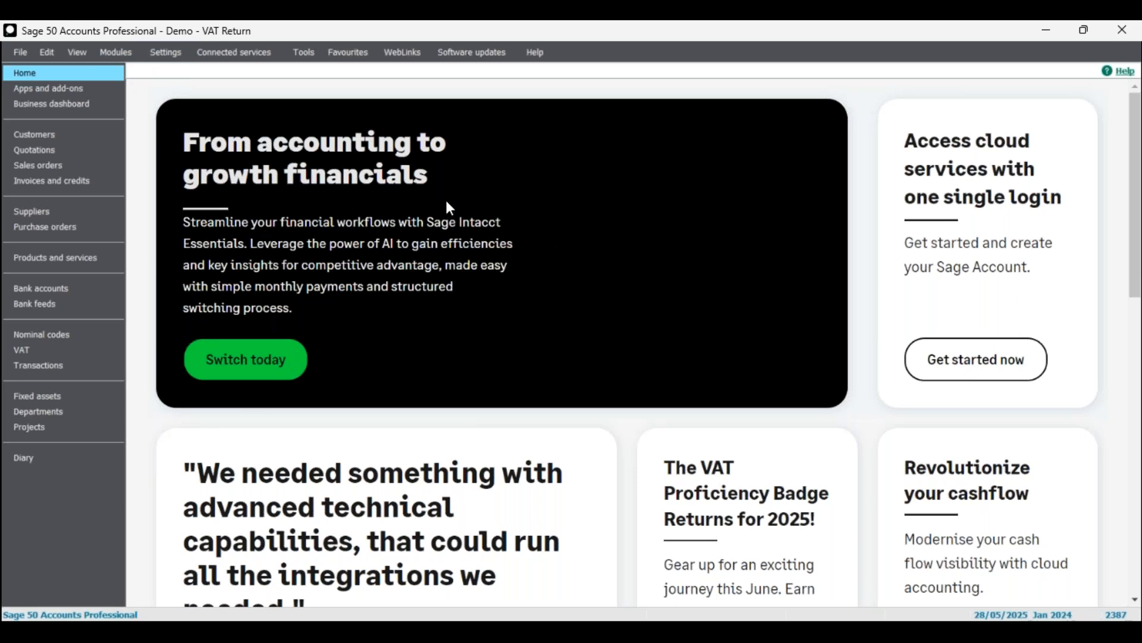
- Open the submitted VAT Return for 01/10/2023 to 31/12/2023 to view its figures, and close it
click(36, 352)
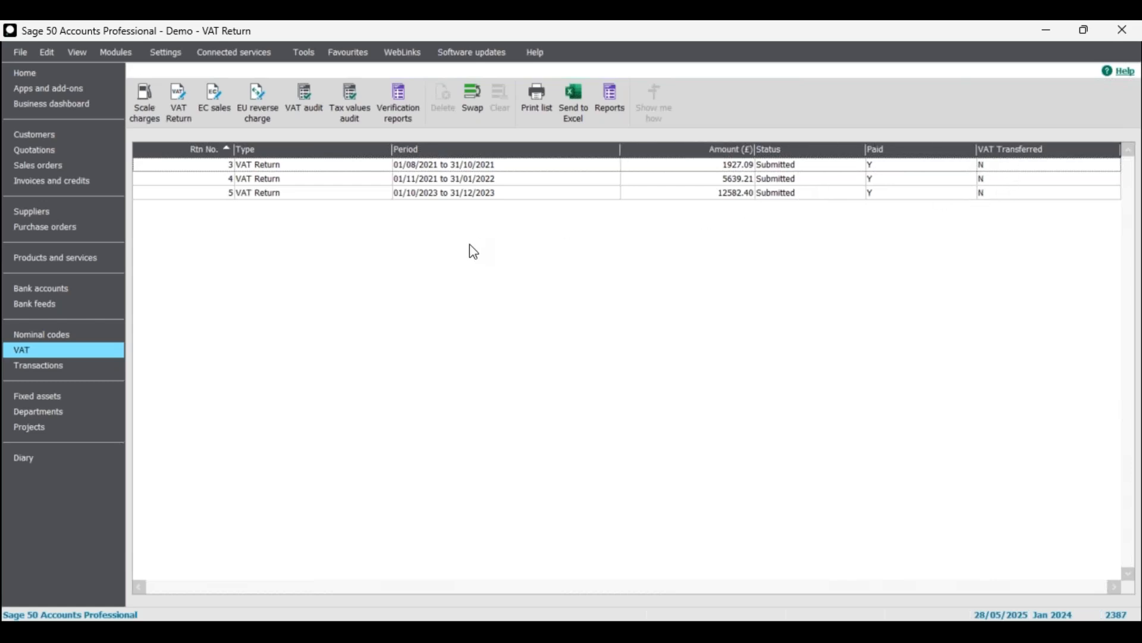
click(293, 195)
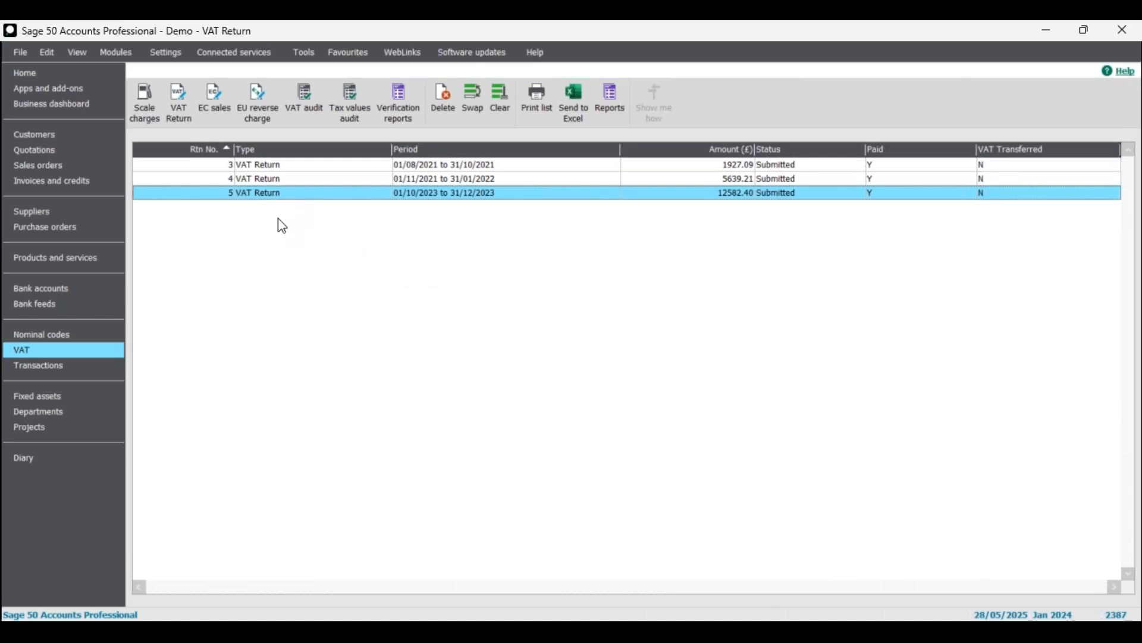
click(180, 103)
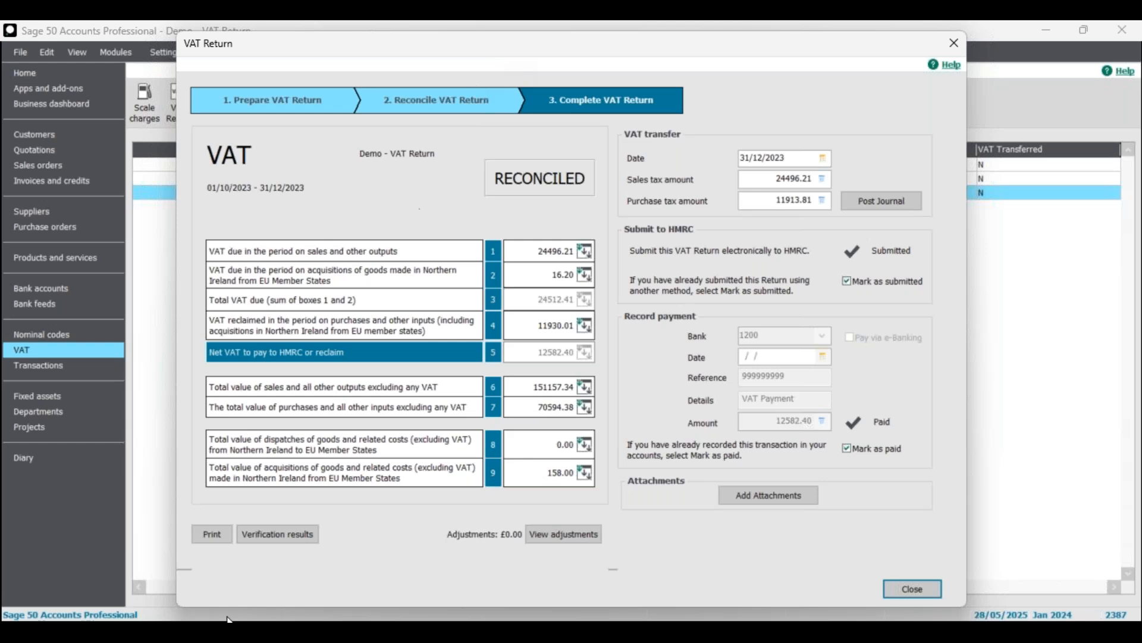
click(953, 43)
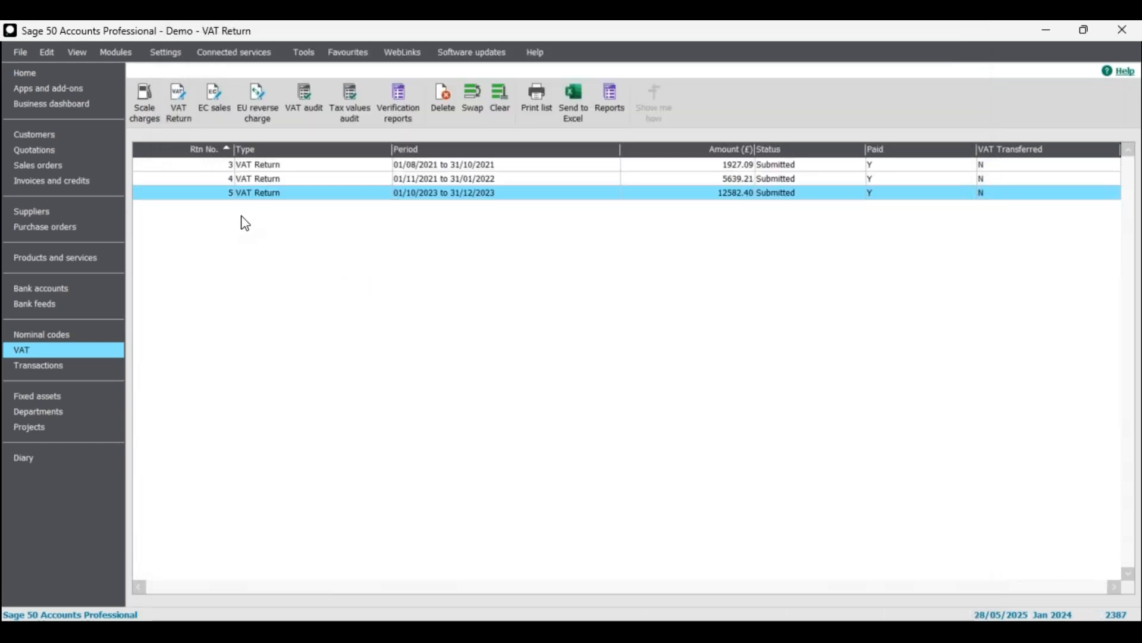
- Deselect the return and open a blank VAT Return to view its preparation stage, and close it
click(263, 194)
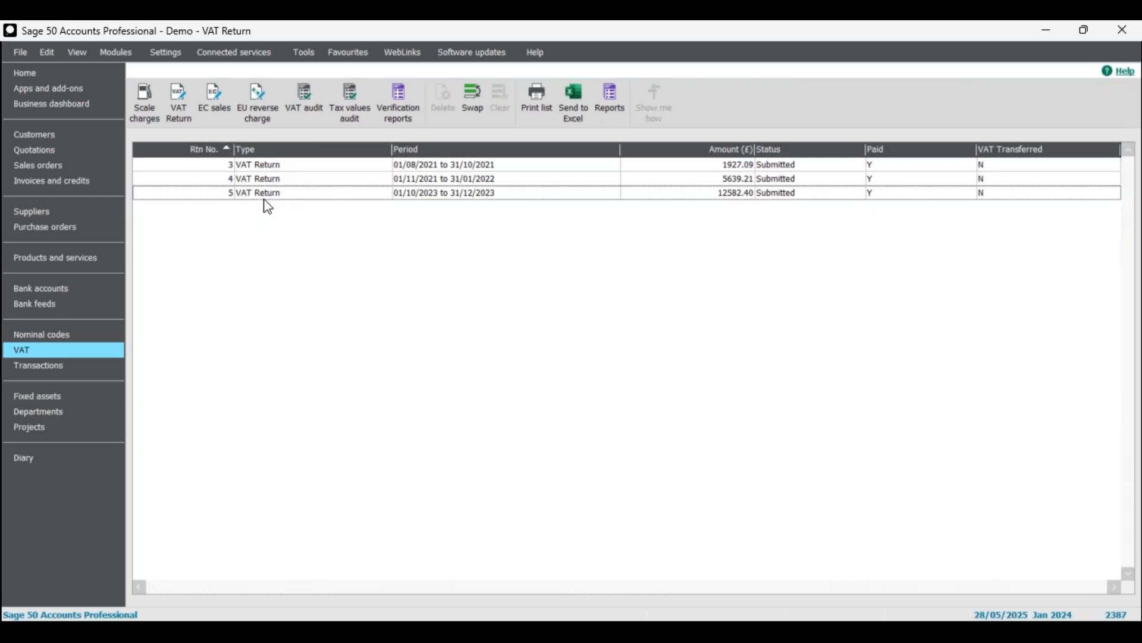
click(177, 99)
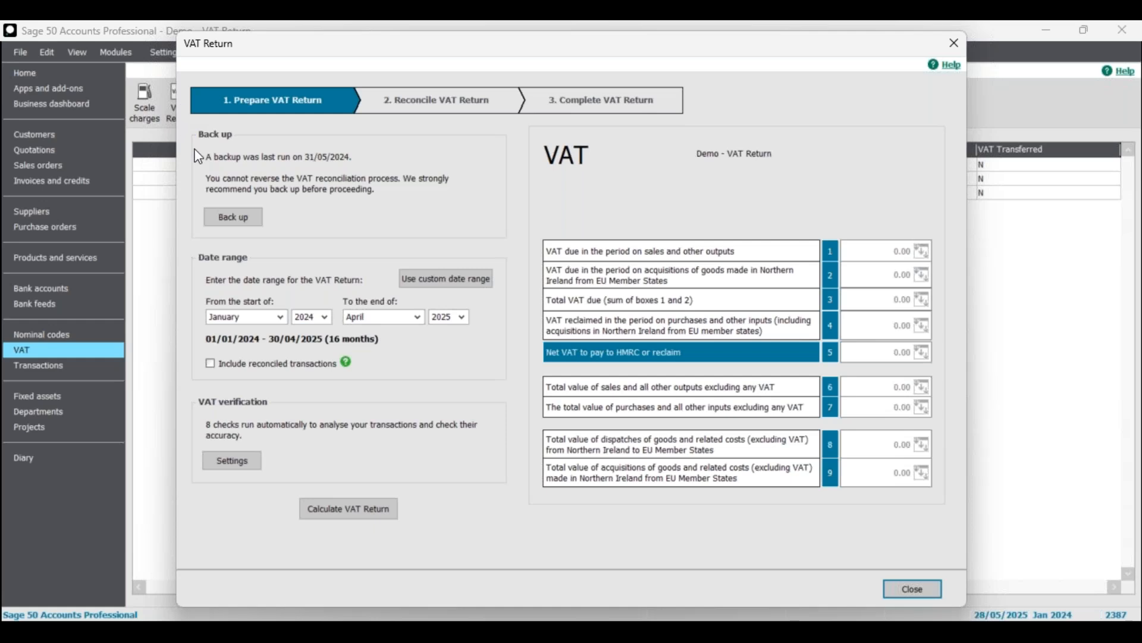
click(930, 587)
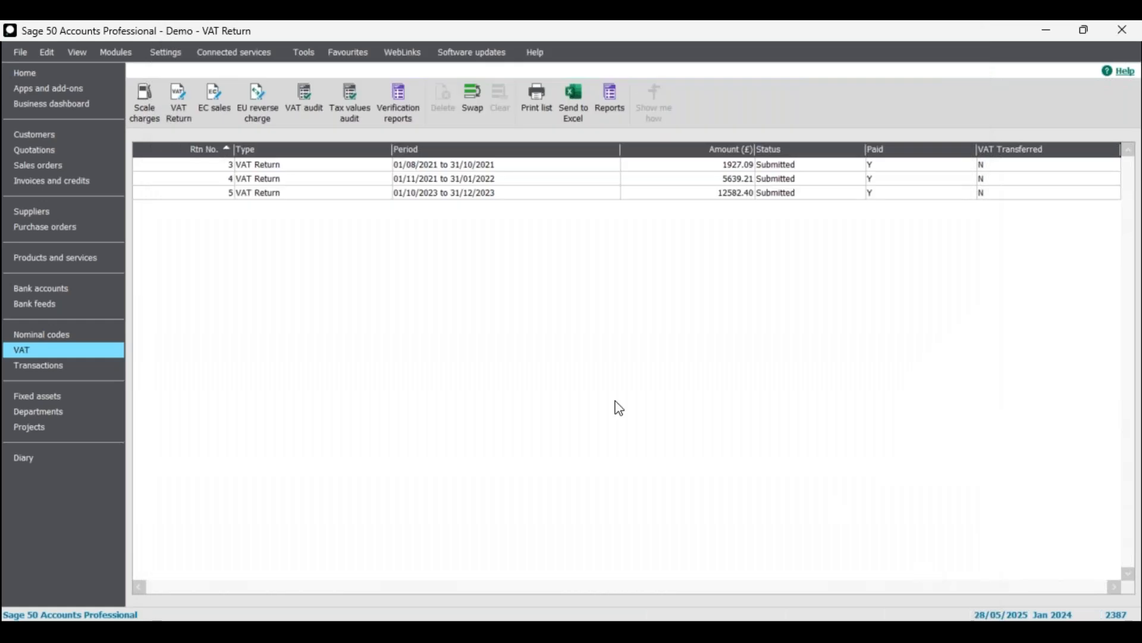
- Select the VAT Returns starting 01/08/2021 and 01/10/2023, and practise swapping and clearing the selection
click(318, 166)
click(314, 192)
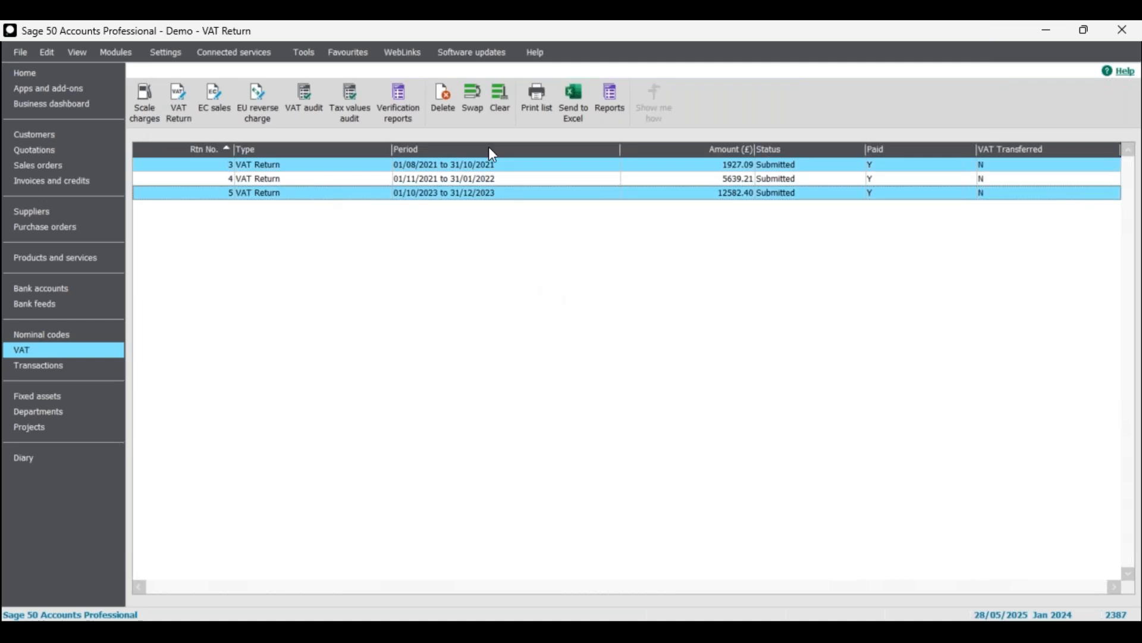
click(472, 102)
click(500, 102)
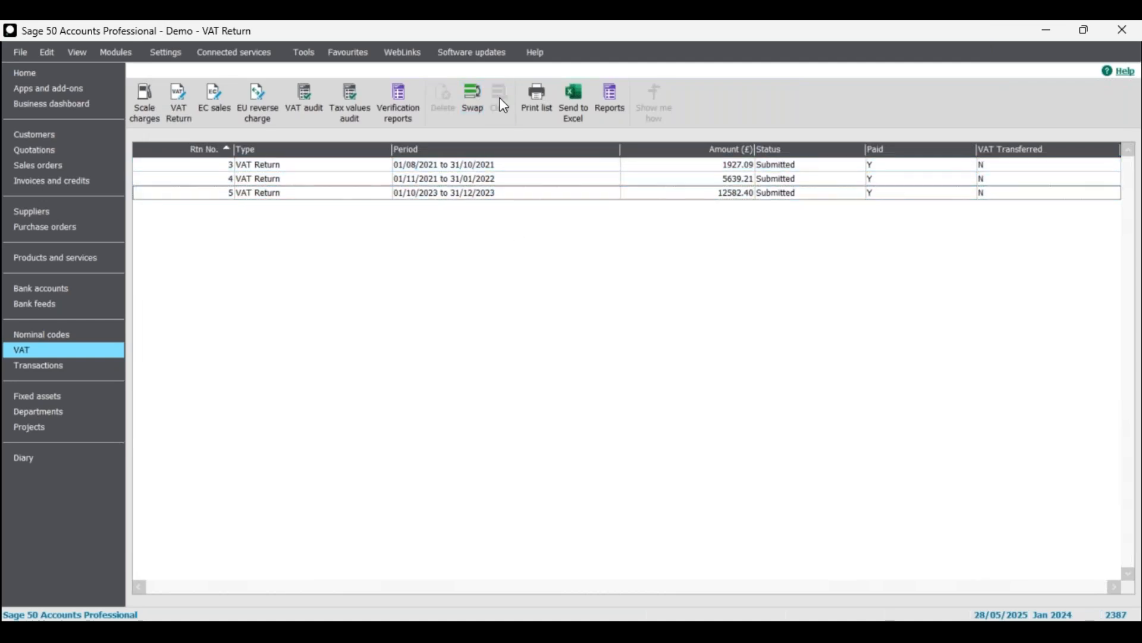
click(483, 101)
click(499, 97)
click(473, 100)
click(505, 99)
- Open the transactions list and select sales invoice transaction 2377
click(59, 366)
click(280, 376)
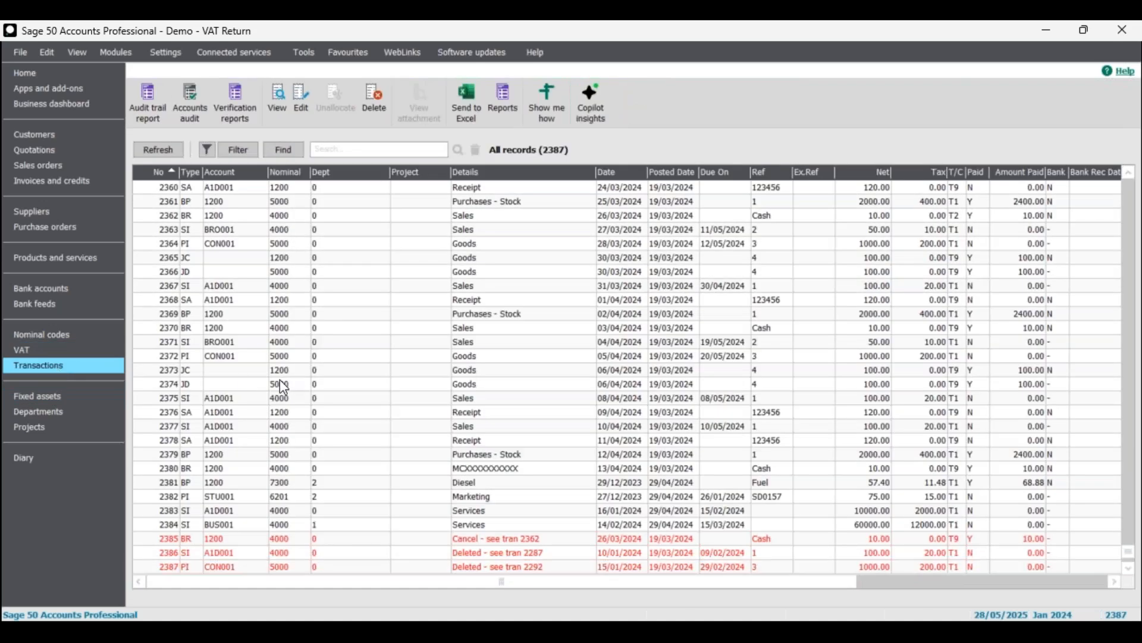
click(277, 426)
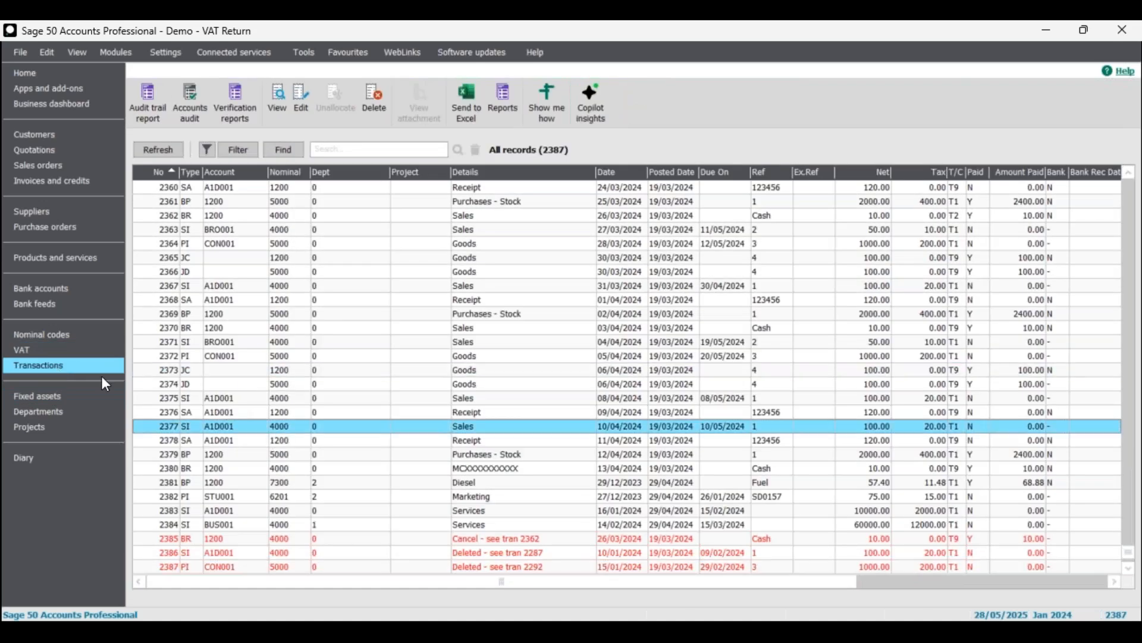
- Select five customers between Bronson Inc and Picture Frame Ltd in the customer list, and practise swapping and clearing the selection
click(52, 138)
click(338, 244)
click(345, 300)
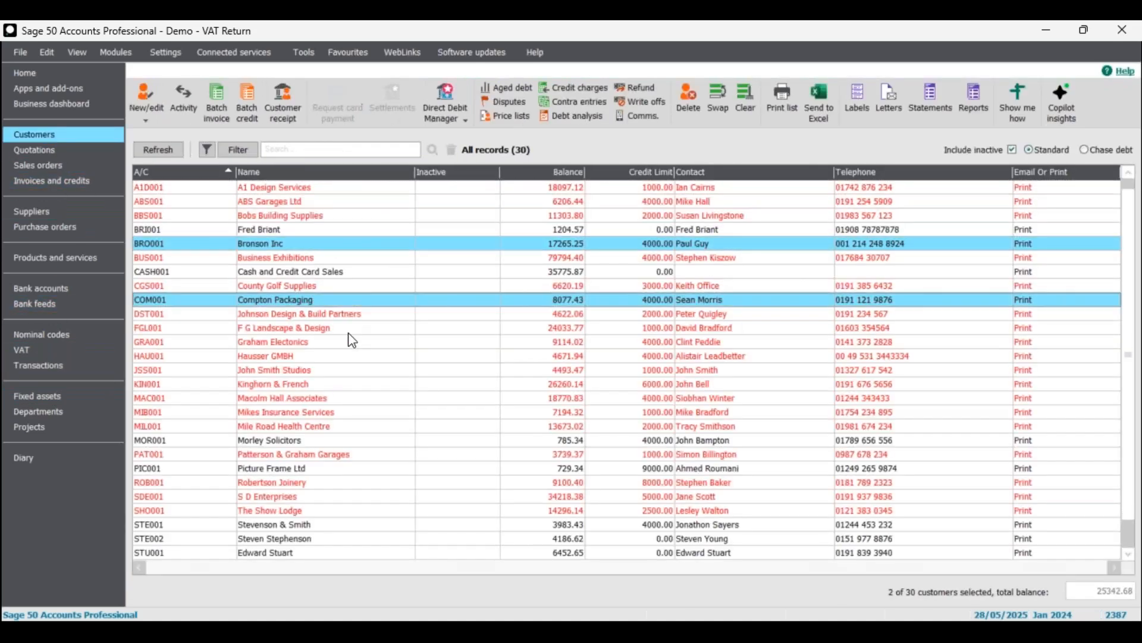
click(348, 342)
click(354, 398)
click(408, 468)
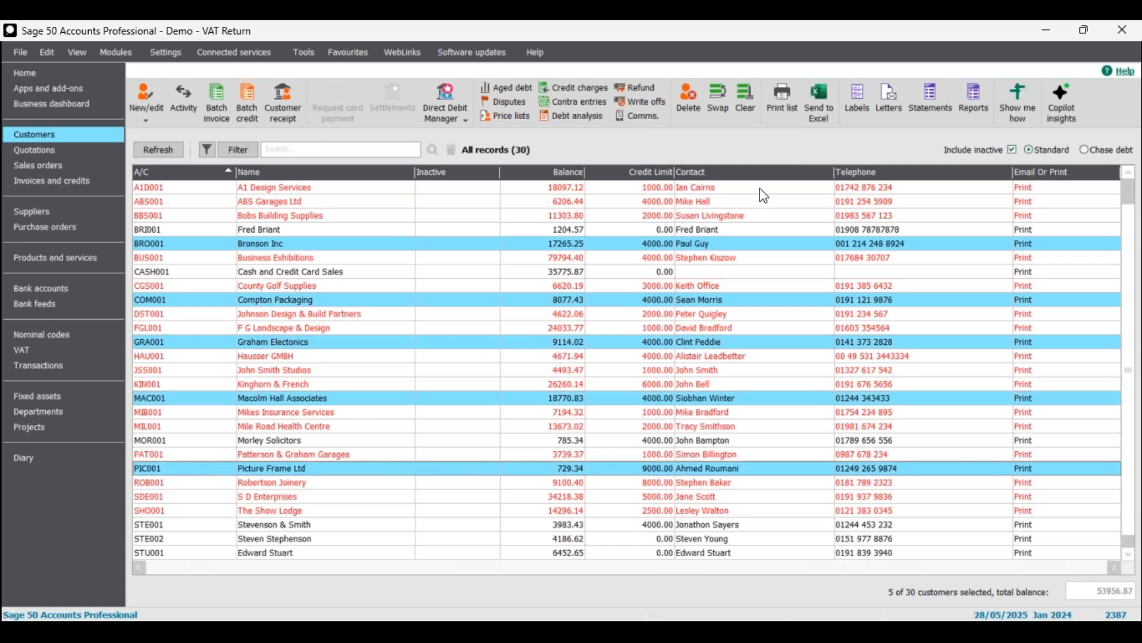
click(719, 94)
click(744, 95)
click(725, 97)
click(729, 100)
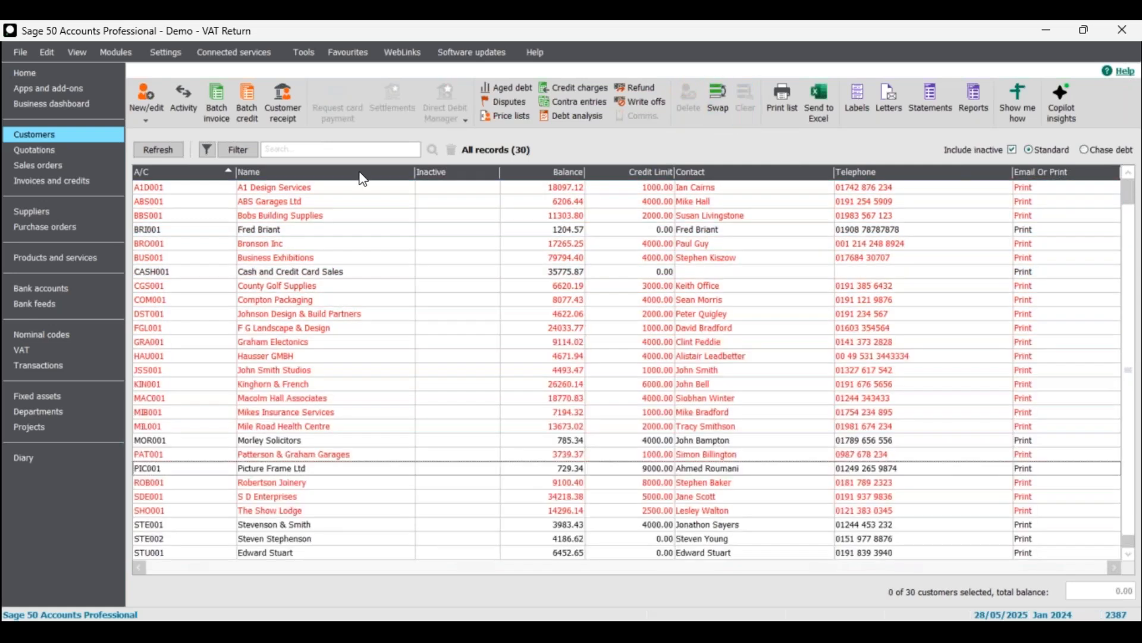
- Clear the selection in the list of VAT Returns and start a new VAT Return
click(57, 356)
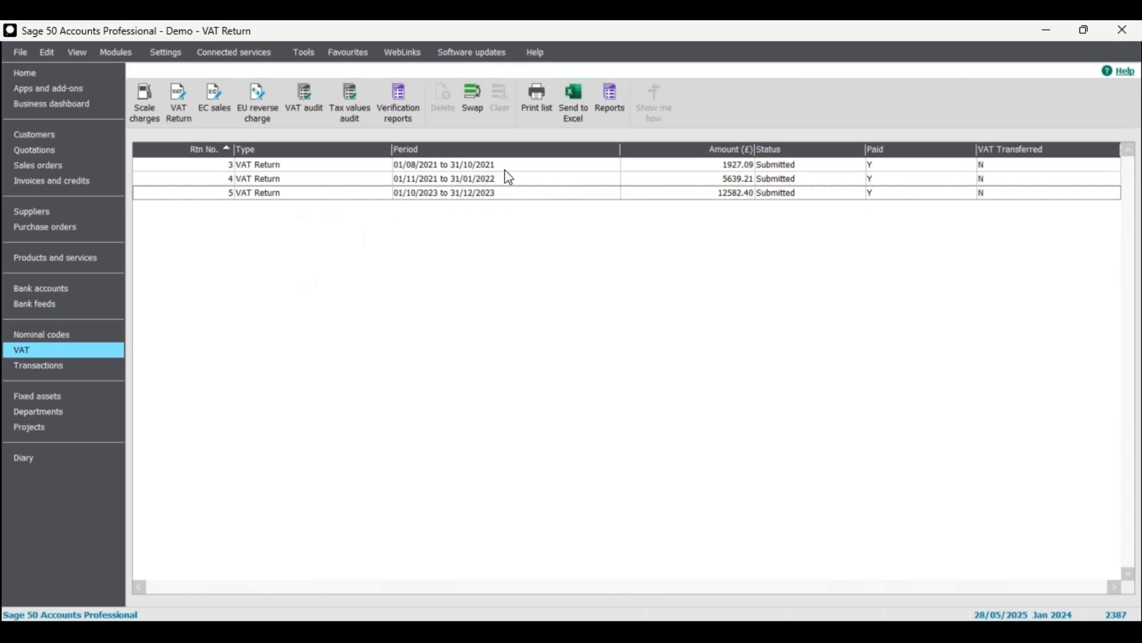
click(474, 97)
click(500, 98)
click(180, 97)
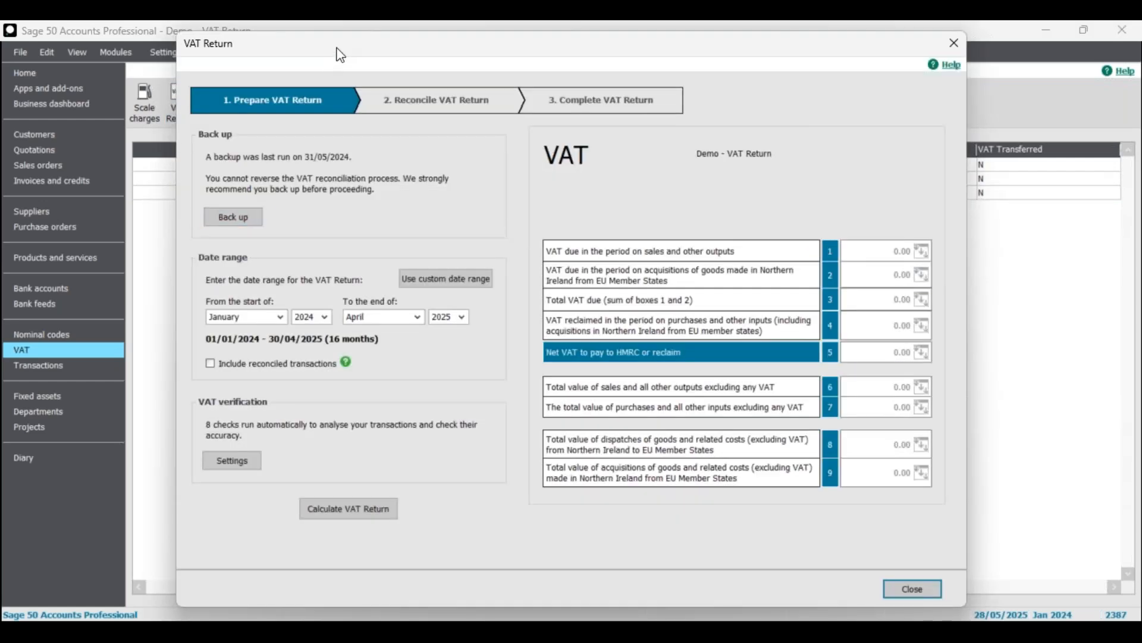
drag(343, 55, 390, 64)
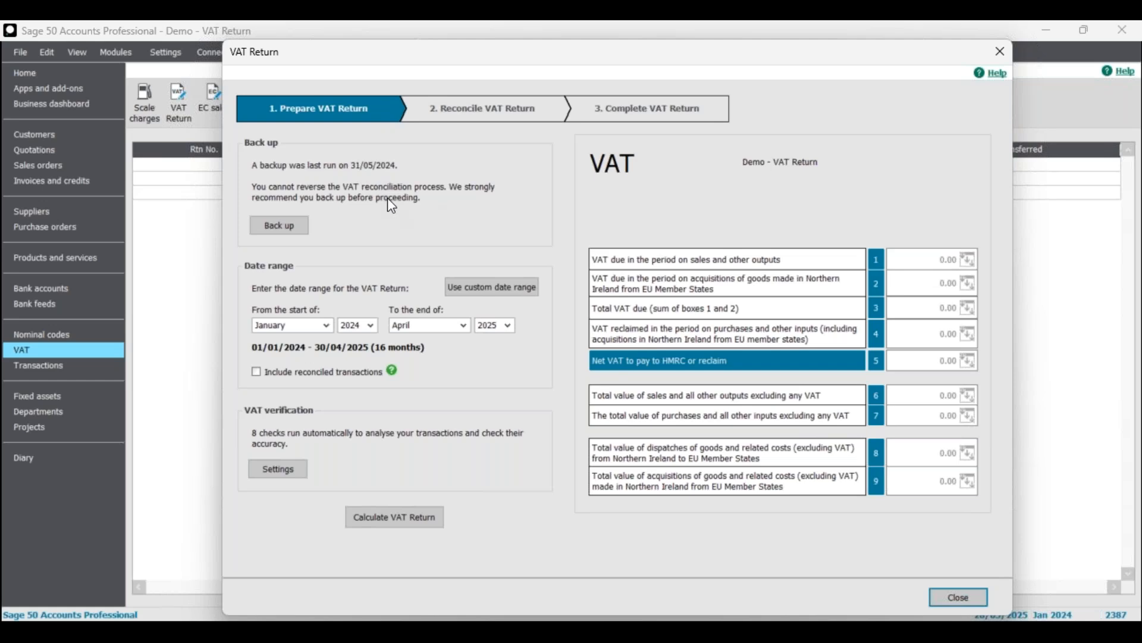
click(260, 229)
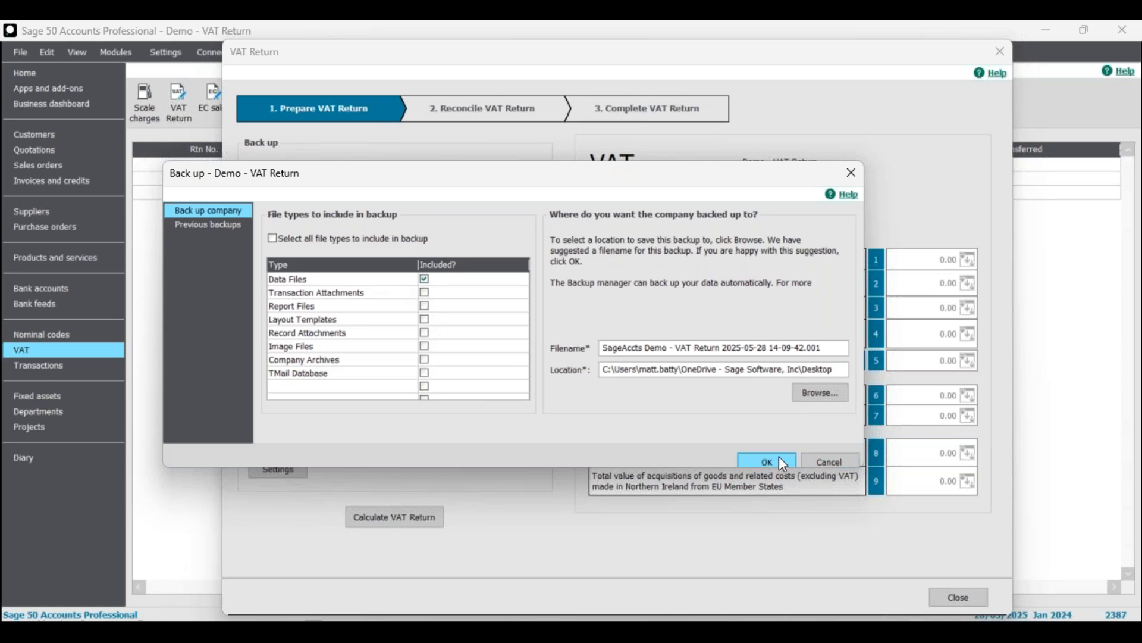
drag(674, 349, 538, 357)
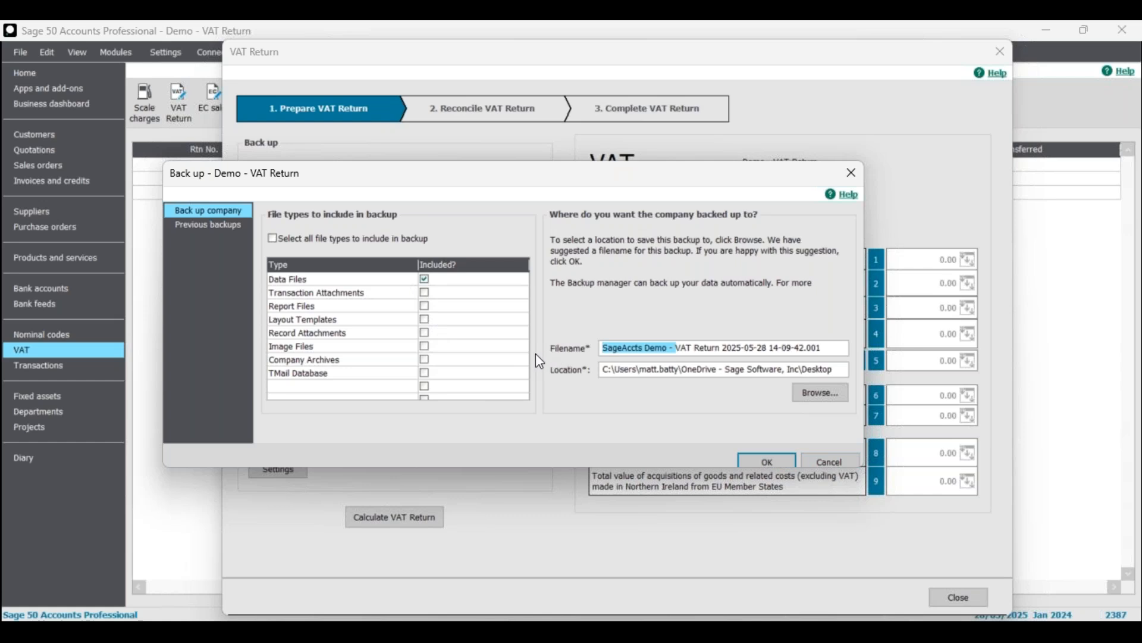
text(PREN)
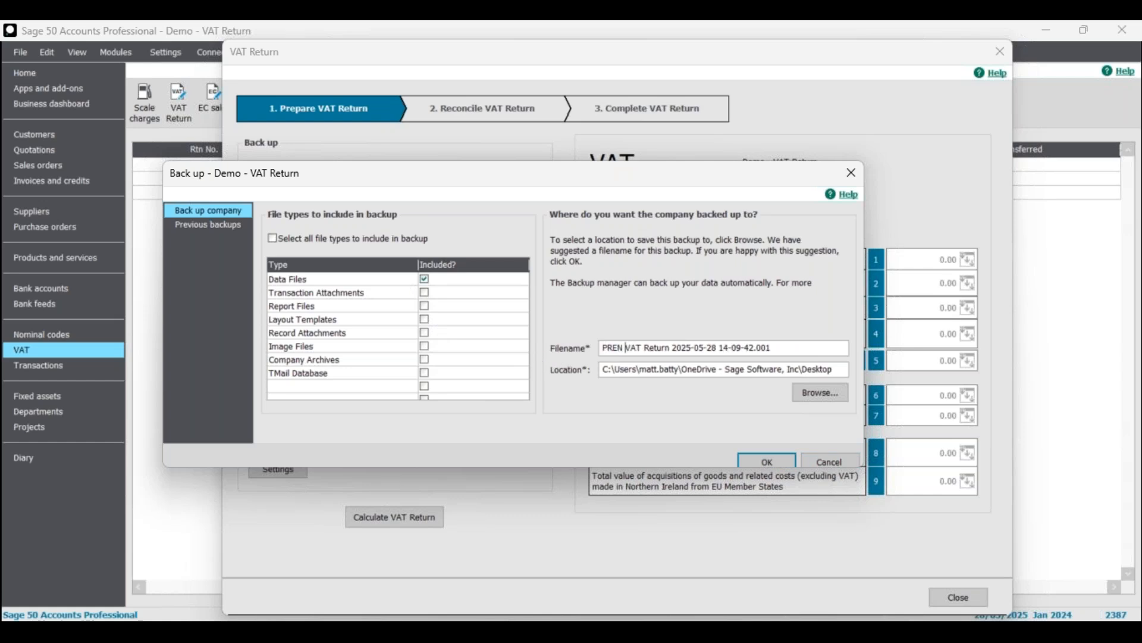
key(BackSpace)
key(BackSpace)
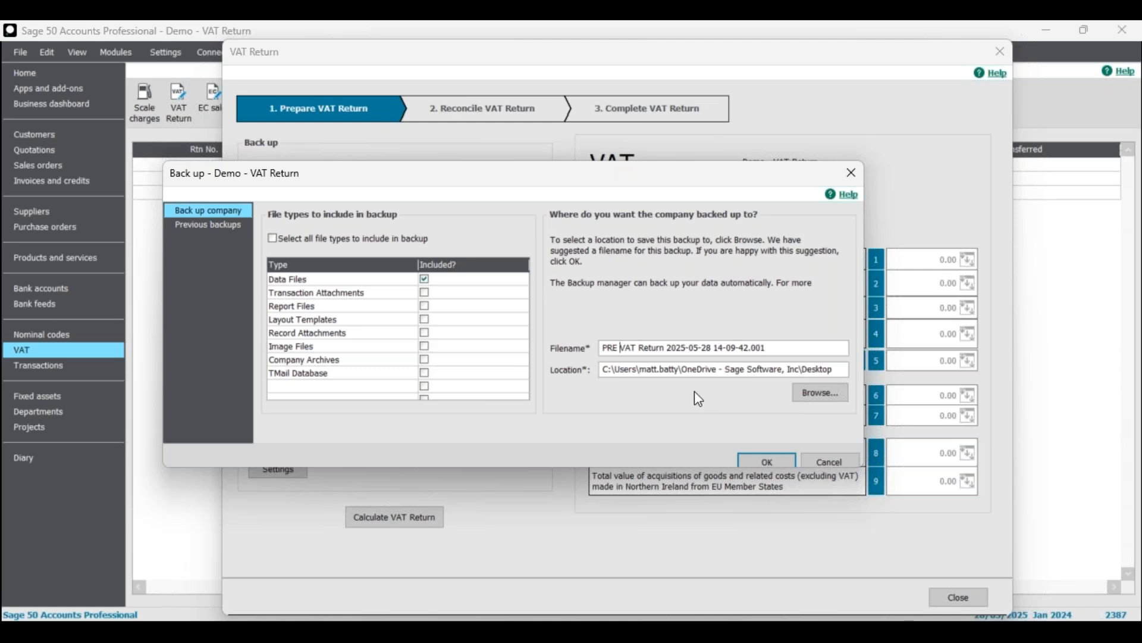
drag(549, 180, 566, 166)
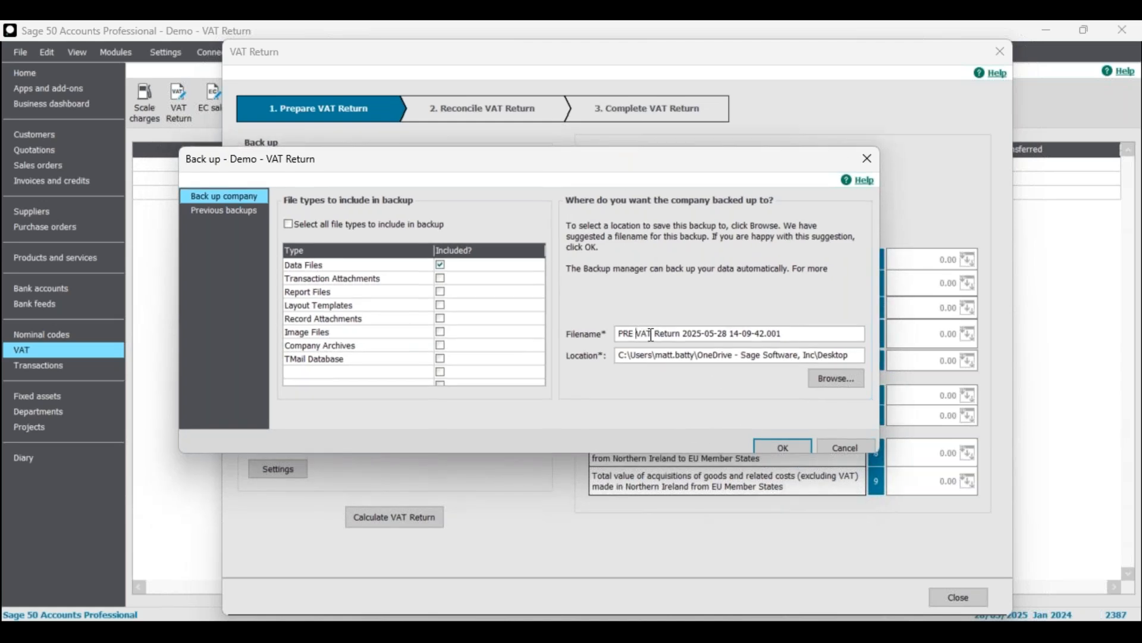
click(683, 337)
text(2024)
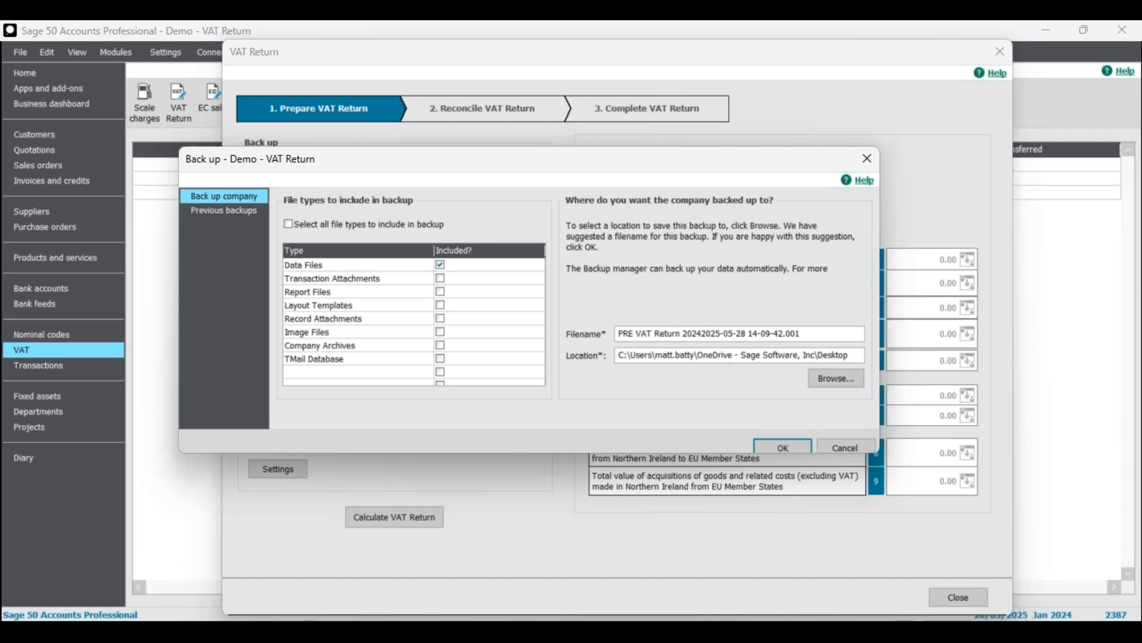
text(/)
key(BackSpace)
- Run the backup with a data check beforehand and close the completion message
click(783, 447)
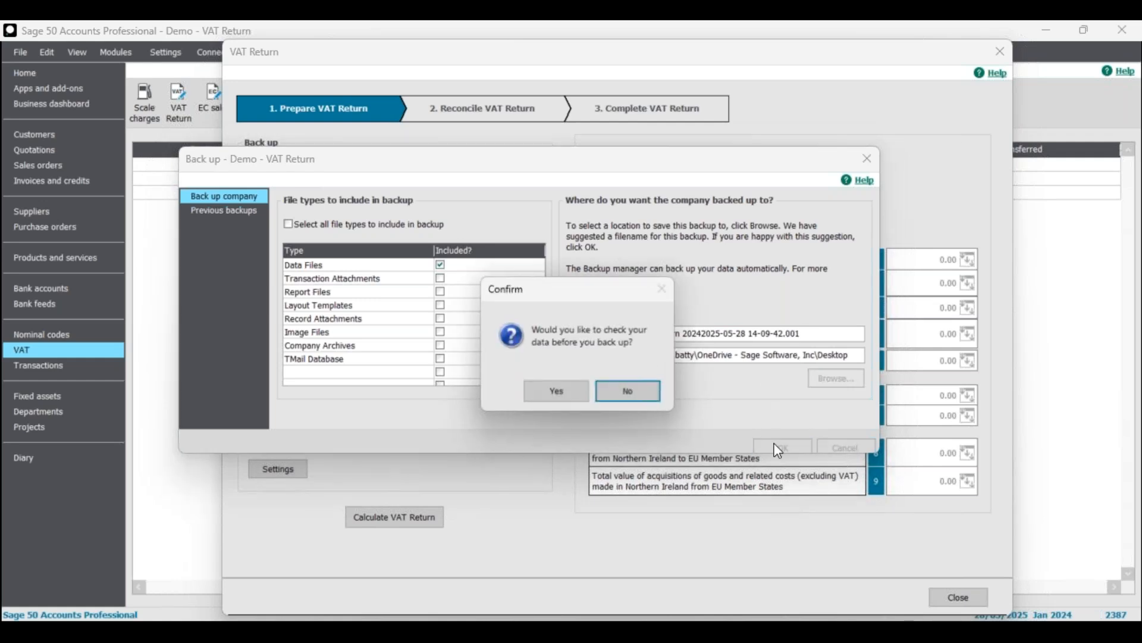
click(579, 388)
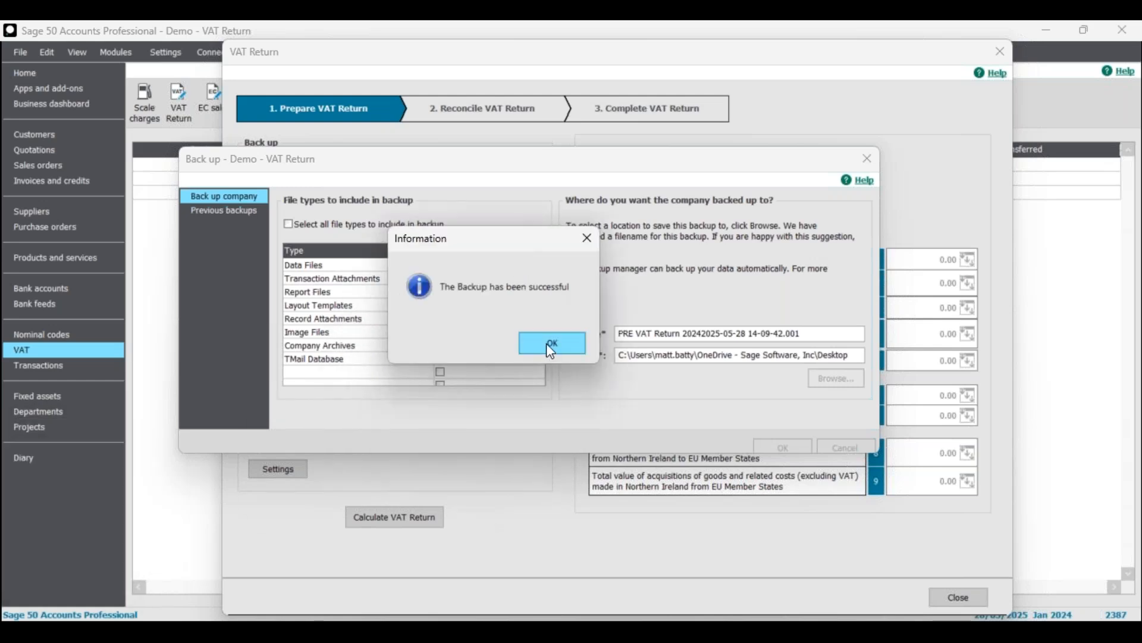
click(548, 348)
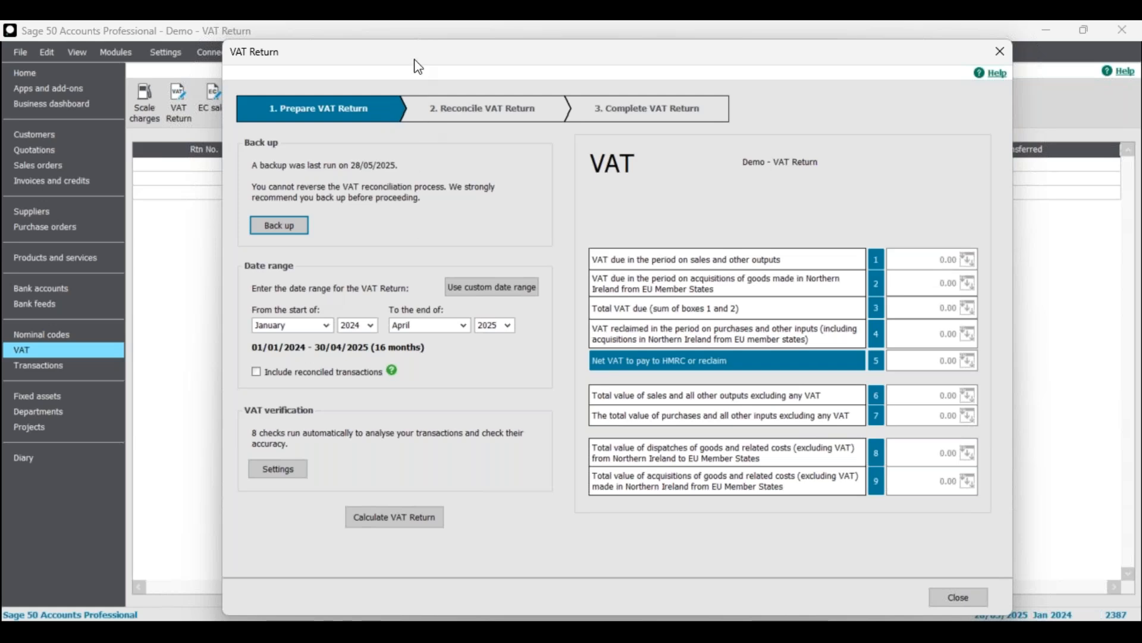
- Set the VAT Return's end period to January 2024 and calculate it, dismissing the list of earlier unreconciled transactions
drag(419, 53, 408, 42)
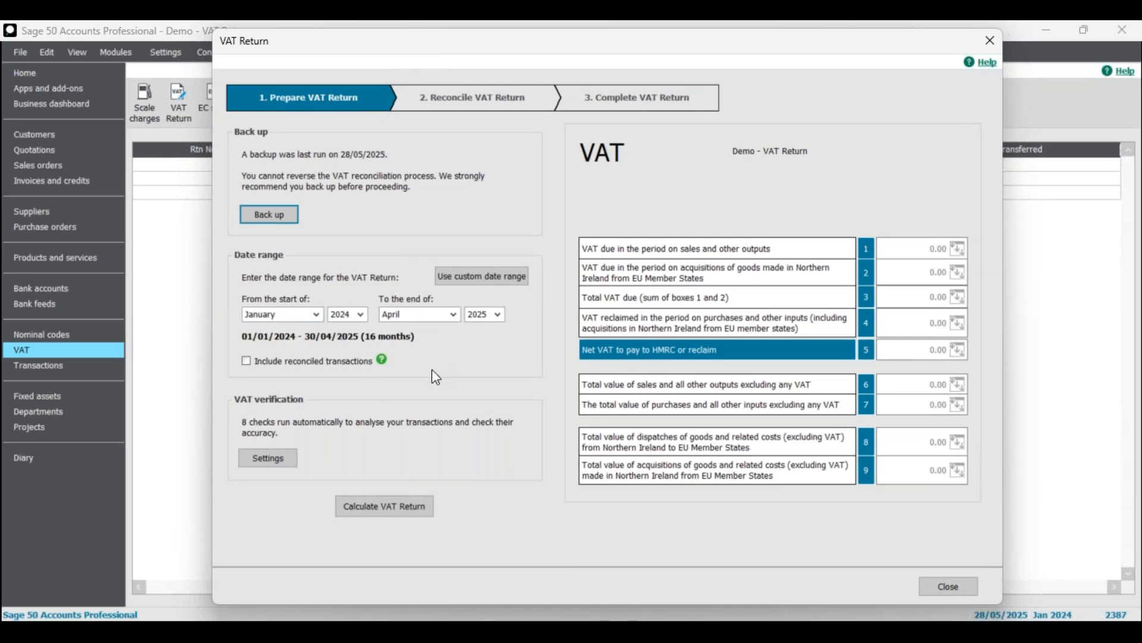
click(453, 315)
scroll(419, 364, up, 1)
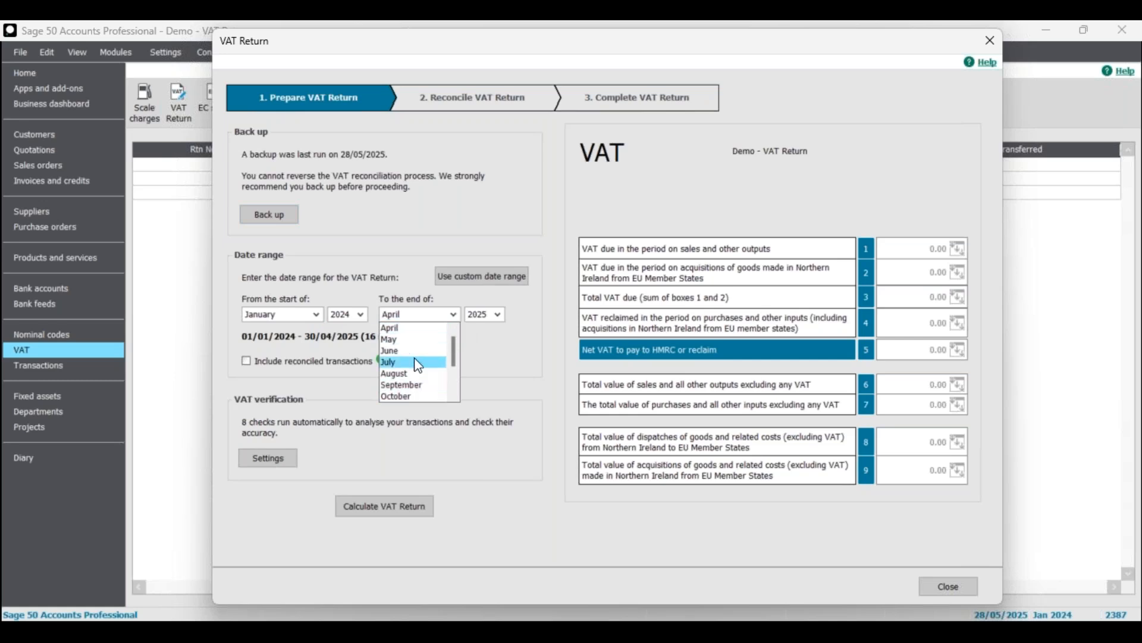
click(412, 333)
click(485, 315)
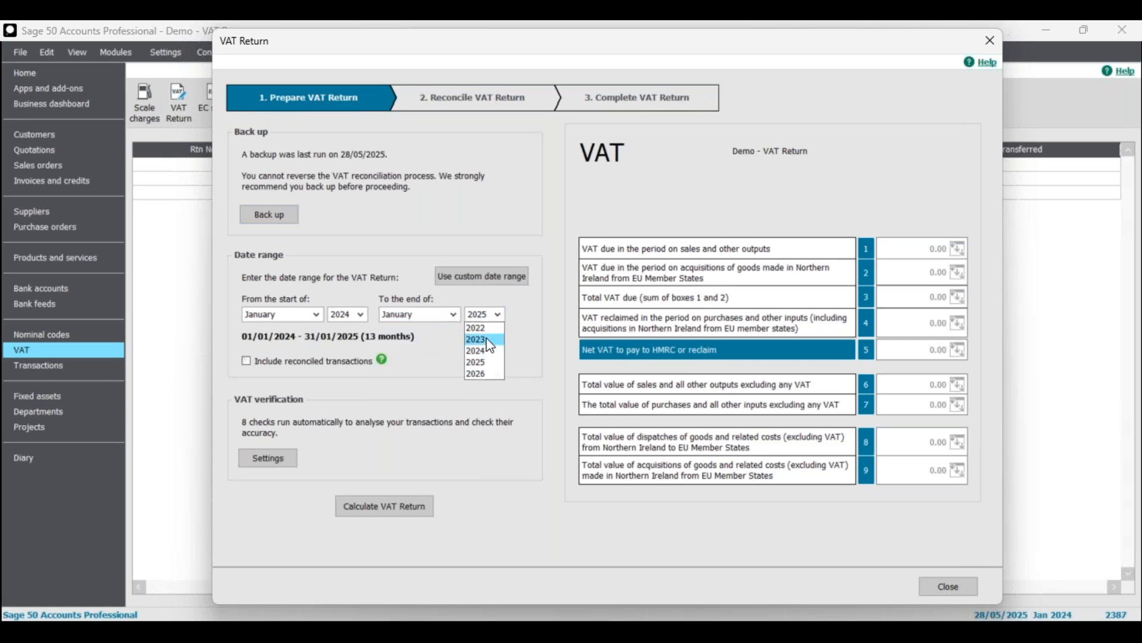
click(480, 357)
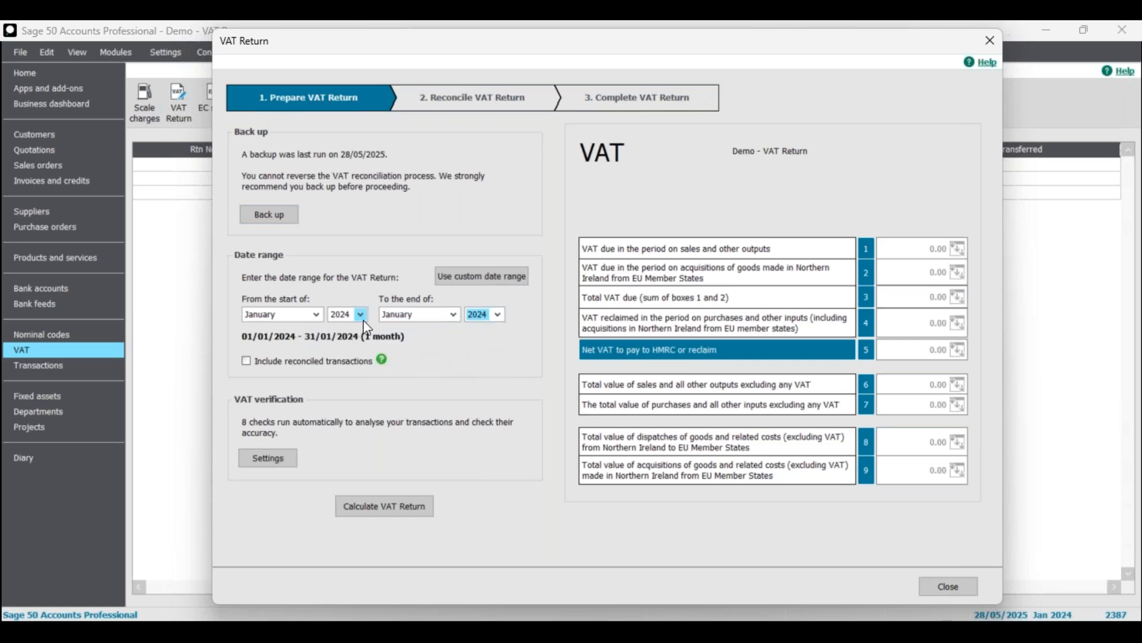
click(409, 508)
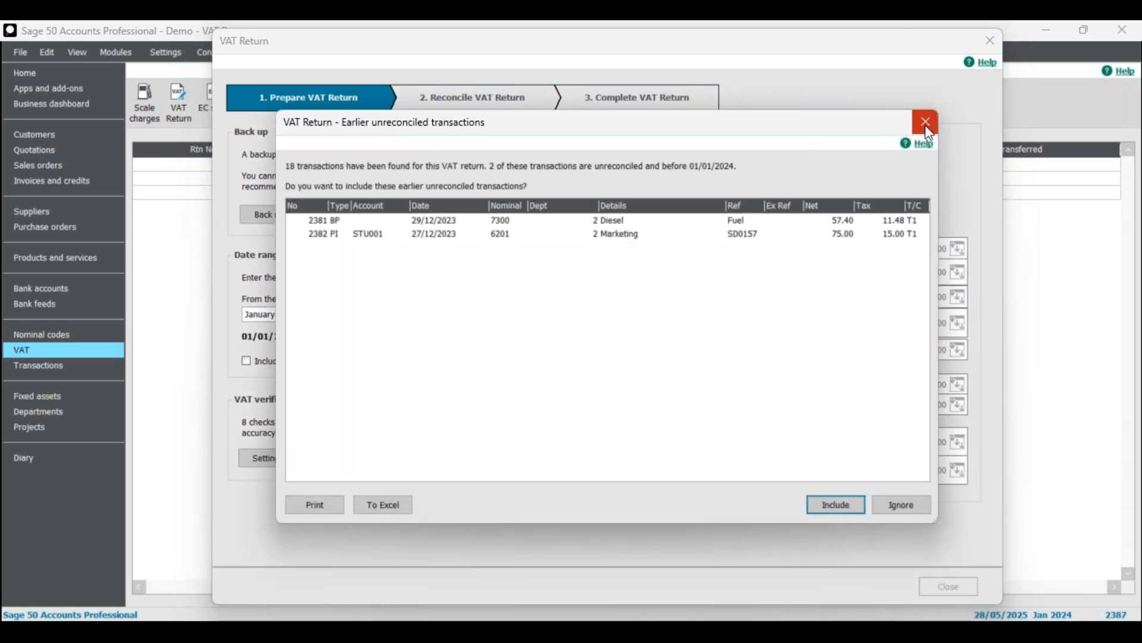
click(926, 123)
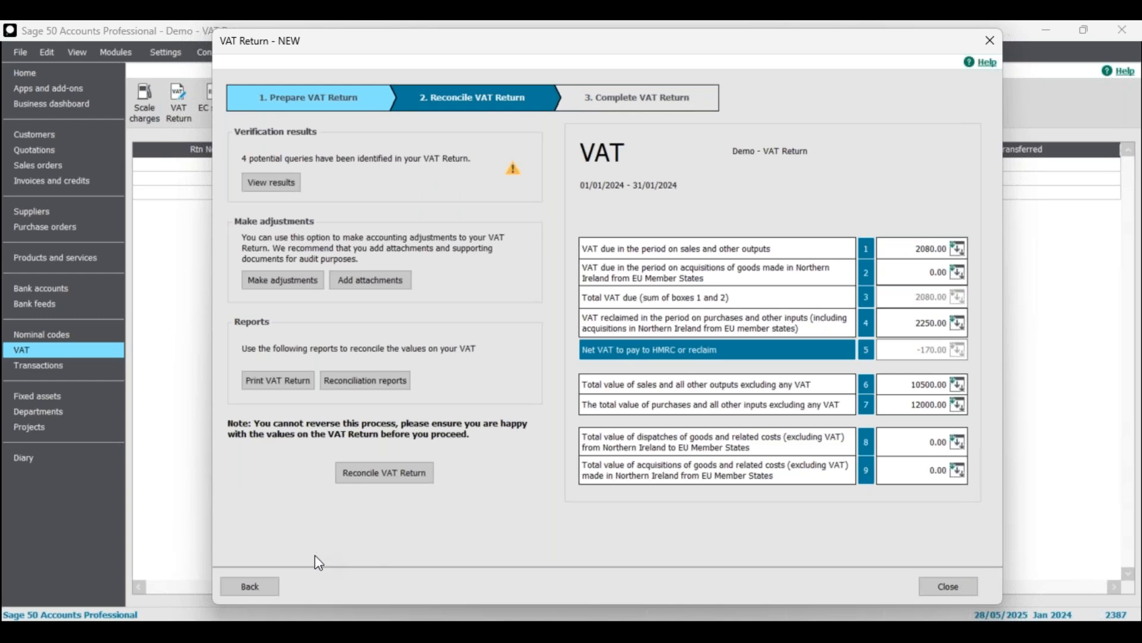
- Go back to the preparation stage and extend the VAT Return's date range to the end of March 2024
click(266, 592)
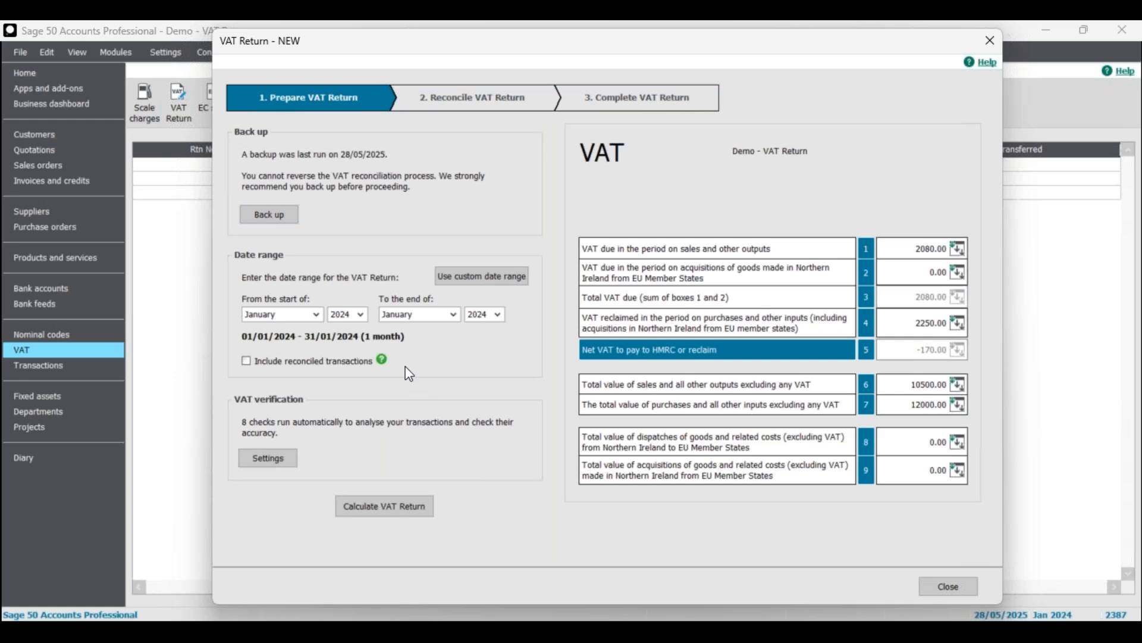
click(452, 316)
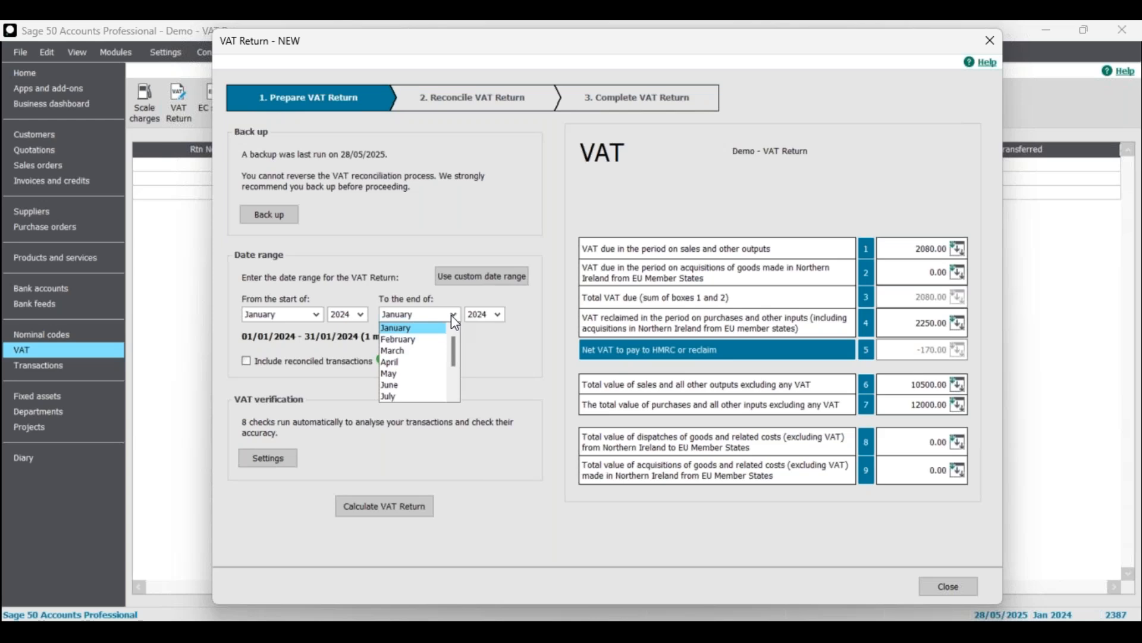
click(430, 350)
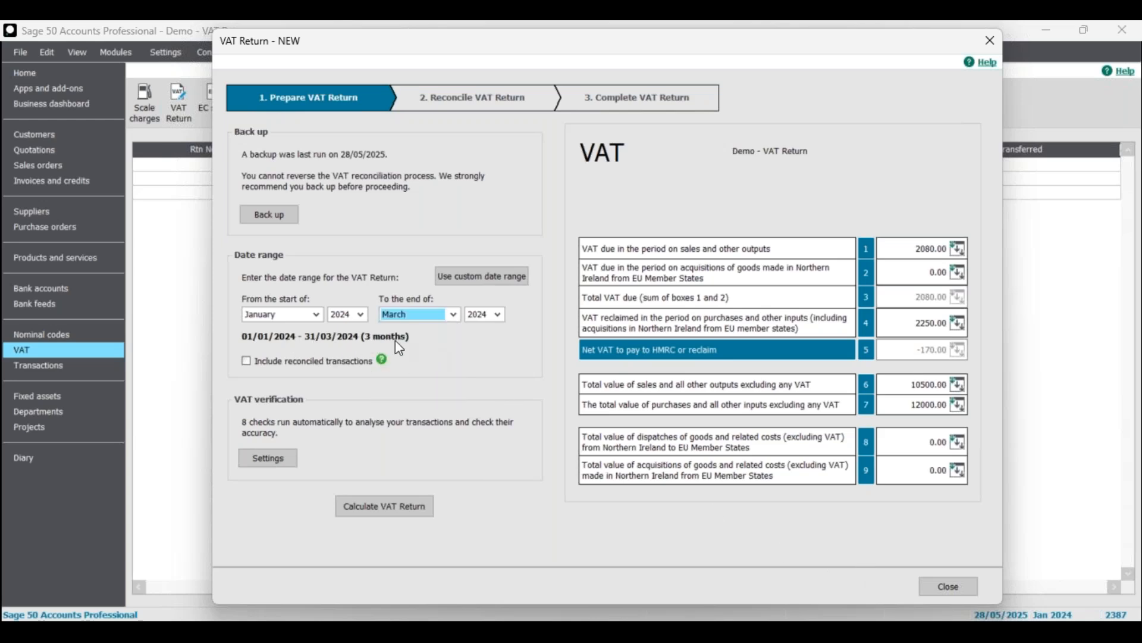
- Look at the custom date range option, switch back to whole months, and close the VAT Return
click(482, 276)
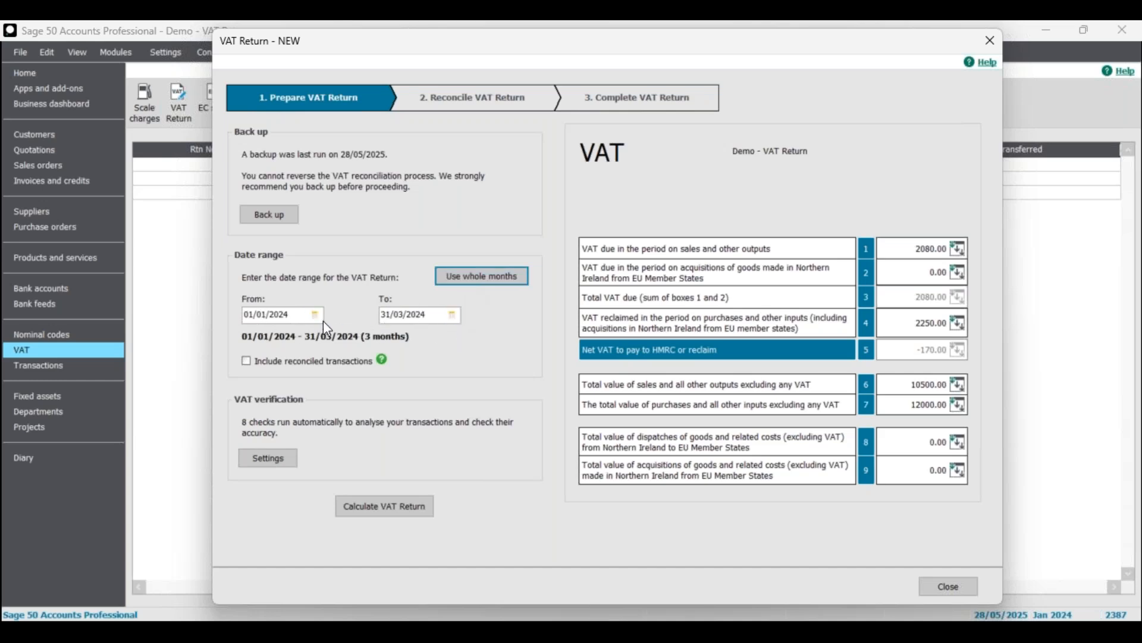
click(488, 277)
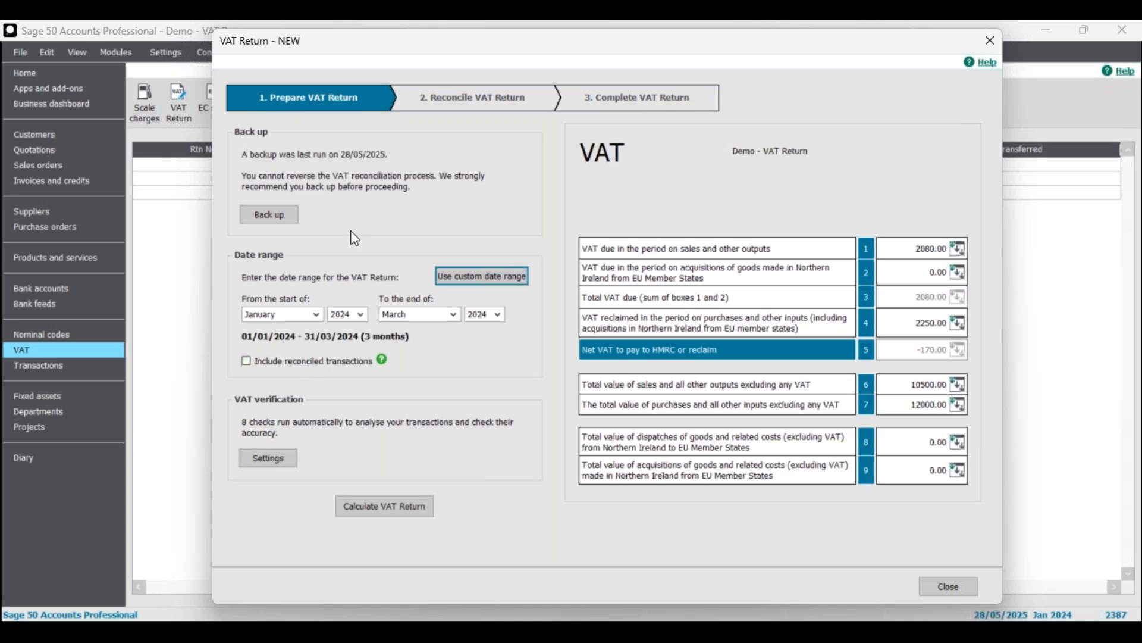
click(947, 586)
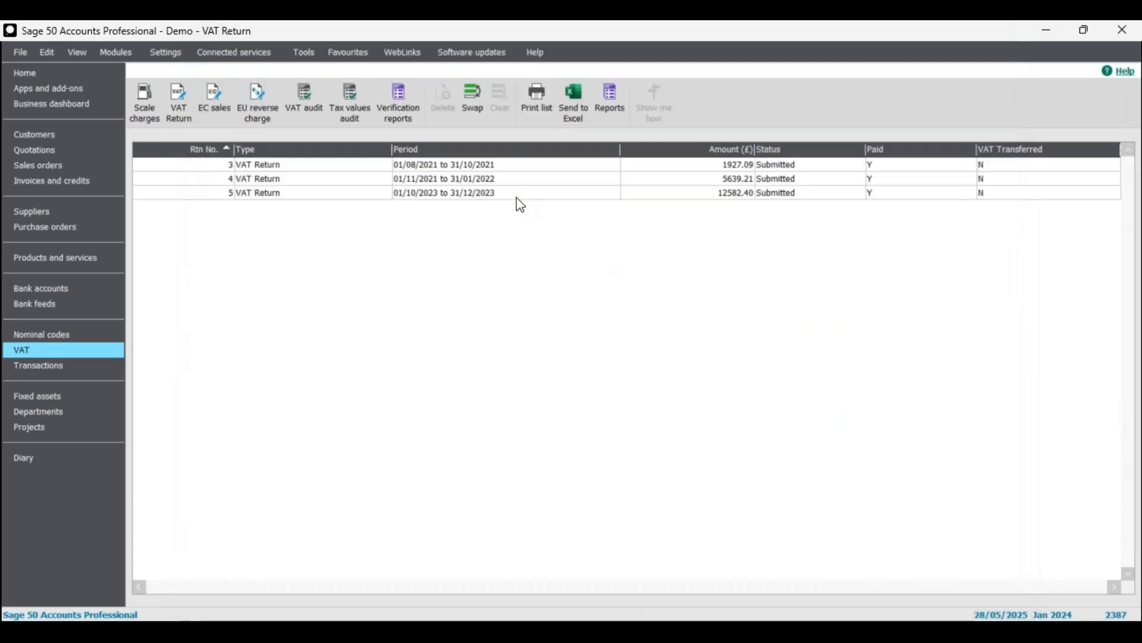
- Open a new VAT Return and set its date range to finish at the end of March 2024
click(180, 102)
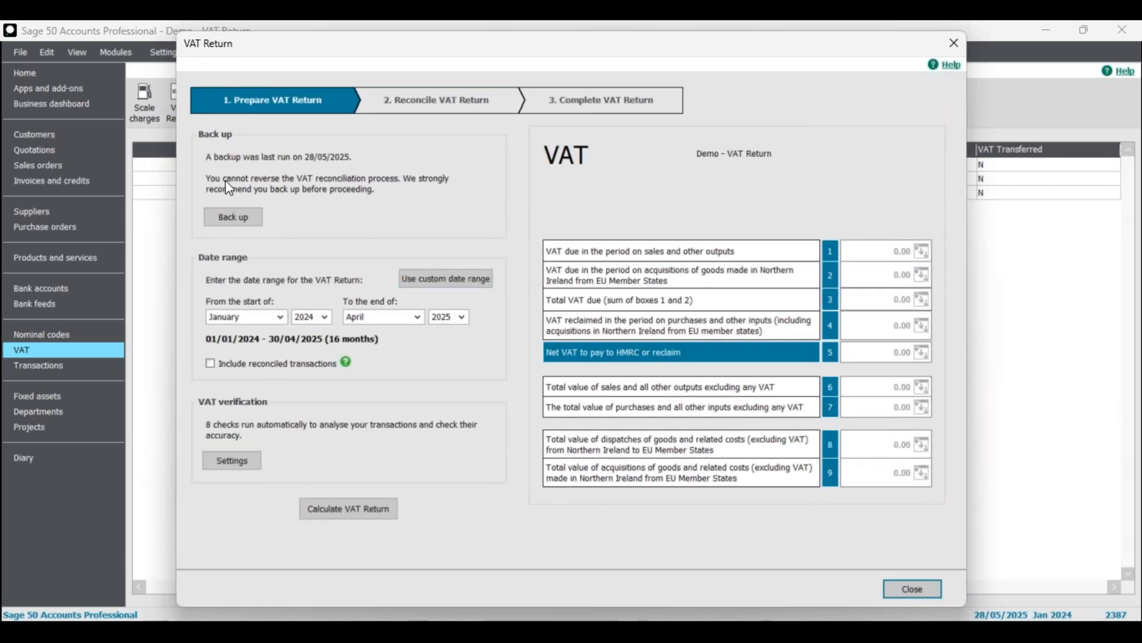
click(418, 318)
scroll(384, 347, up, 2)
click(373, 350)
click(462, 317)
click(451, 354)
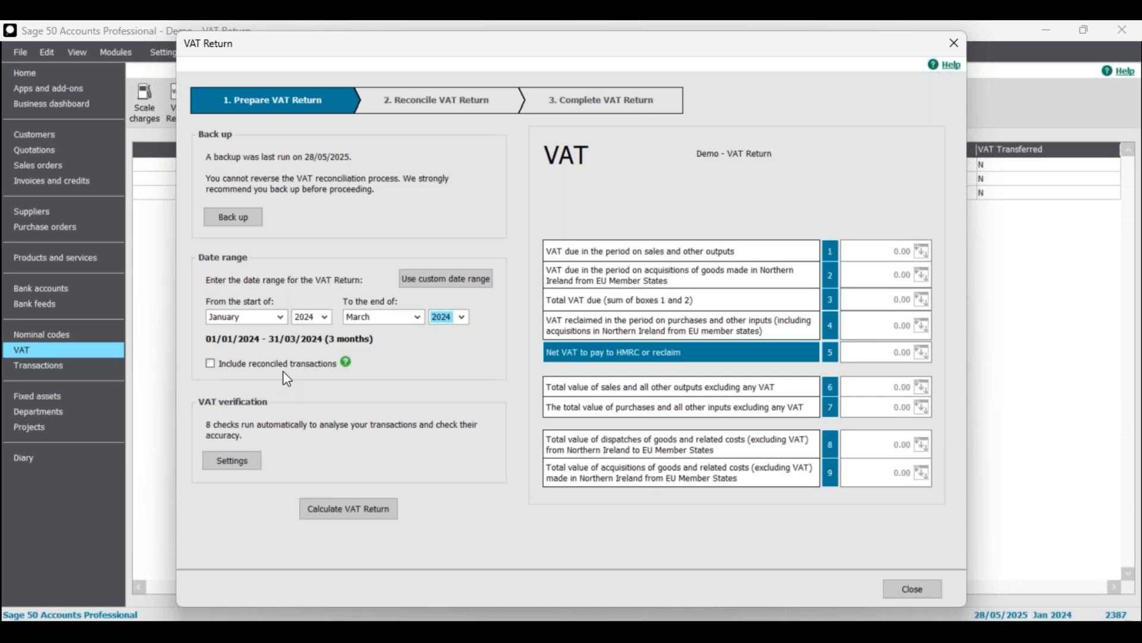
- Read the help note explaining the Include reconciled transactions option, then dismiss it
click(348, 362)
drag(509, 286, 330, 222)
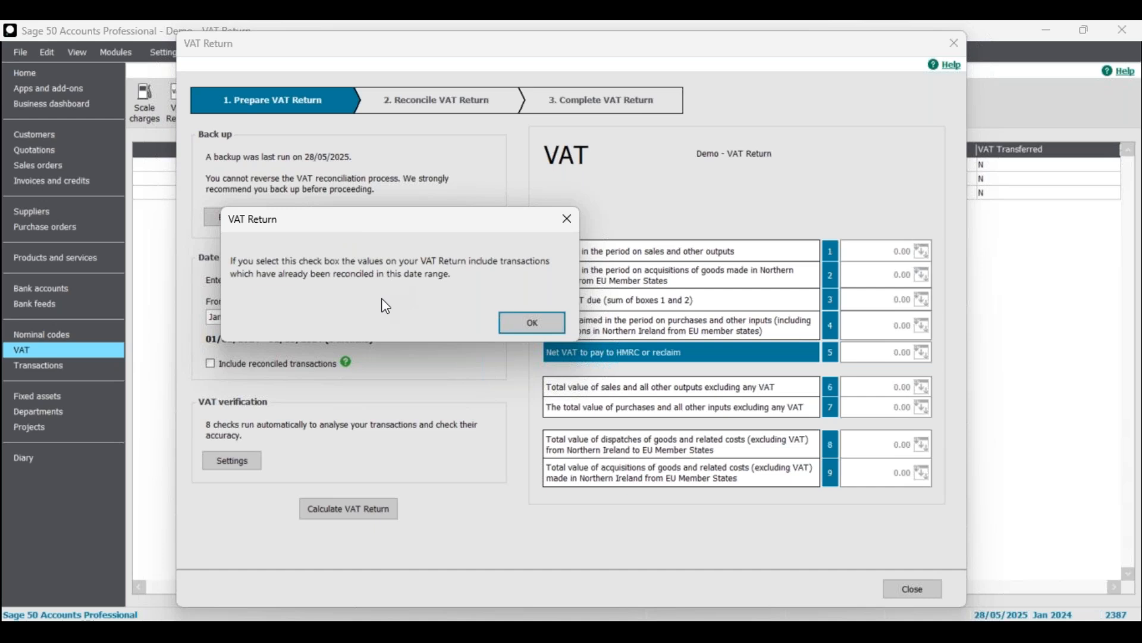
click(530, 322)
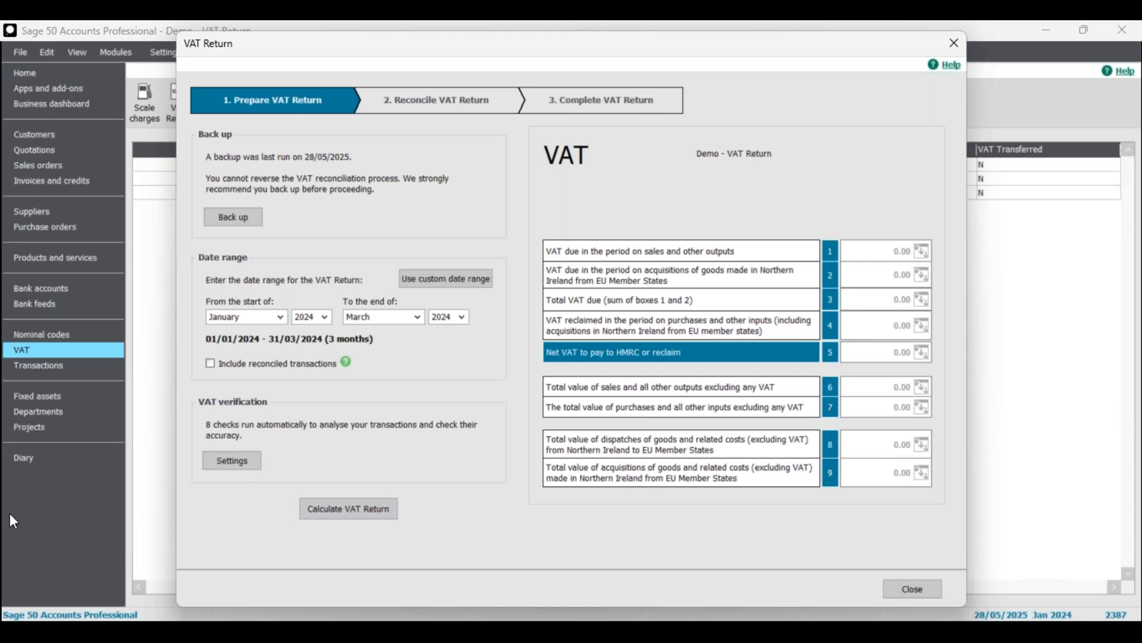
- Open the VAT verification settings and review the duplicate check and the available tax codes
click(227, 462)
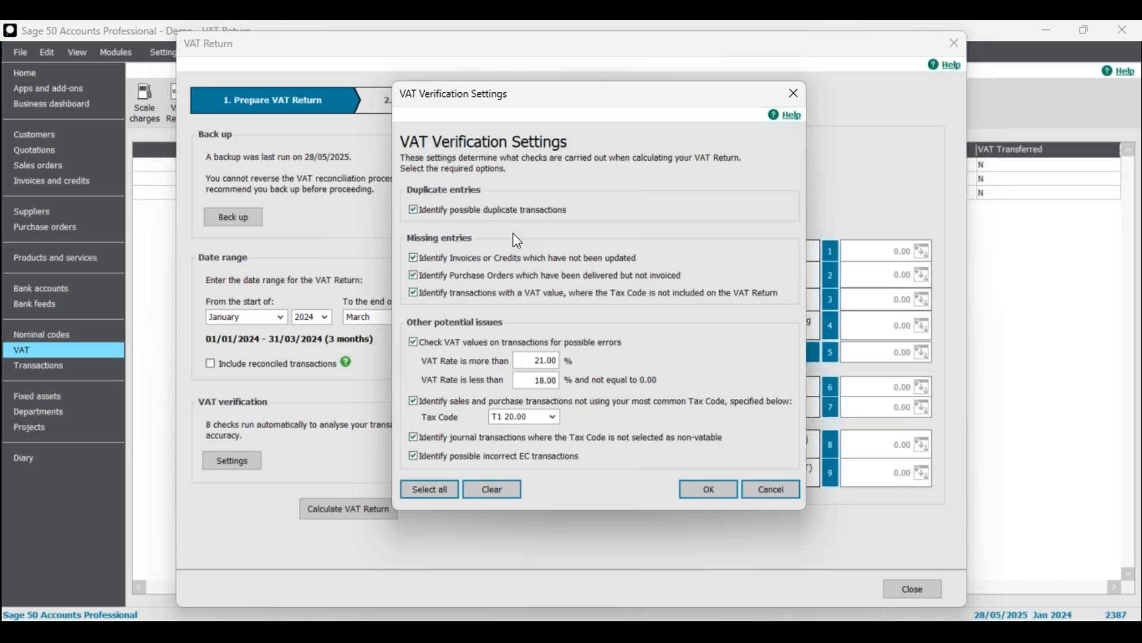
click(510, 209)
click(497, 209)
click(535, 419)
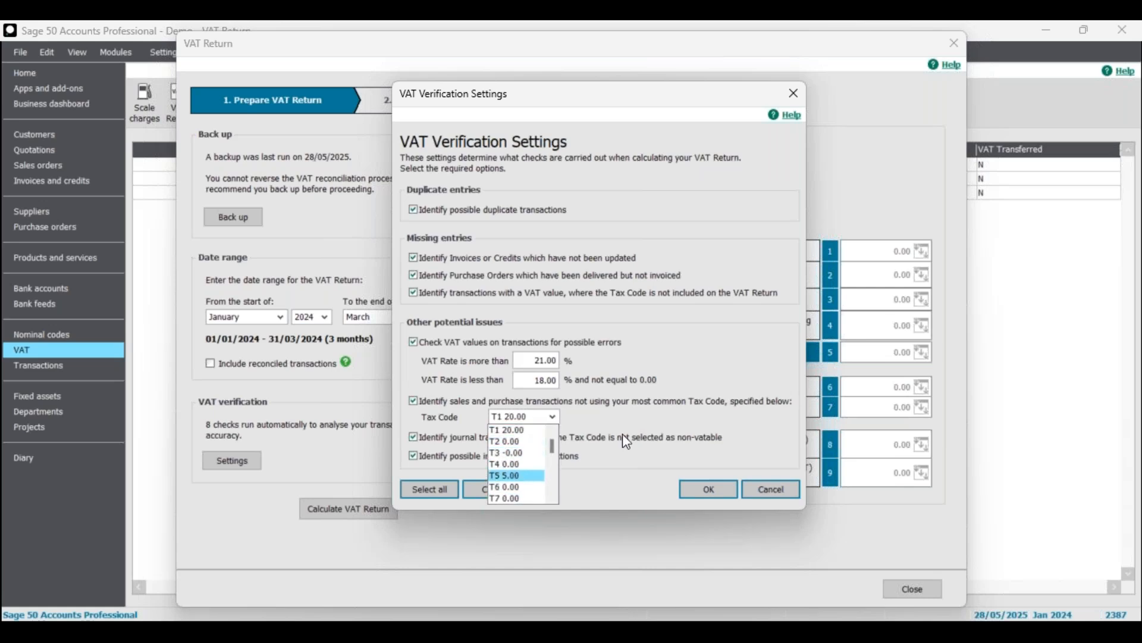
click(644, 419)
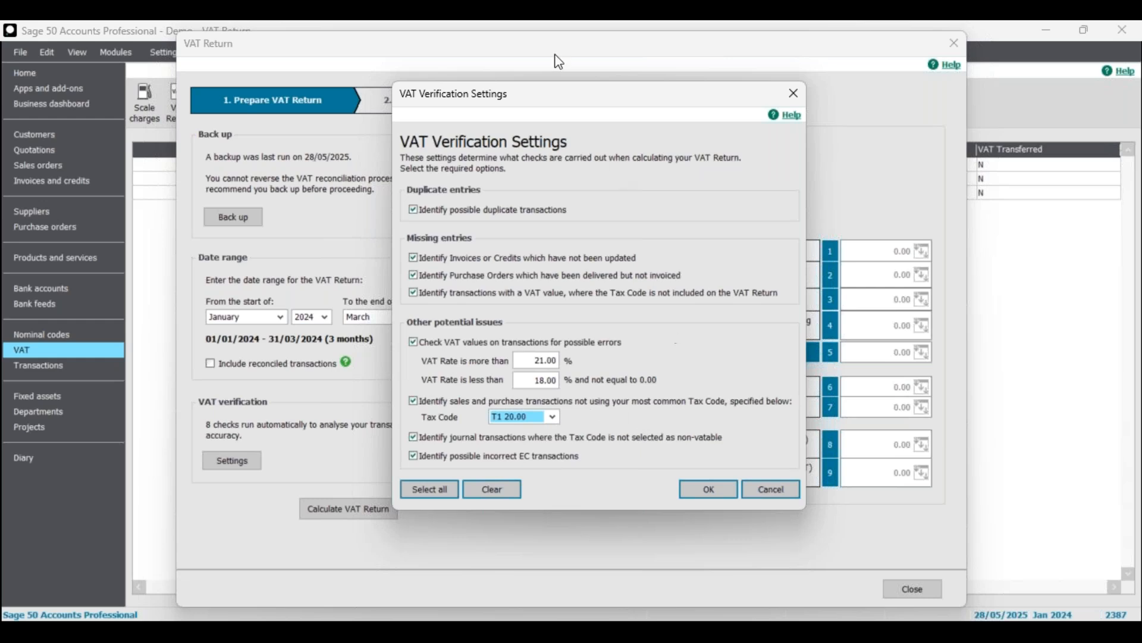
drag(554, 93, 534, 78)
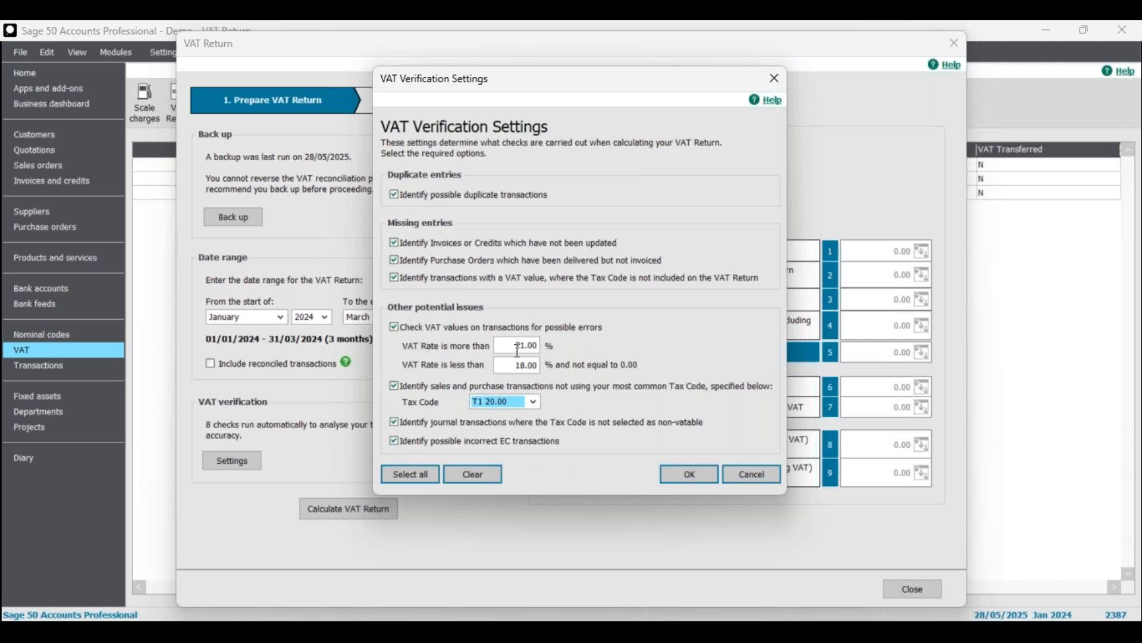
- Review the VAT rate thresholds, clear and reselect all verification checks, and accept the settings
click(393, 195)
click(394, 195)
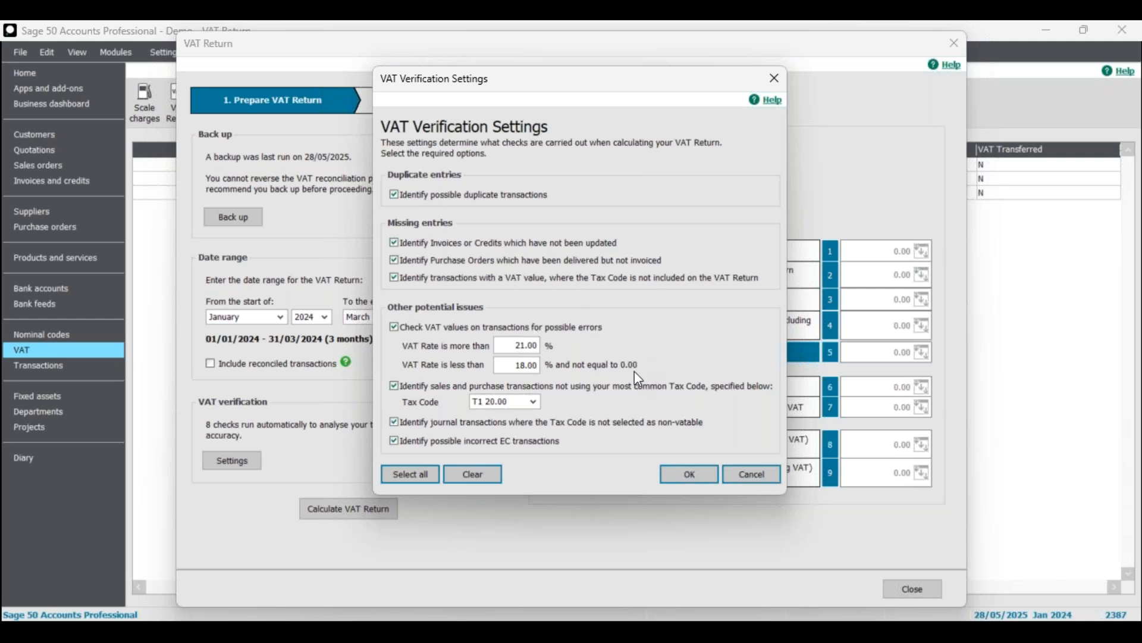
click(522, 347)
click(525, 366)
click(465, 473)
click(417, 476)
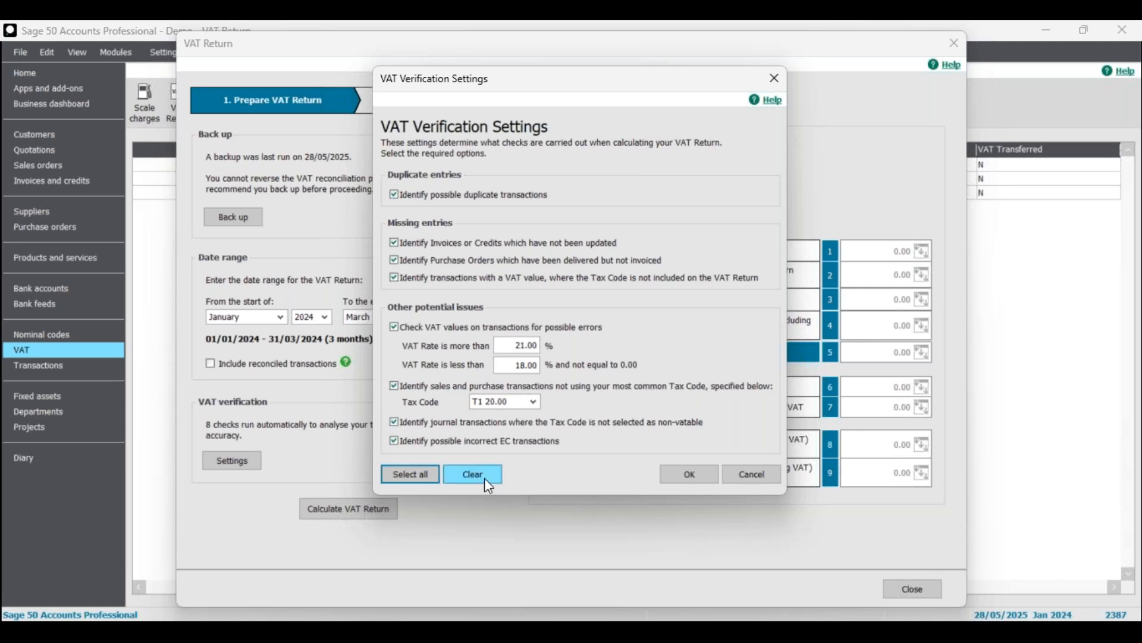
click(688, 477)
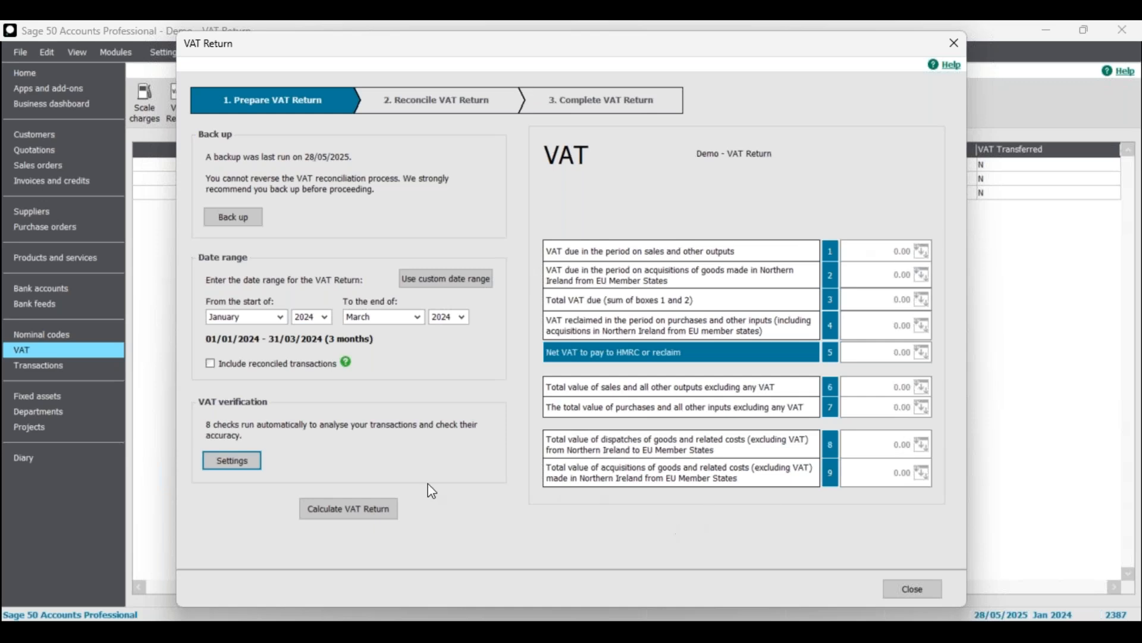
- Calculate the VAT Return and review the Diesel and Marketing entries in the earlier unreconciled transactions
click(355, 509)
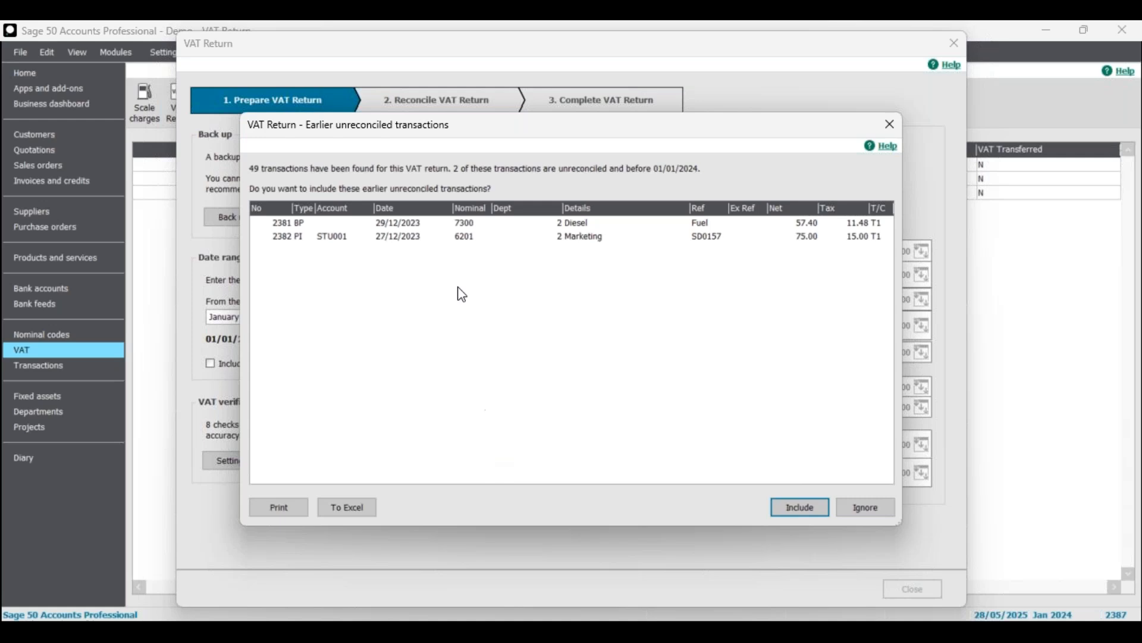
drag(520, 136, 564, 118)
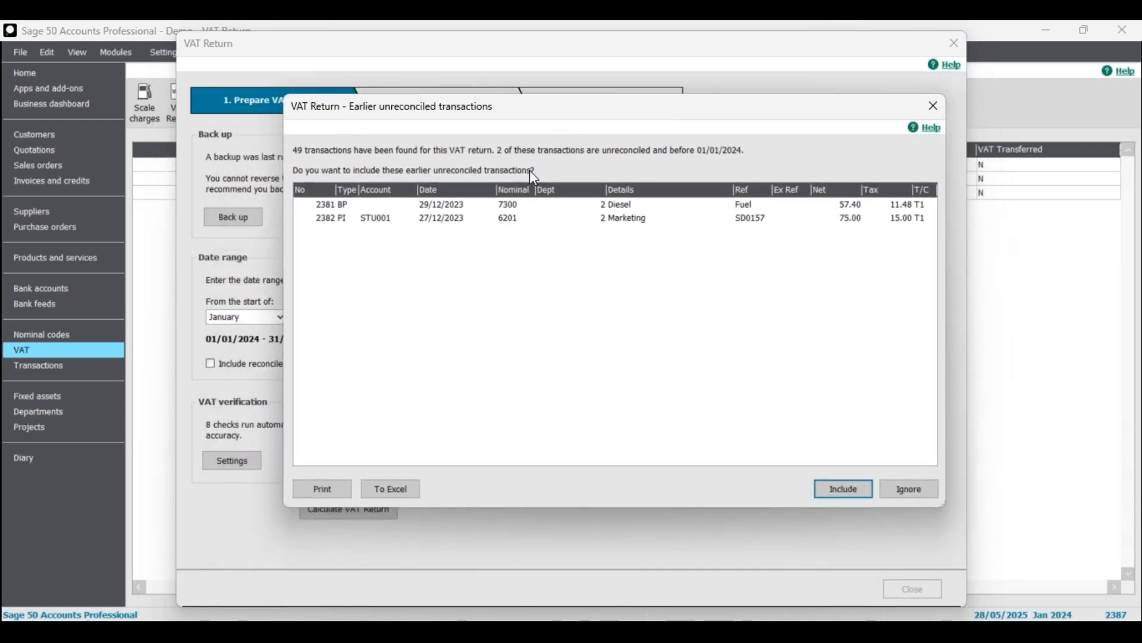
click(516, 205)
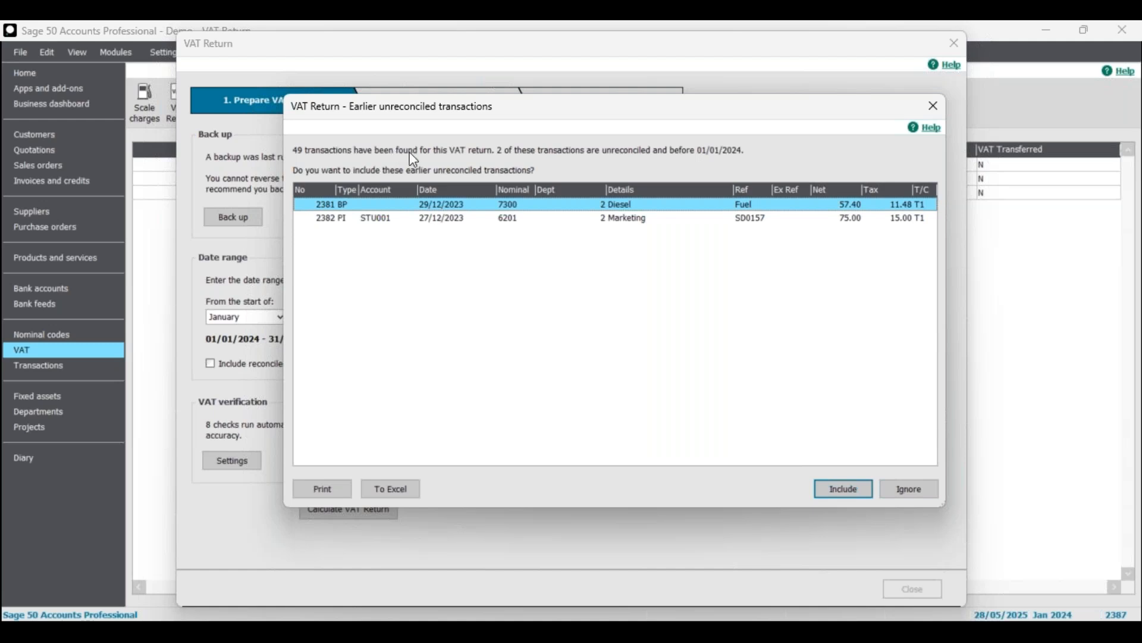
drag(502, 113, 477, 141)
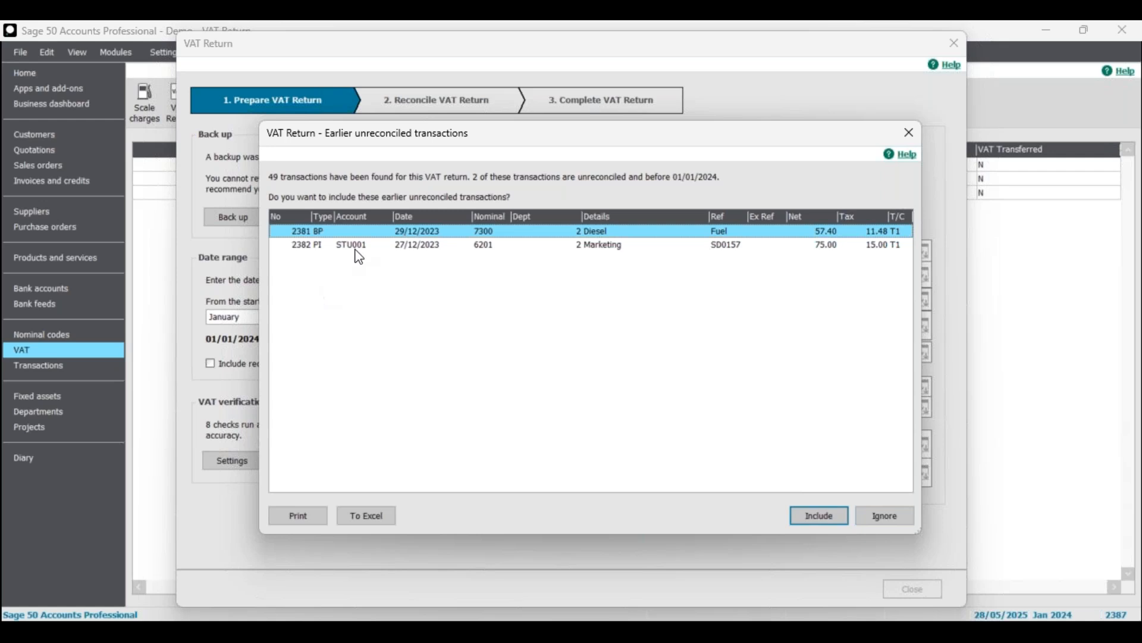
click(395, 245)
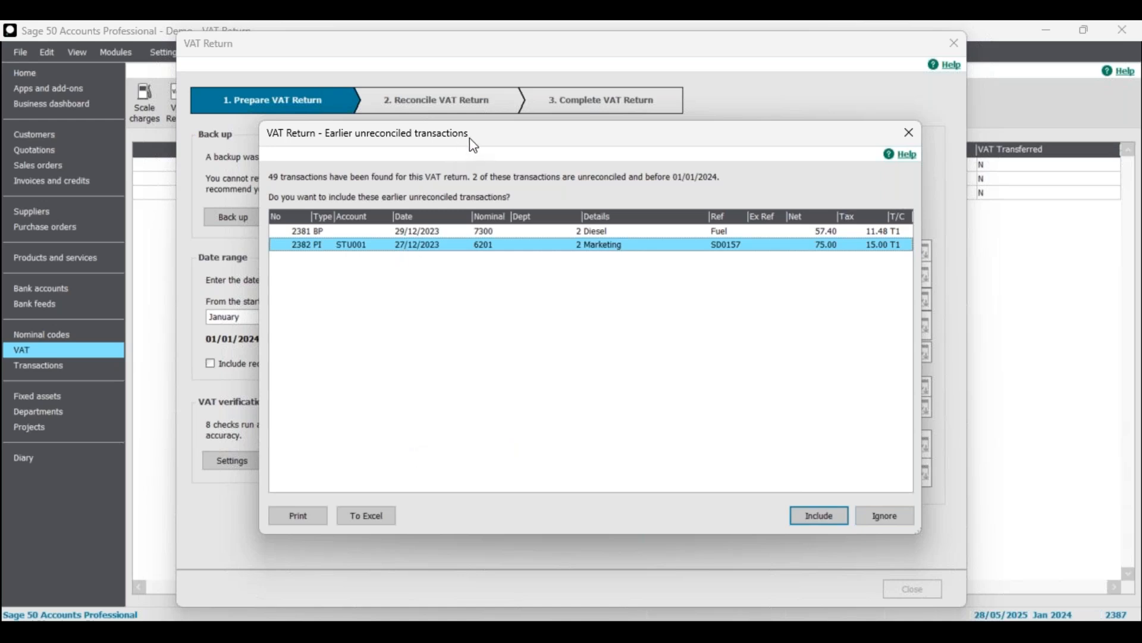
drag(486, 143, 510, 129)
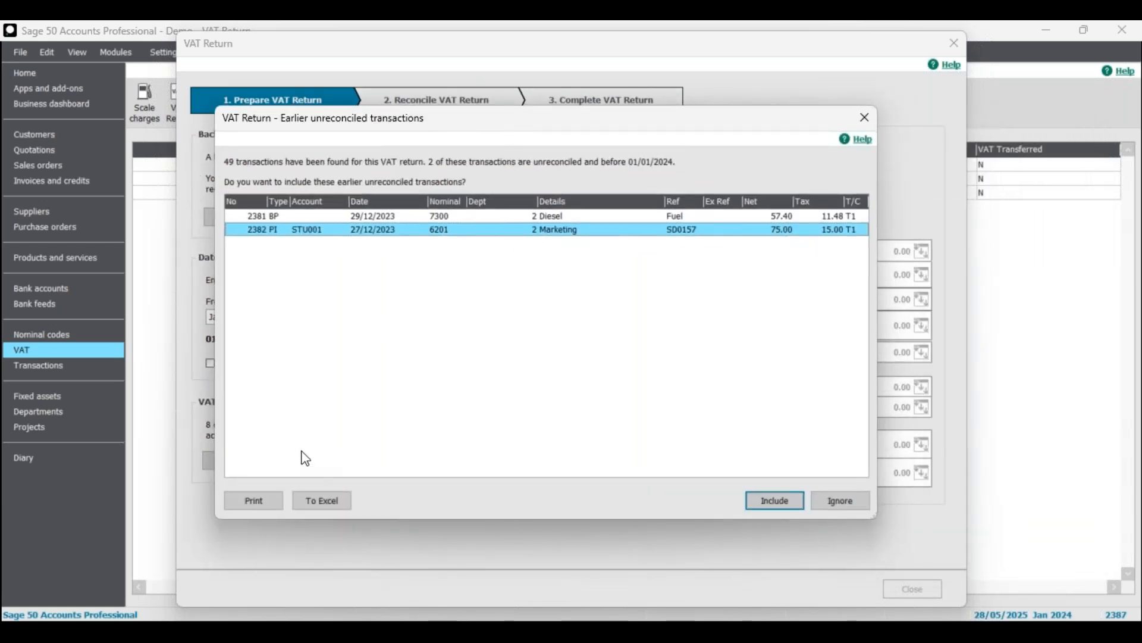
- Export the earlier unreconciled transactions to Excel and maximise the workbook window
click(321, 505)
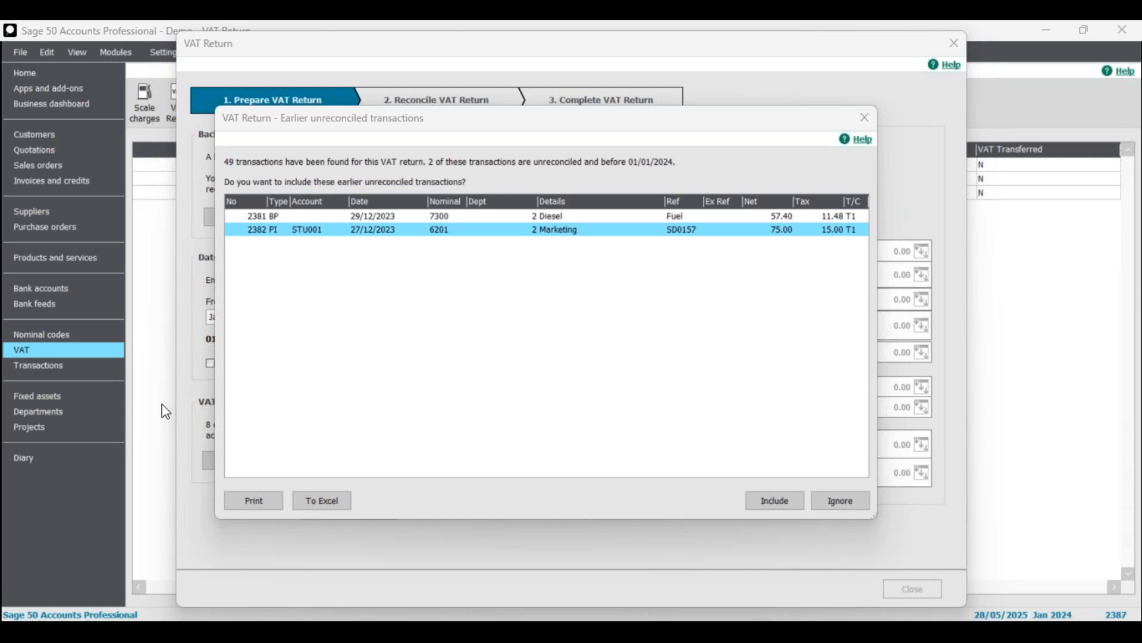
drag(0, 156, 579, 76)
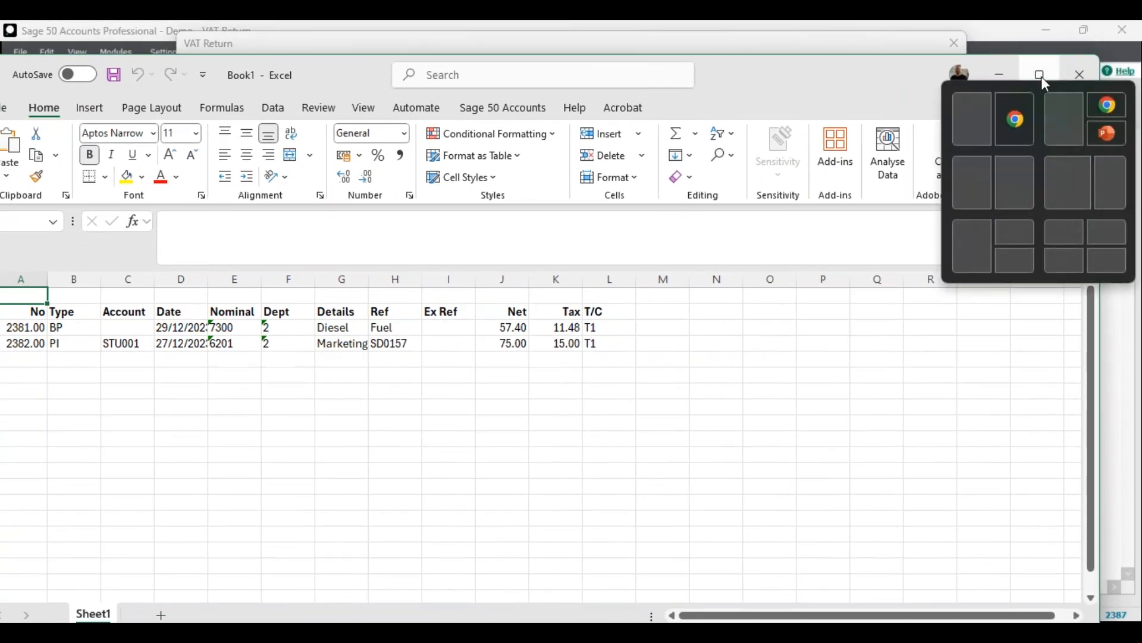
click(1042, 76)
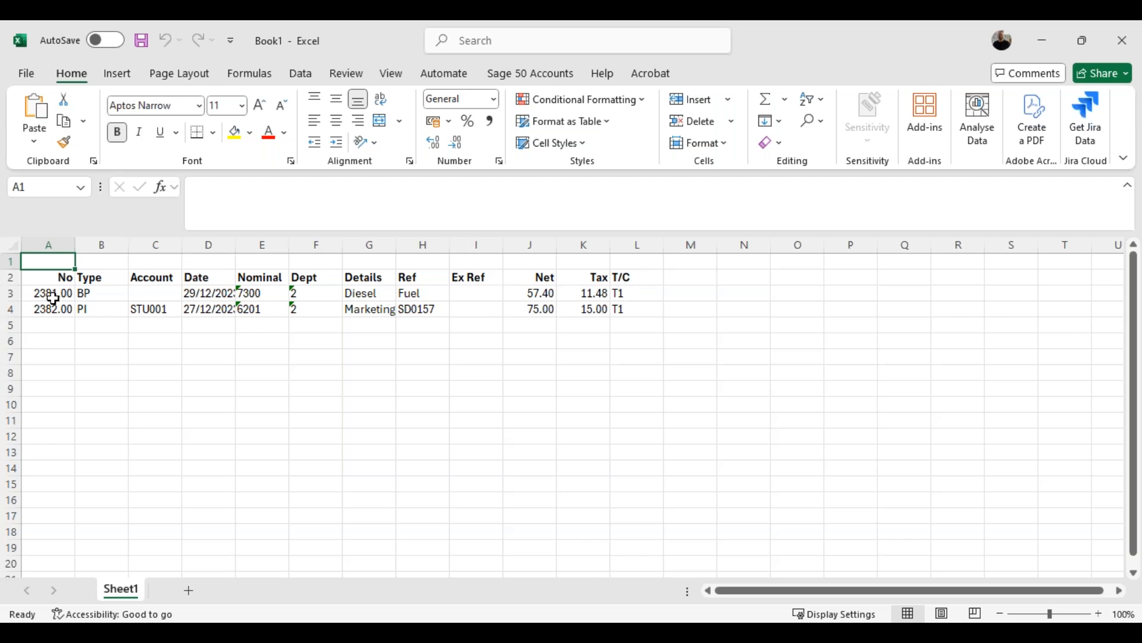
- Shade the Diesel transaction row light green and bring up the fill colours for the Marketing row
drag(49, 293, 684, 293)
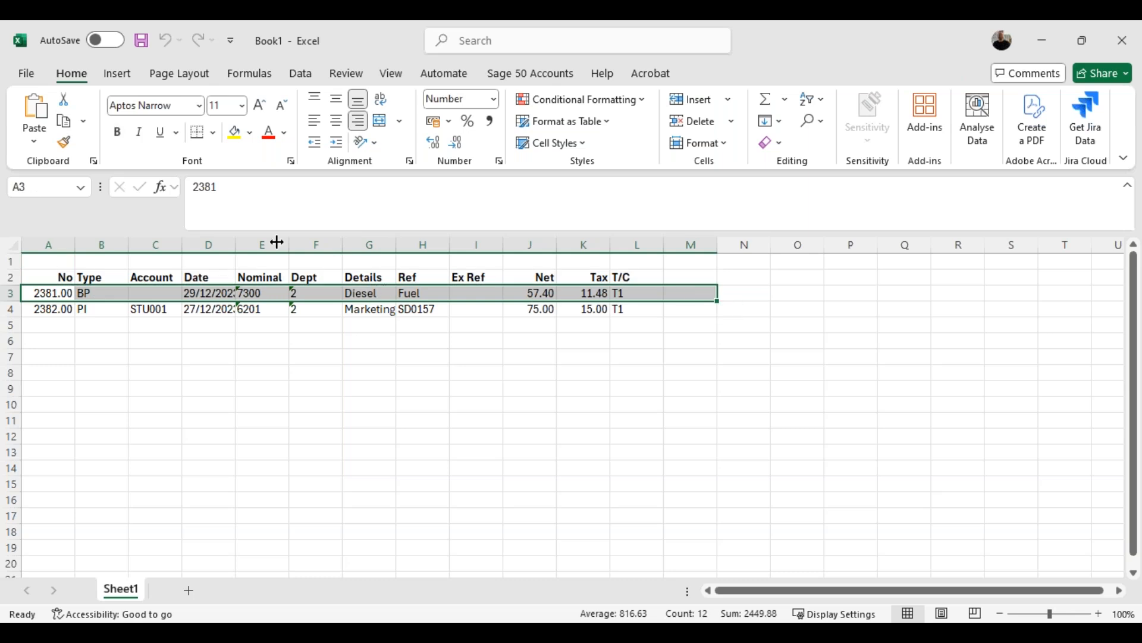
click(249, 132)
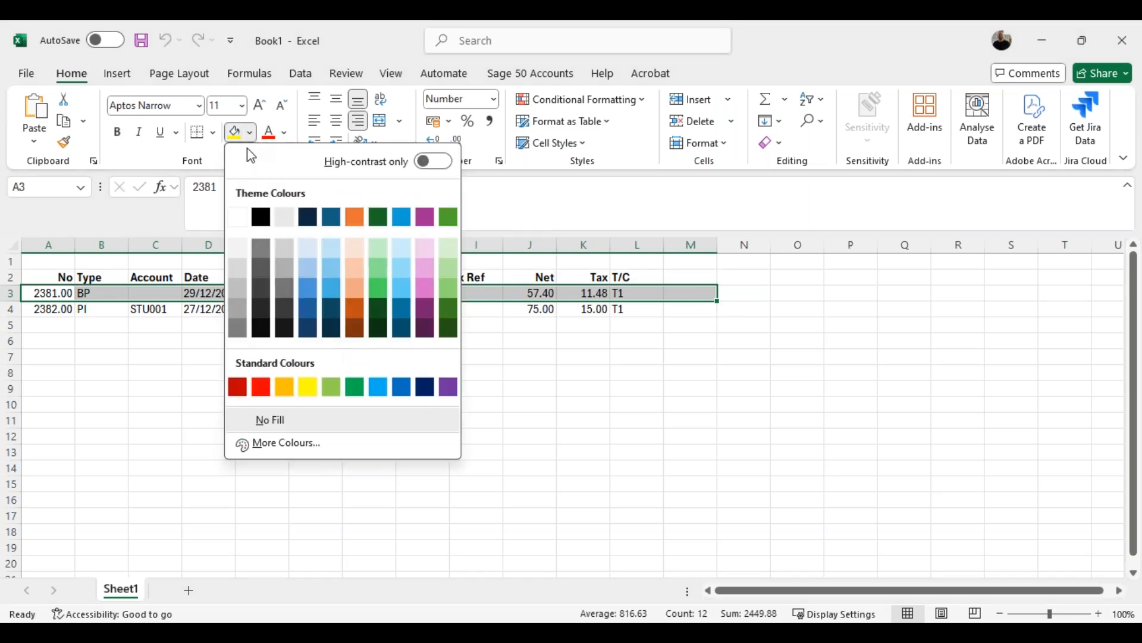
click(333, 387)
drag(48, 309, 690, 311)
click(249, 132)
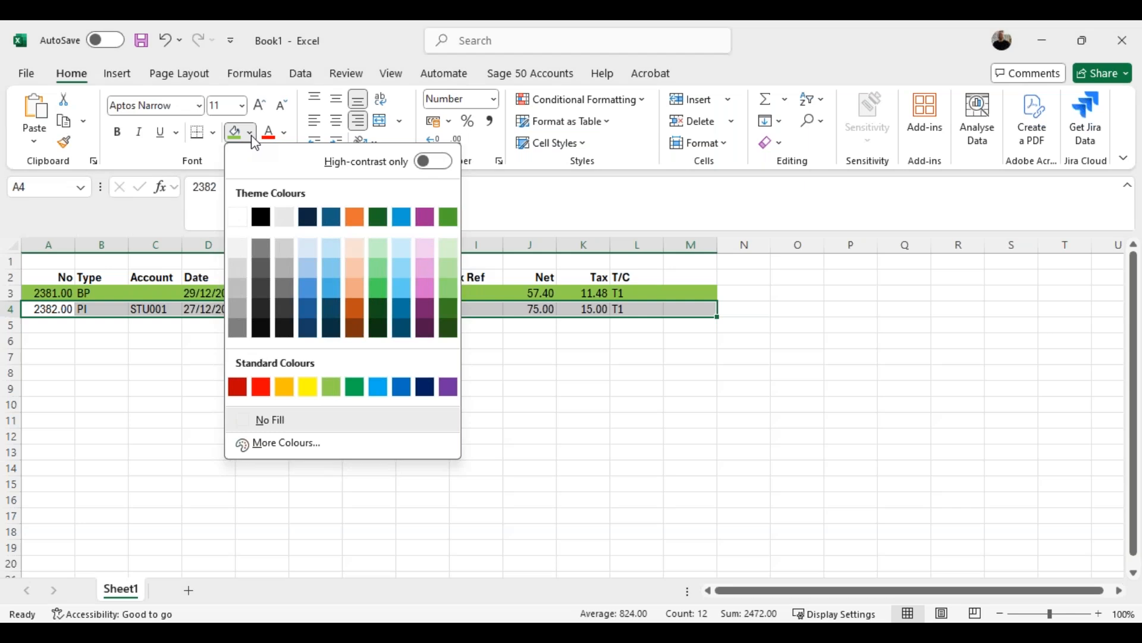
- Close the exported workbook and return to the earlier unreconciled transactions in Sage 50 Accounts
click(1114, 56)
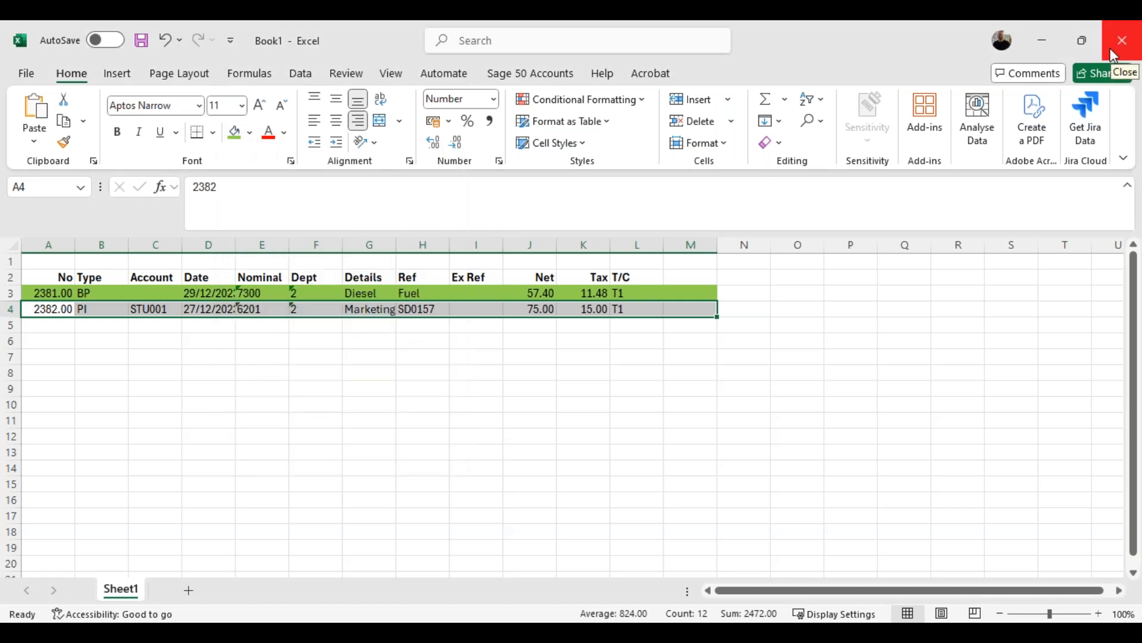
click(1114, 56)
click(623, 535)
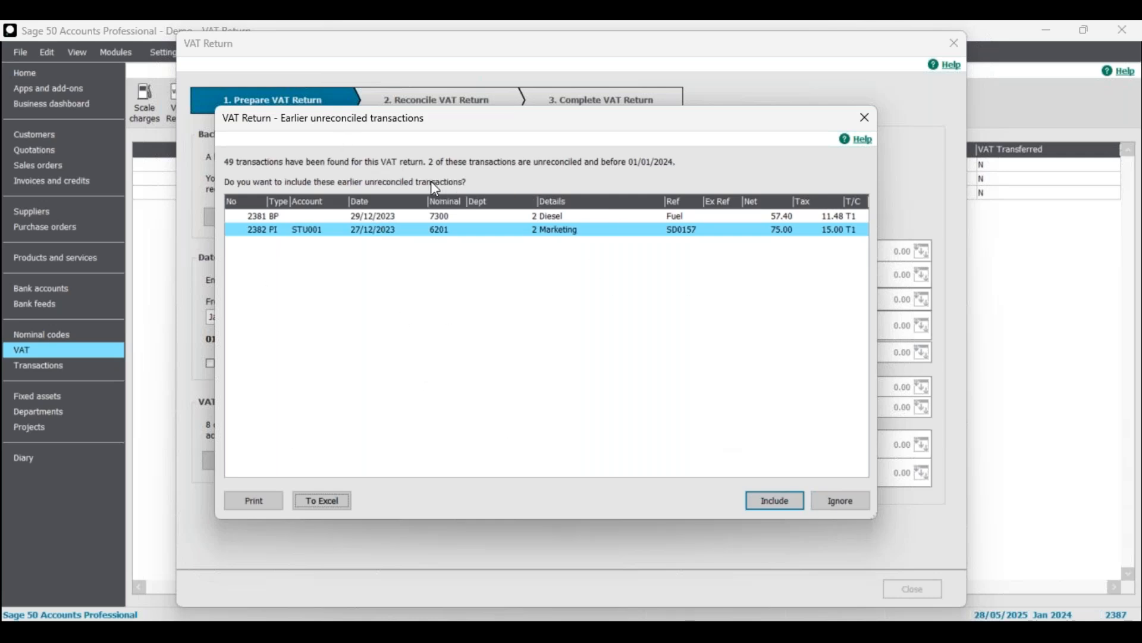
- Check the dates, references and net amounts of both earlier unreconciled transactions and include them in the VAT Return
click(459, 217)
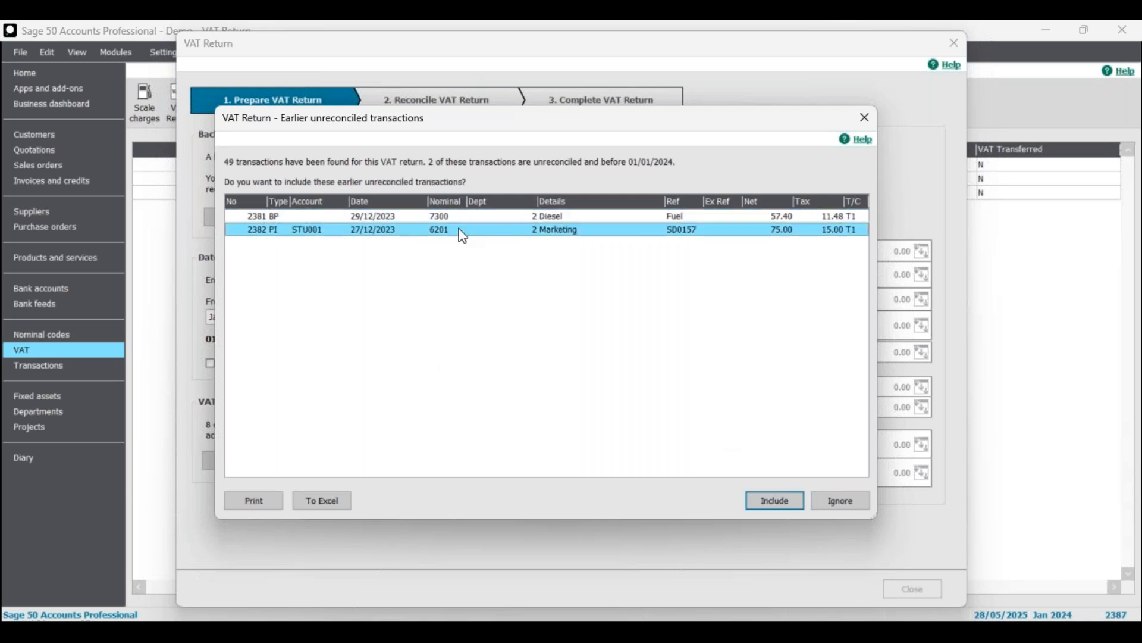
click(466, 231)
click(442, 218)
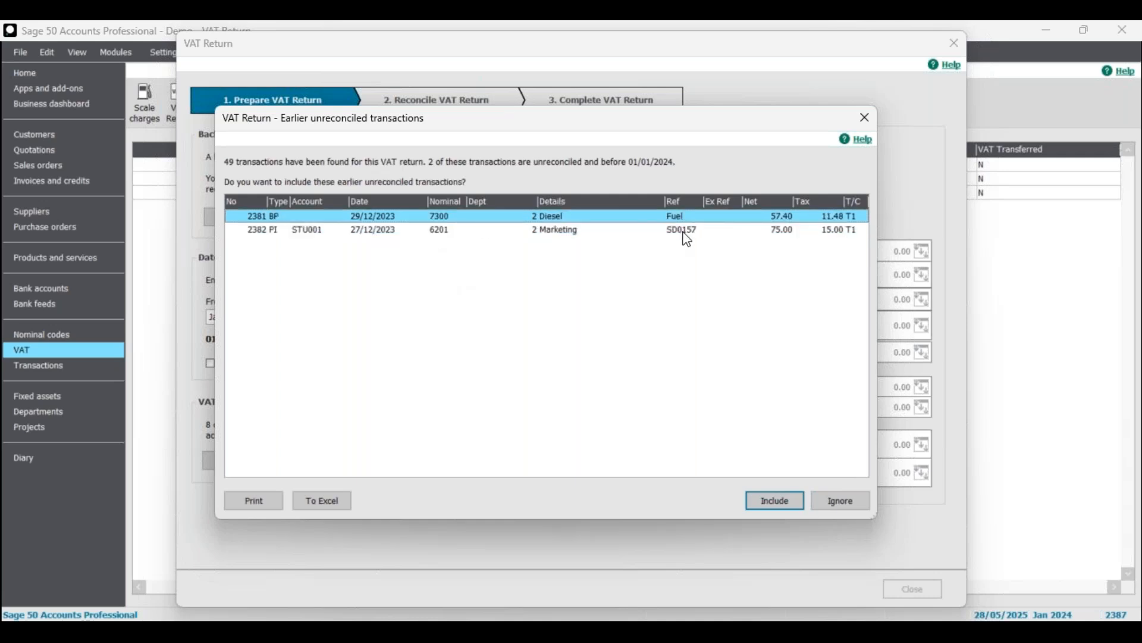
click(684, 234)
click(782, 218)
click(779, 231)
click(768, 216)
click(374, 231)
click(768, 217)
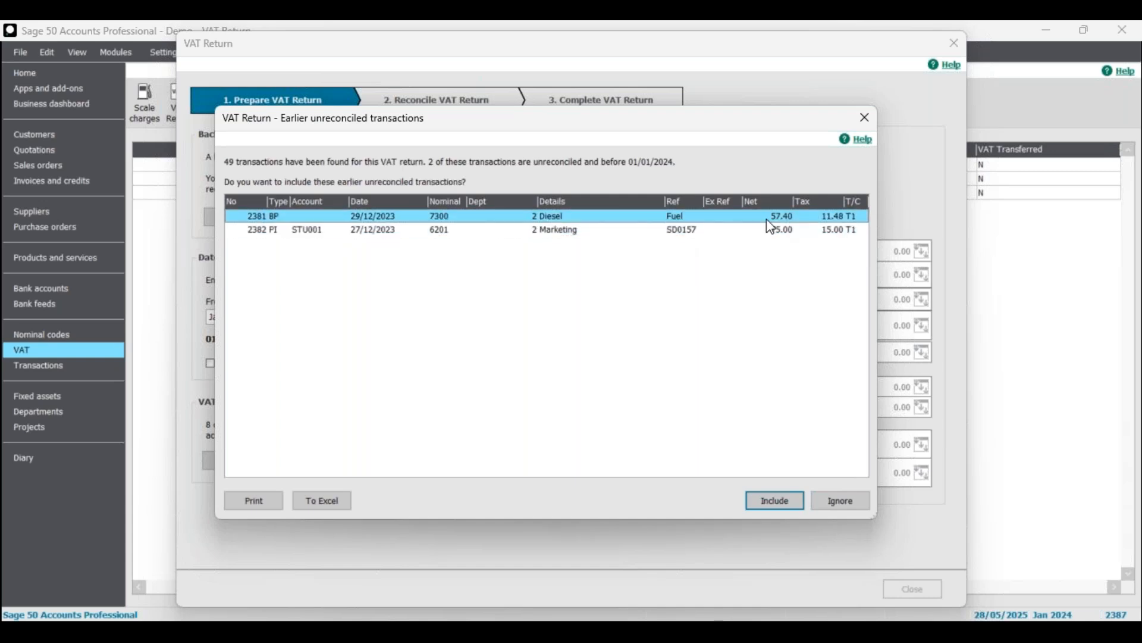
click(347, 233)
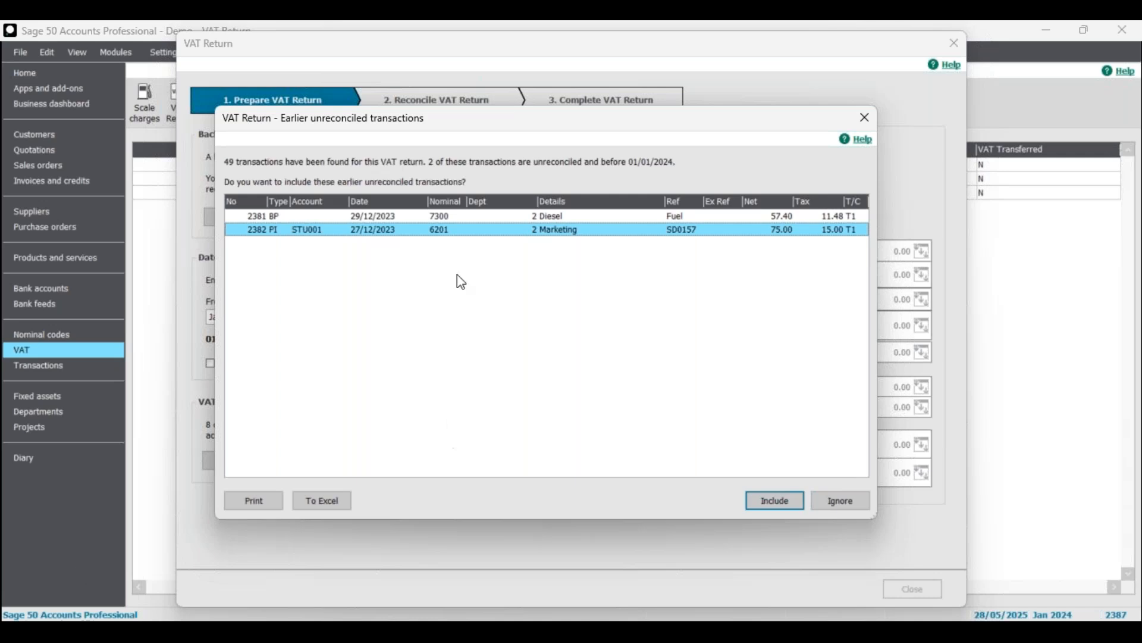
click(775, 500)
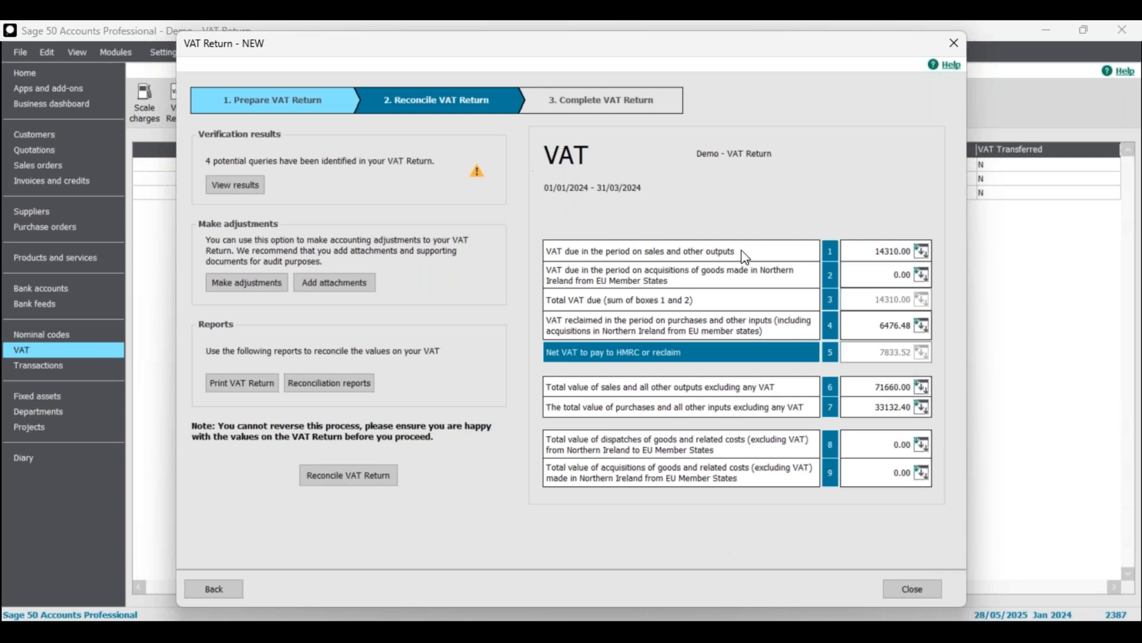
- Open the box 4 breakdown of VAT reclaimed on purchases and examine the T1 and T5 invoice values
click(893, 255)
click(915, 329)
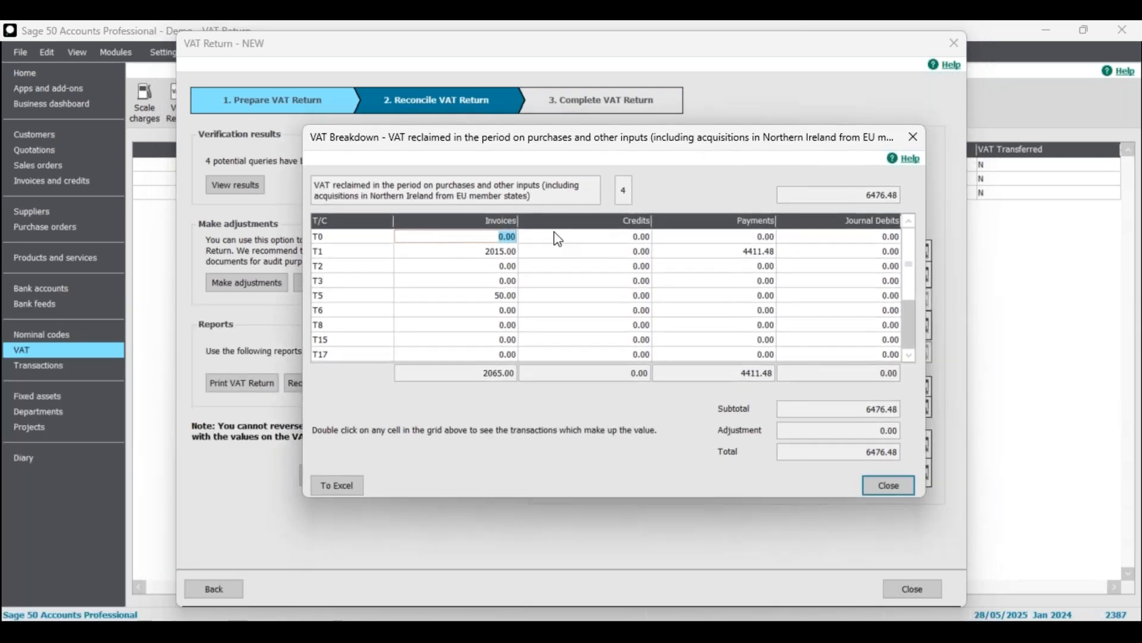
click(502, 254)
click(500, 298)
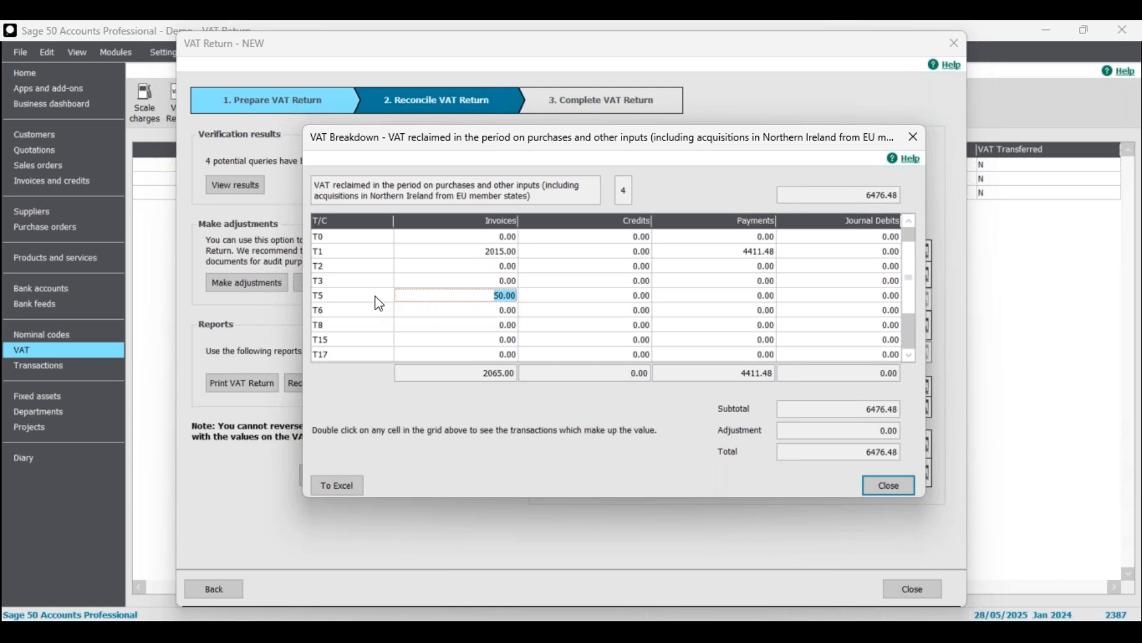
- Examine the transaction behind the T5 purchase invoice VAT in the box 4 breakdown and close its list
key(alt+Tab)
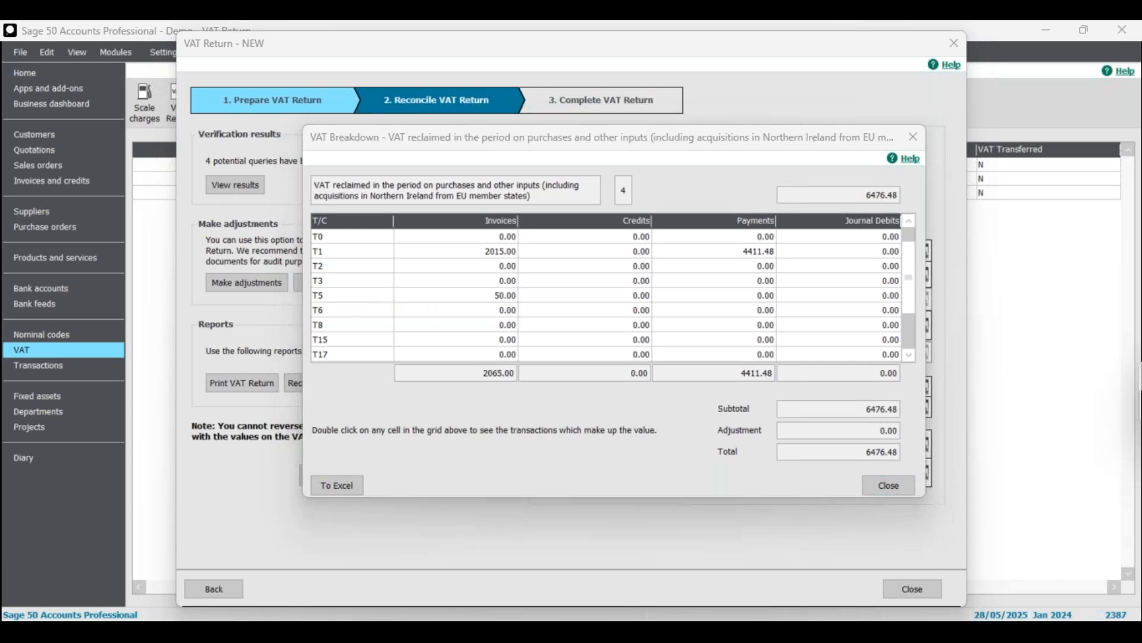
drag(0, 455, 703, 213)
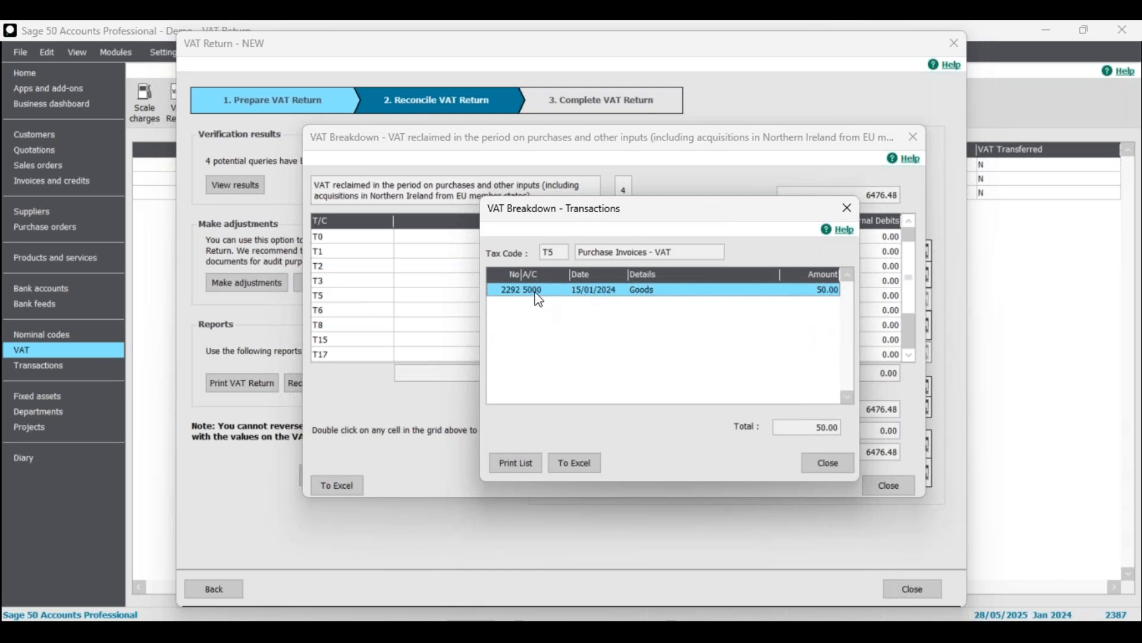
click(848, 209)
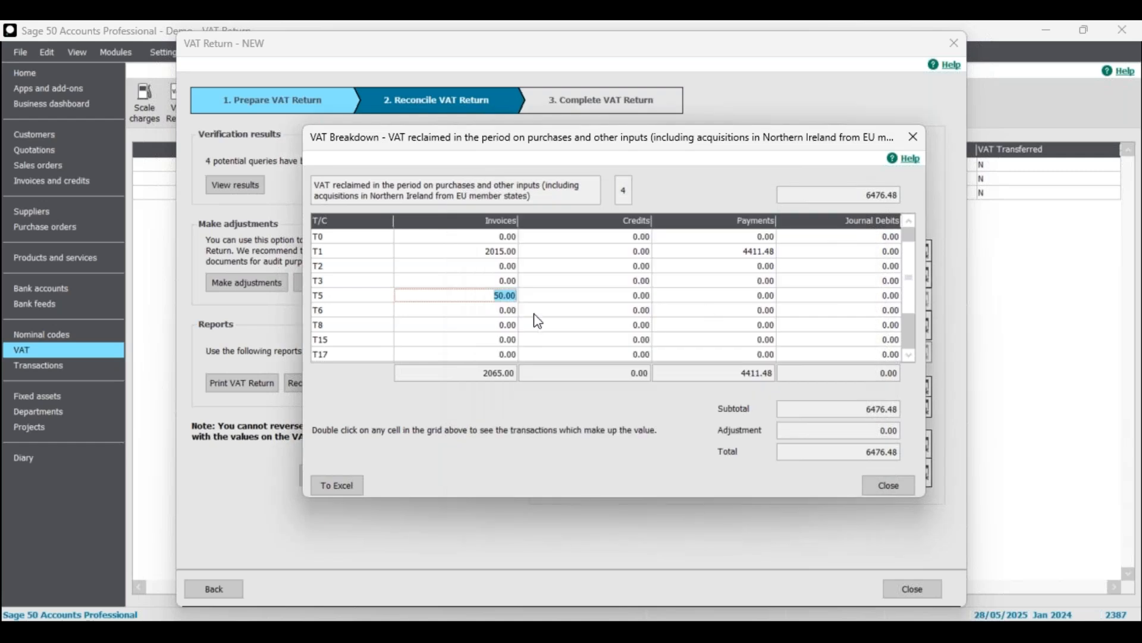
- Export the transactions behind the T1 purchase invoice VAT to Excel, examine them, and close the workbook and transaction list
scroll(523, 315, down, 2)
scroll(524, 315, up, 2)
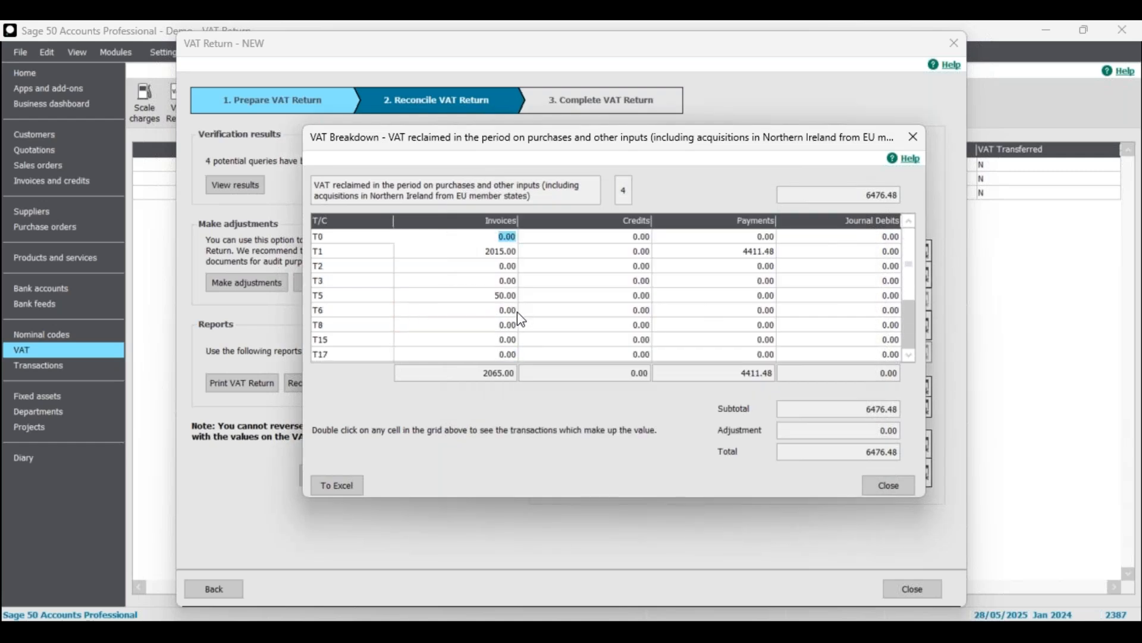
double_click(341, 250)
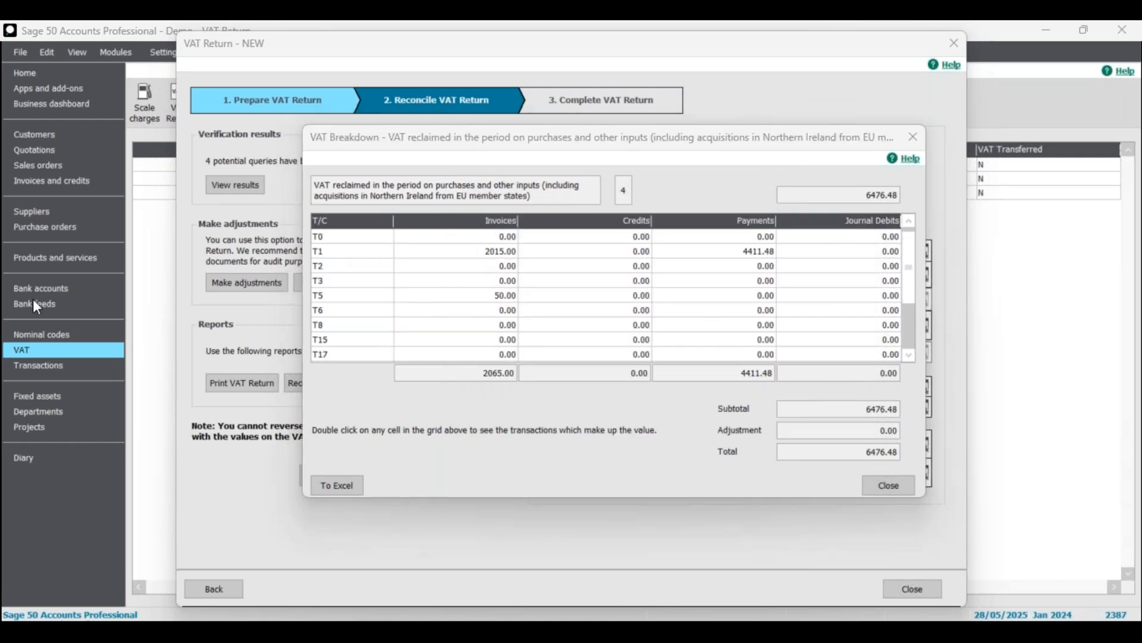
drag(346, 376, 623, 132)
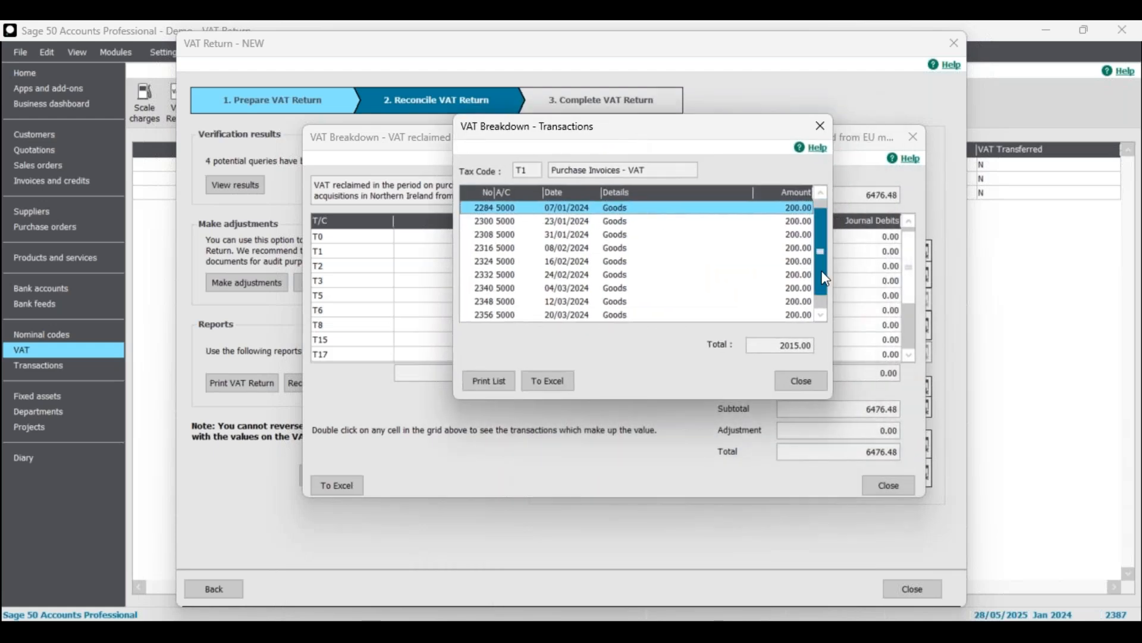
click(552, 385)
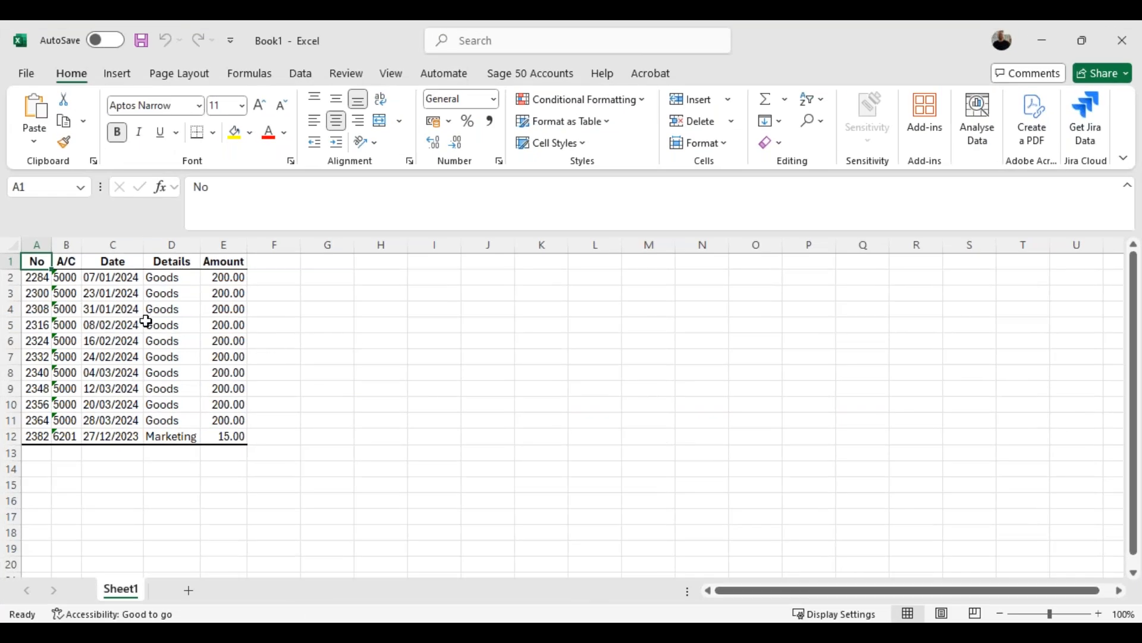
click(1122, 40)
click(626, 527)
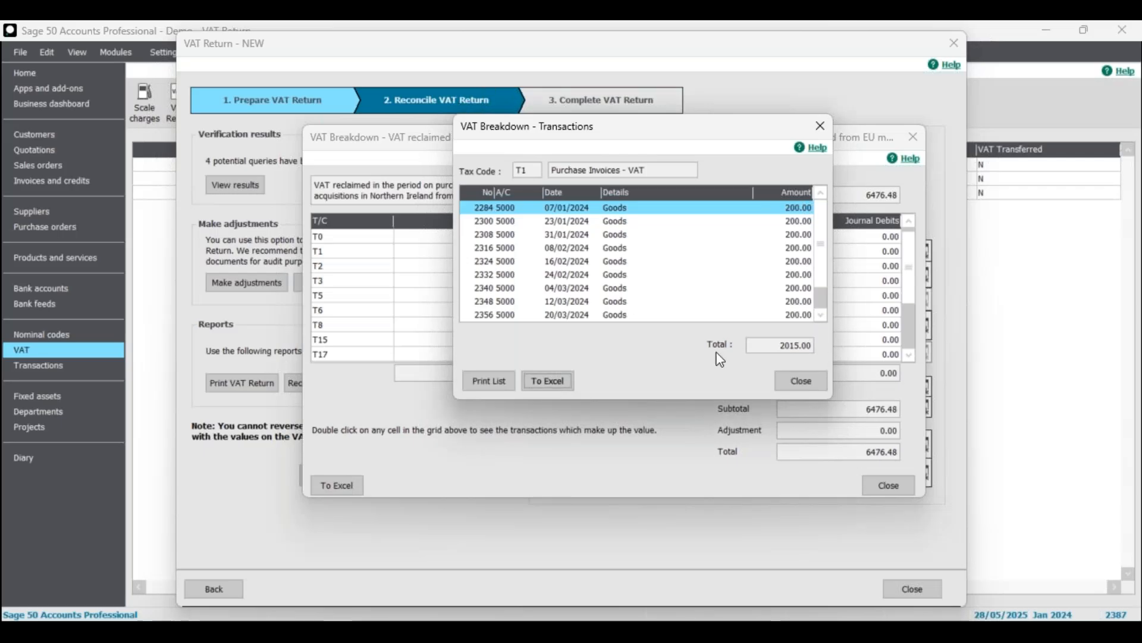
click(798, 382)
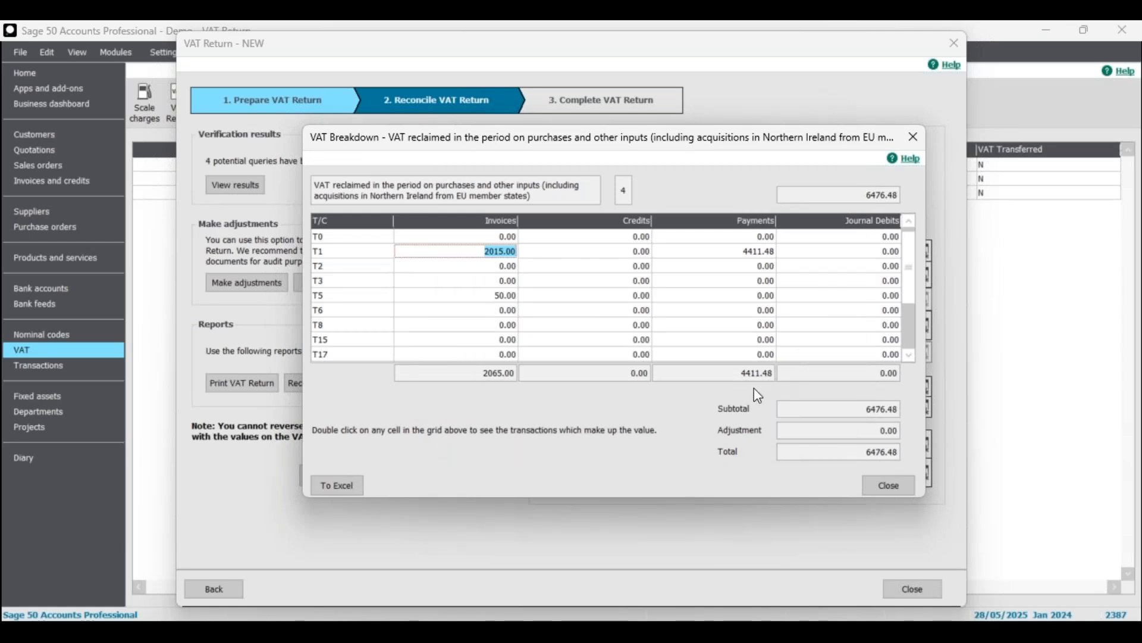
- Leave the box 4 breakdown and check the box 2 breakdown of VAT due on Northern Ireland acquisitions
click(897, 484)
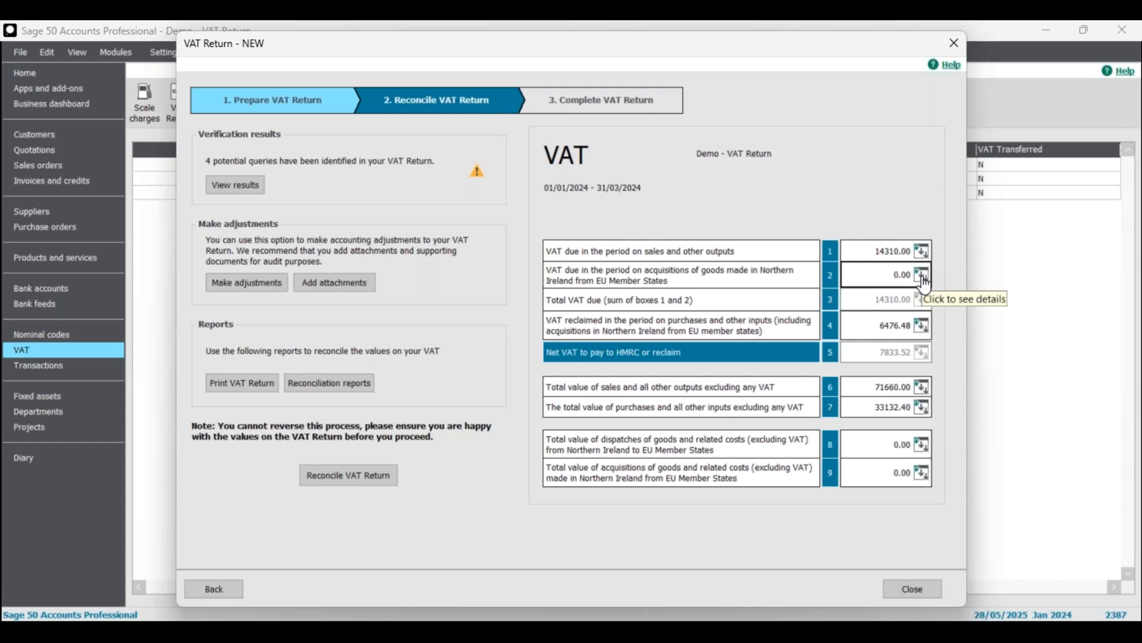
click(923, 278)
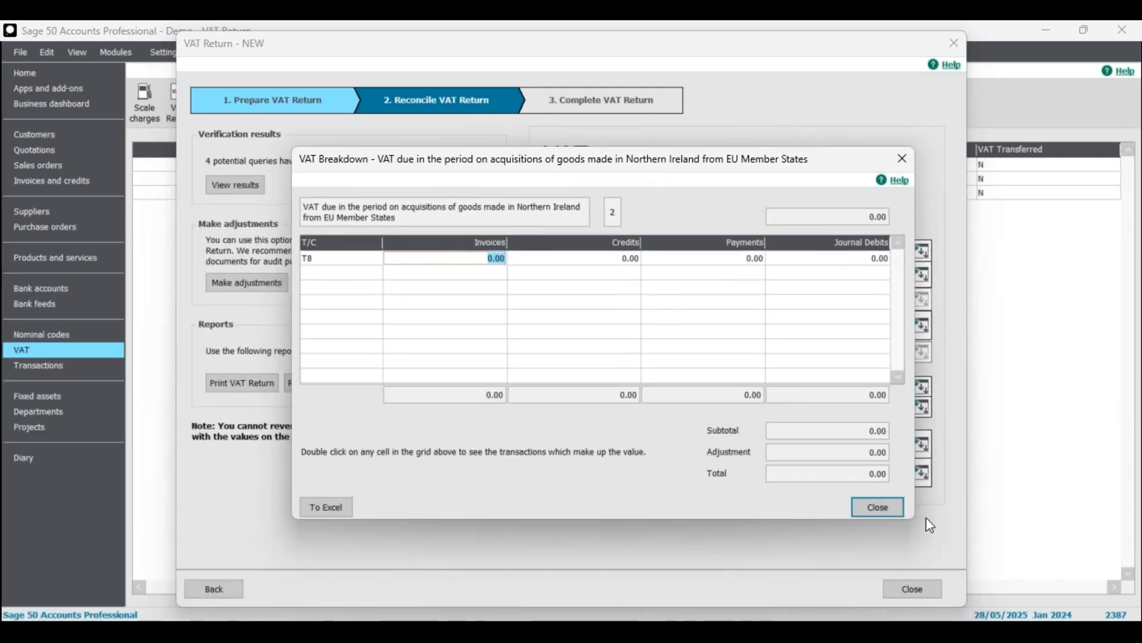
click(885, 506)
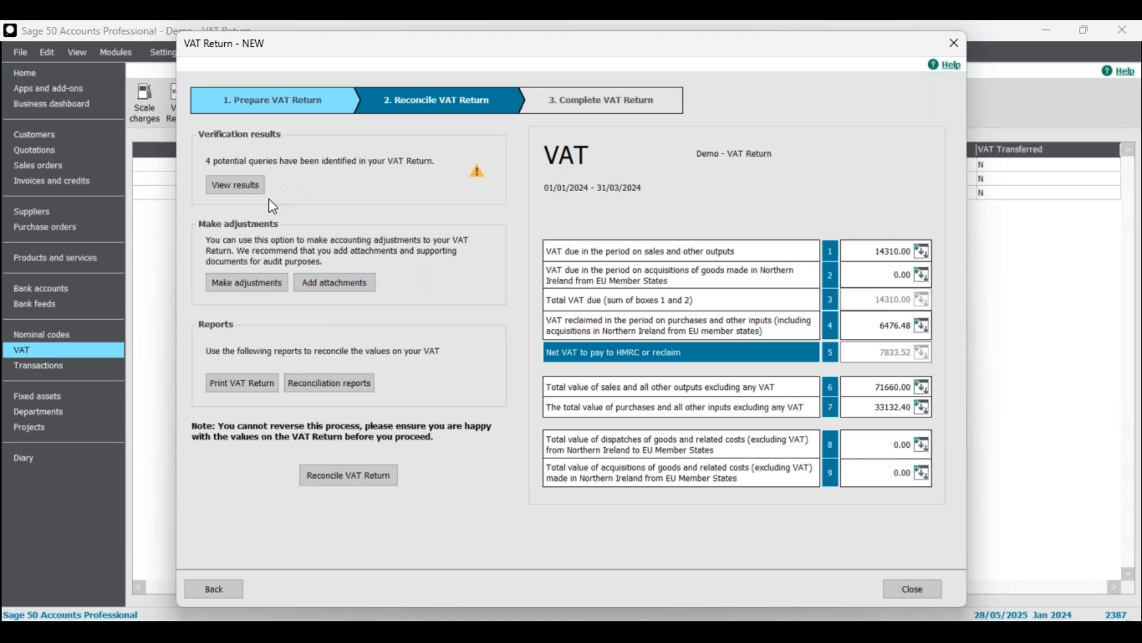
- Review the verification results for the invoice not updated and the purchase order delivered but not invoiced
click(235, 188)
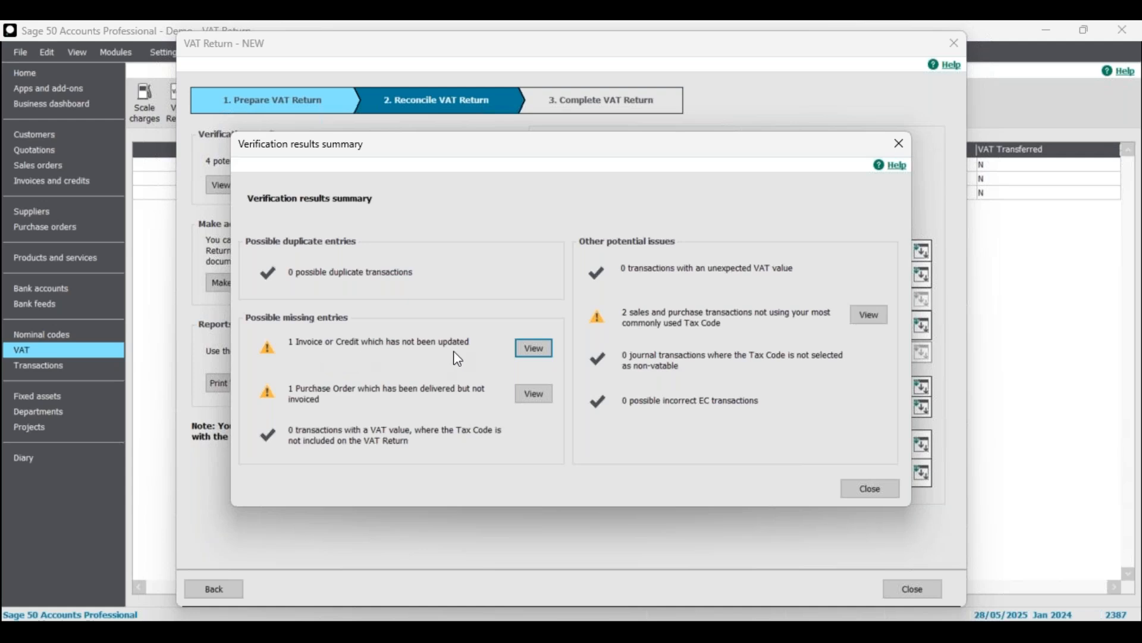
click(533, 348)
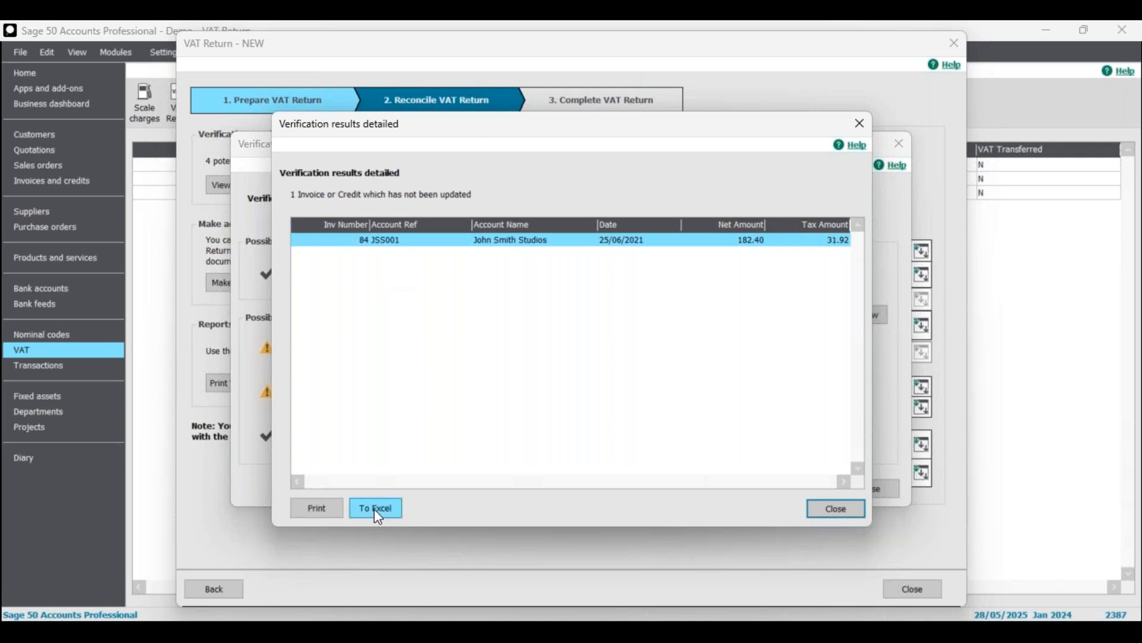
click(842, 513)
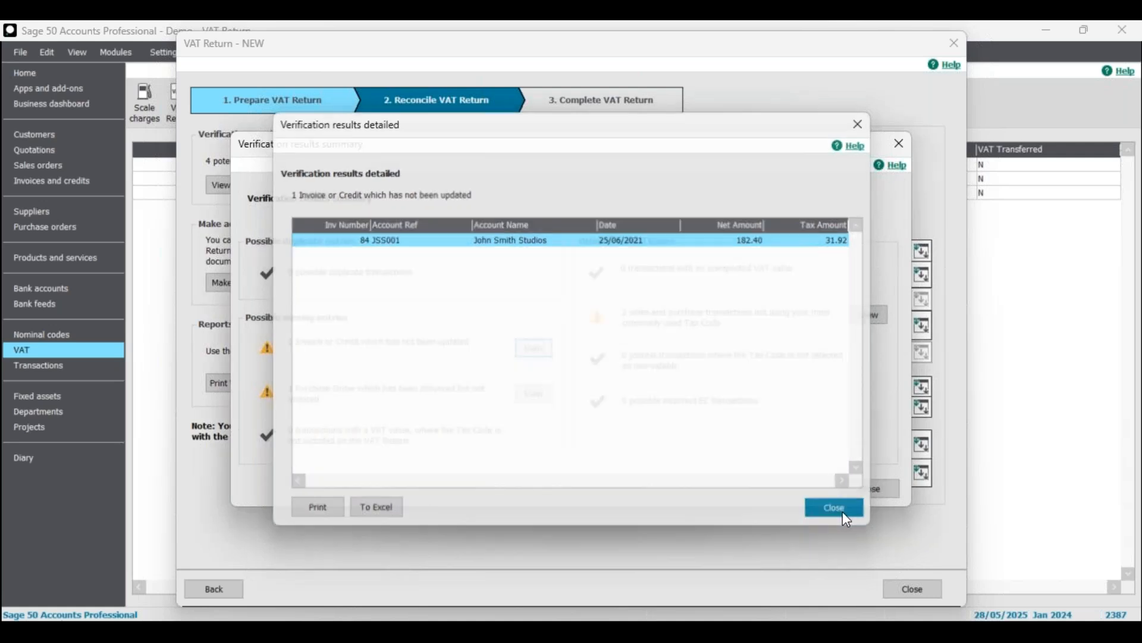
click(538, 395)
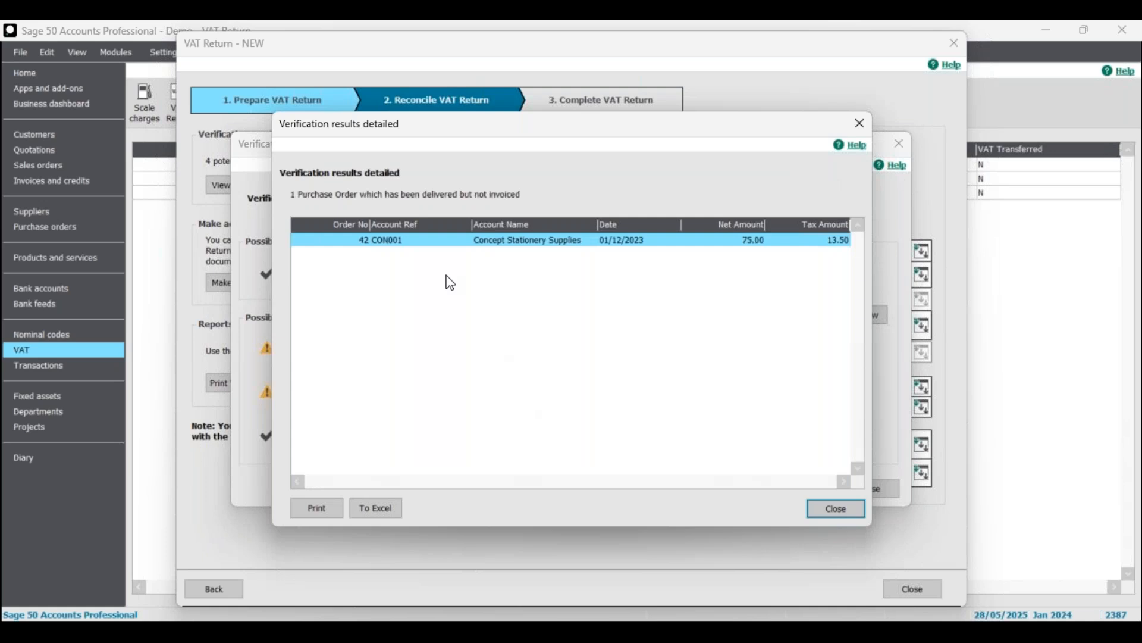
drag(601, 130, 657, 141)
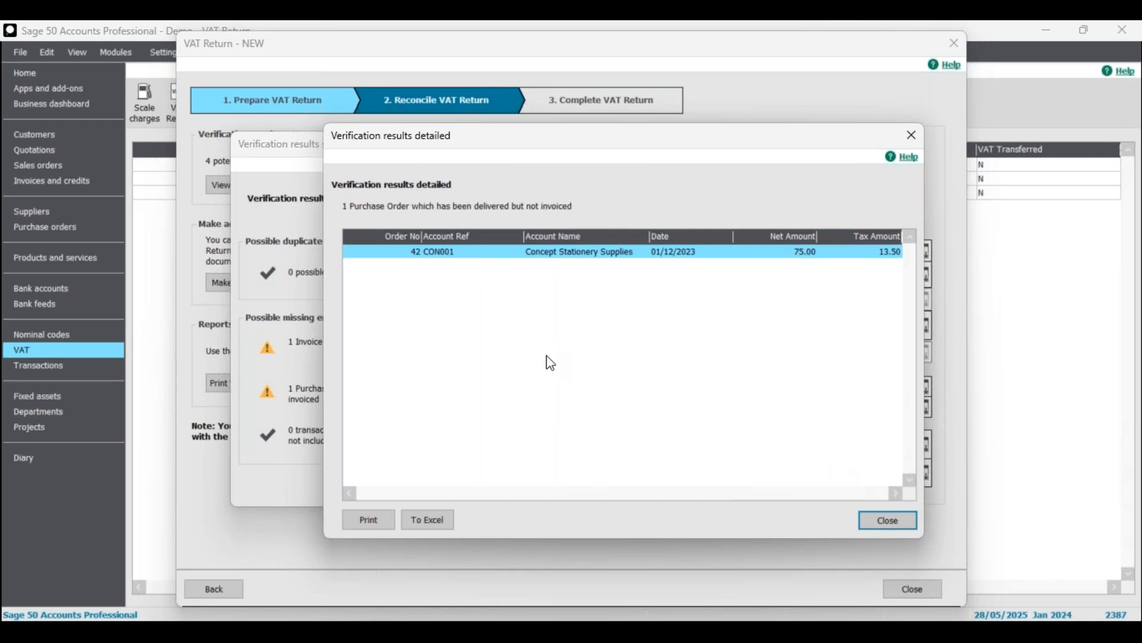
click(890, 520)
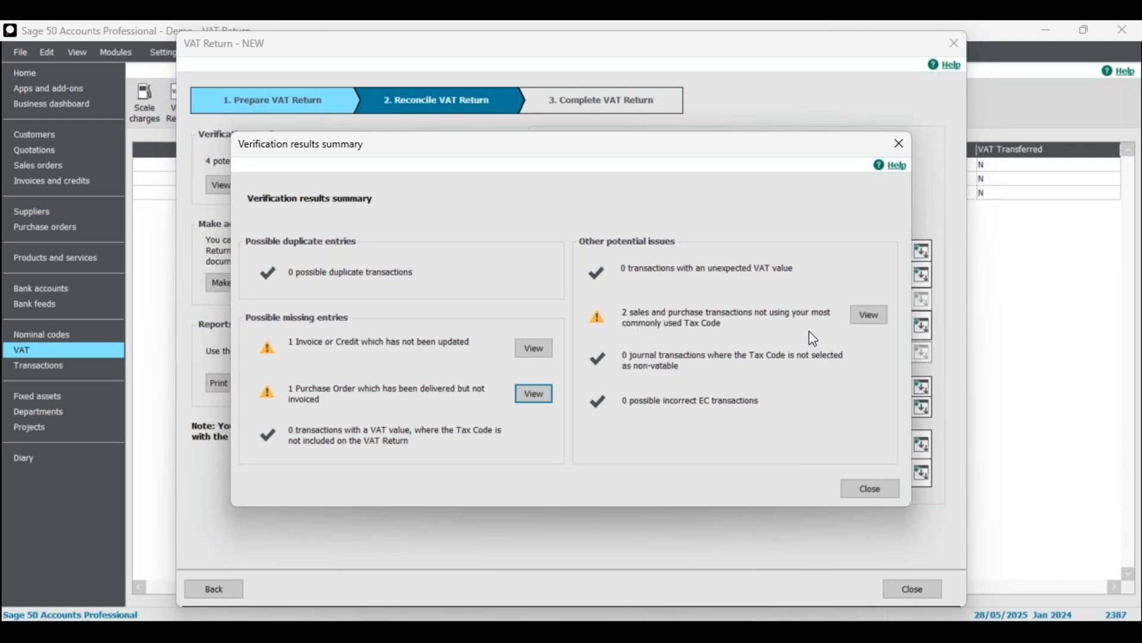
- Examine the T2 and T5 transactions flagged for not using the most commonly used tax code
click(870, 315)
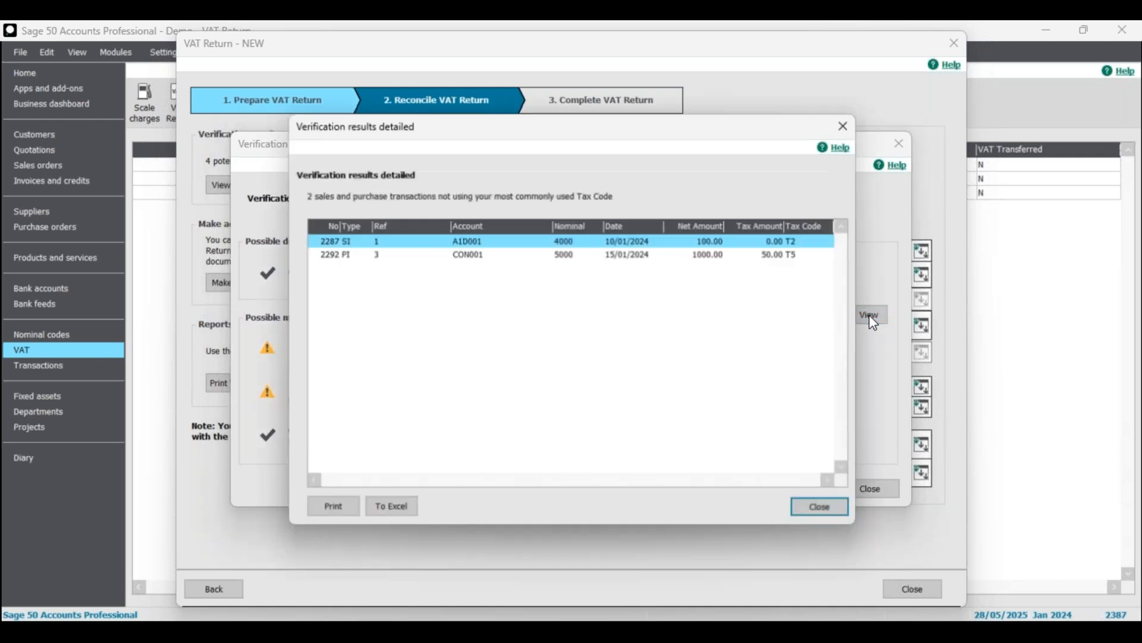
click(623, 254)
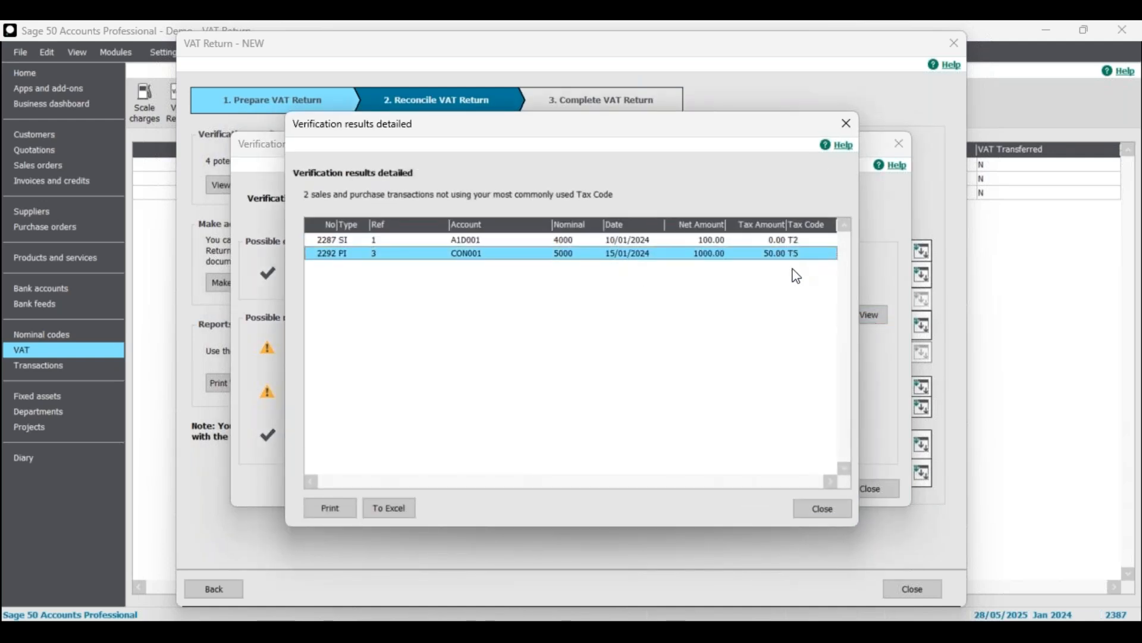
click(754, 241)
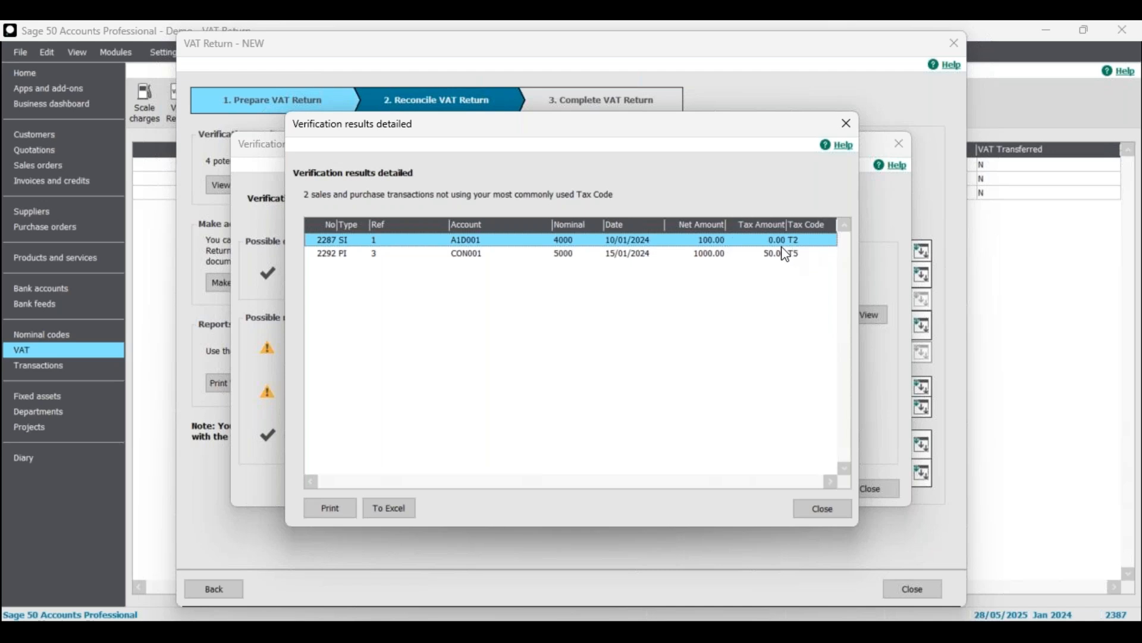
click(812, 508)
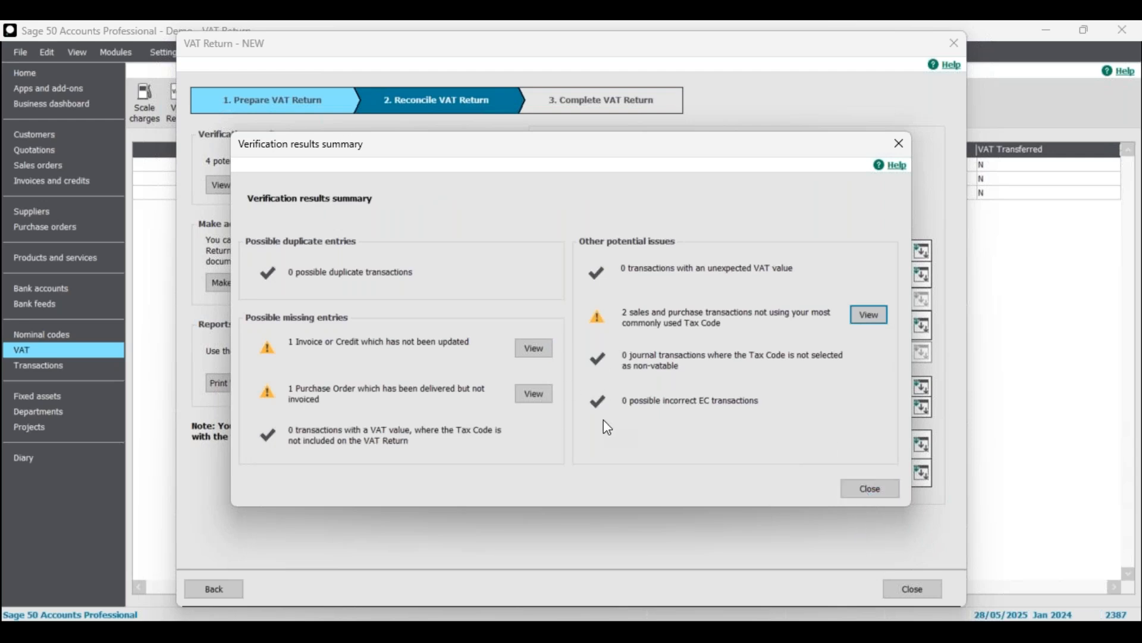
- Recheck the flagged T5 purchase invoice, look over the verification results summary again, and return to the VAT Return
drag(278, 144, 344, 136)
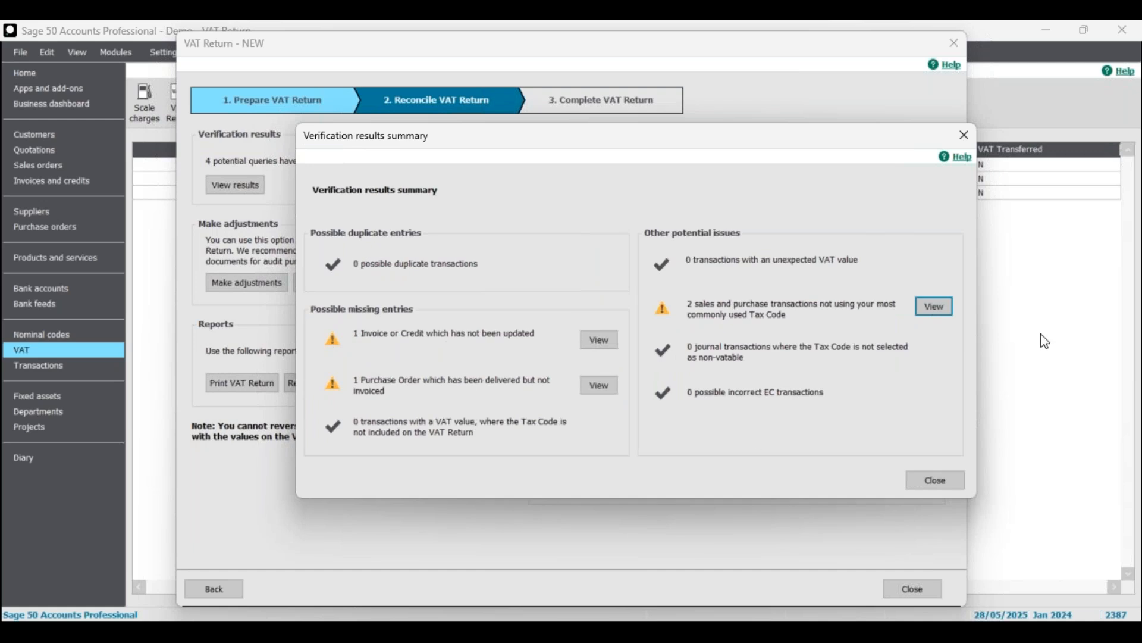
click(940, 312)
click(840, 244)
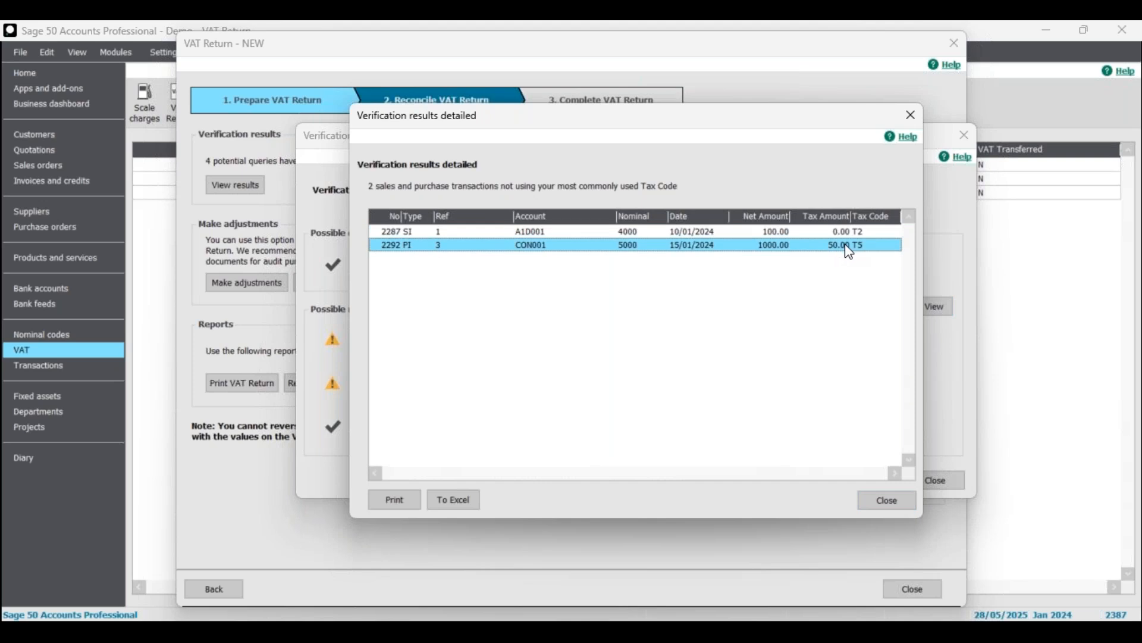
click(892, 505)
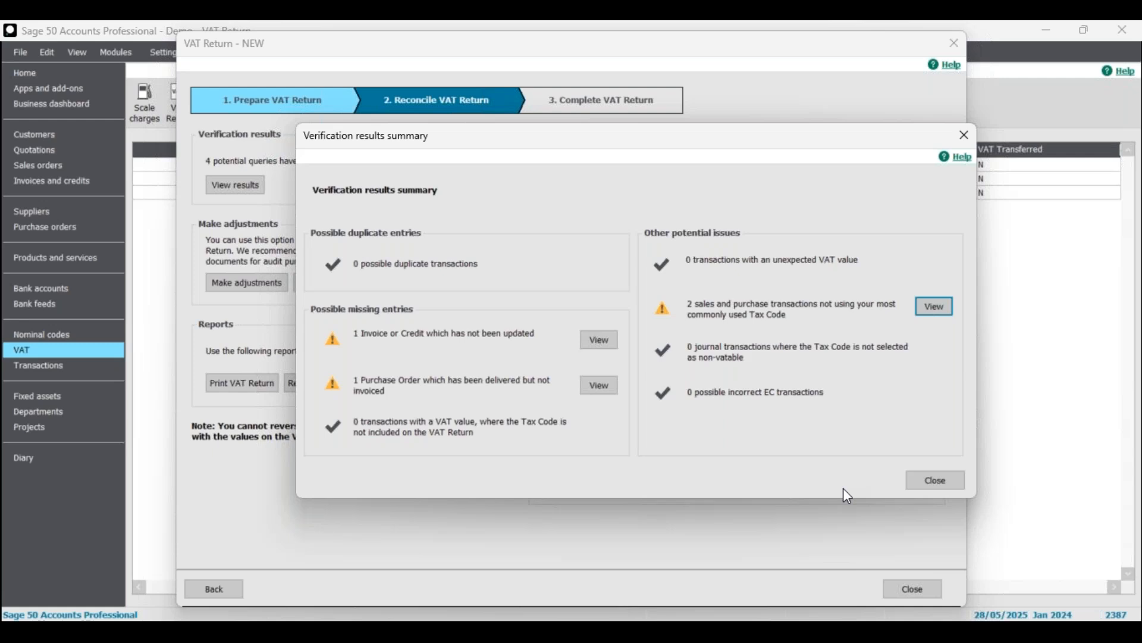
click(930, 482)
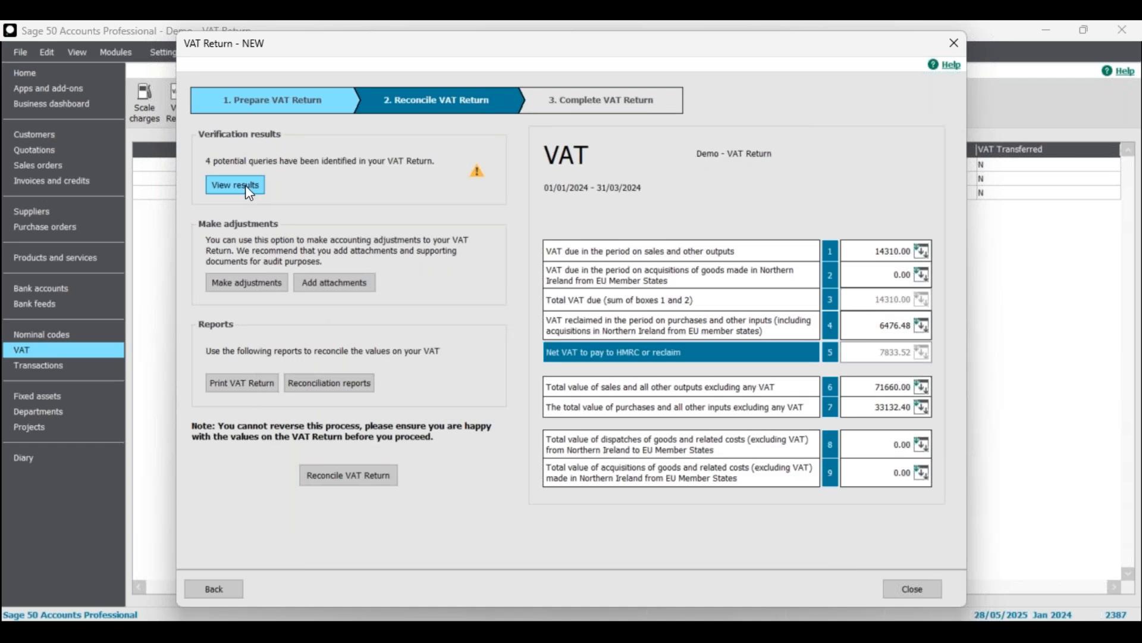
click(246, 184)
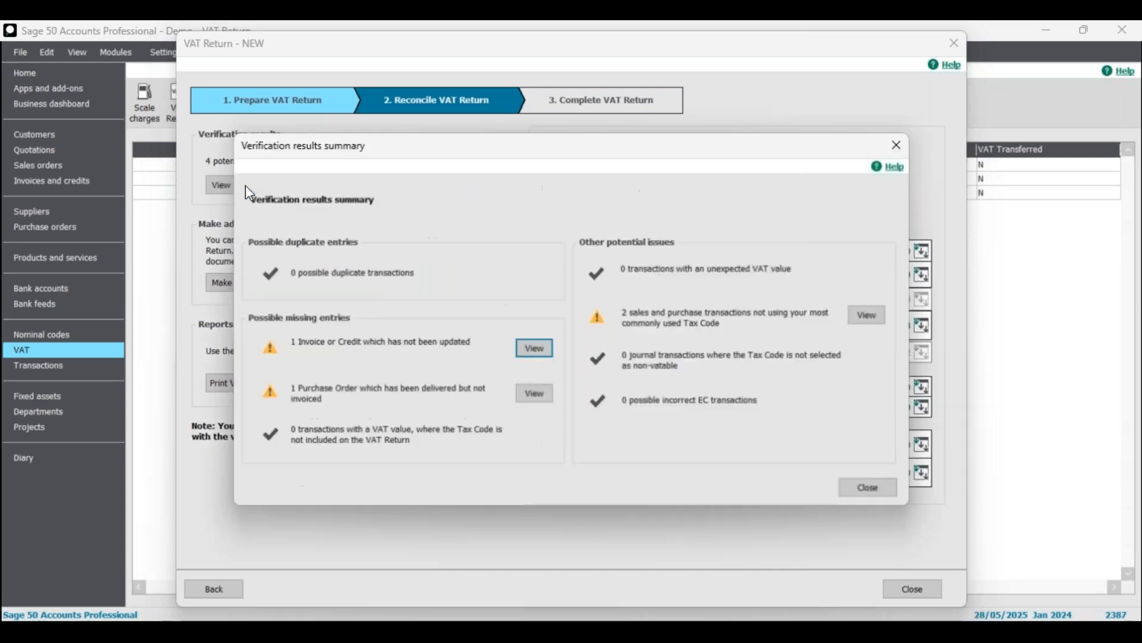
click(876, 494)
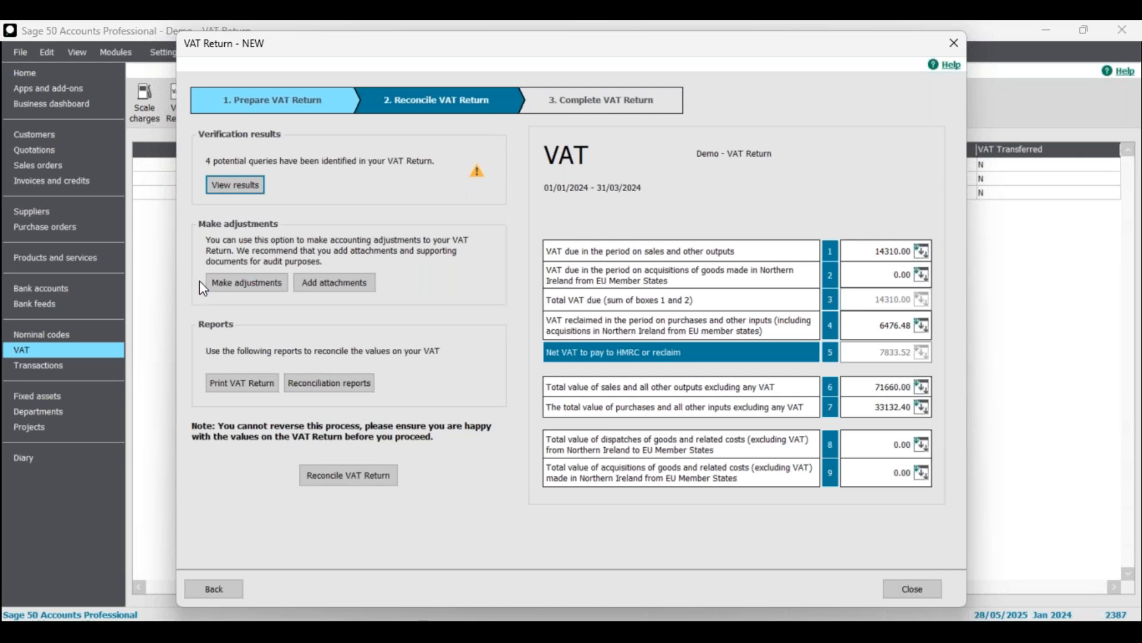
- Enter a manual adjustment for box 1 with the reason HMRC INSTRUCTION and an amount of 100
click(234, 286)
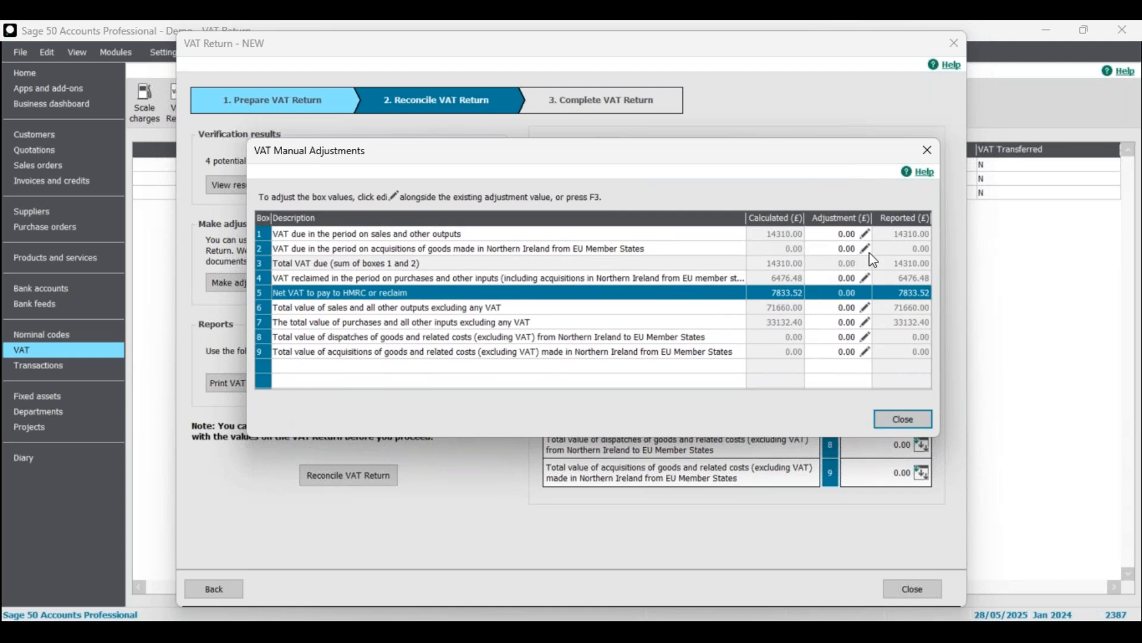
drag(570, 150, 636, 168)
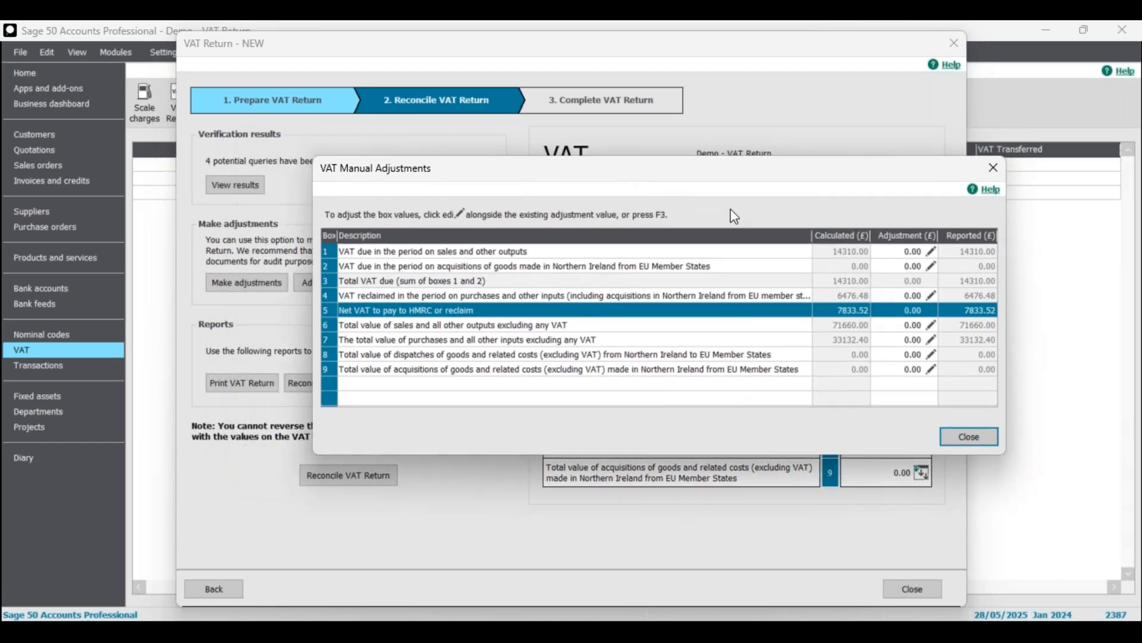
click(932, 253)
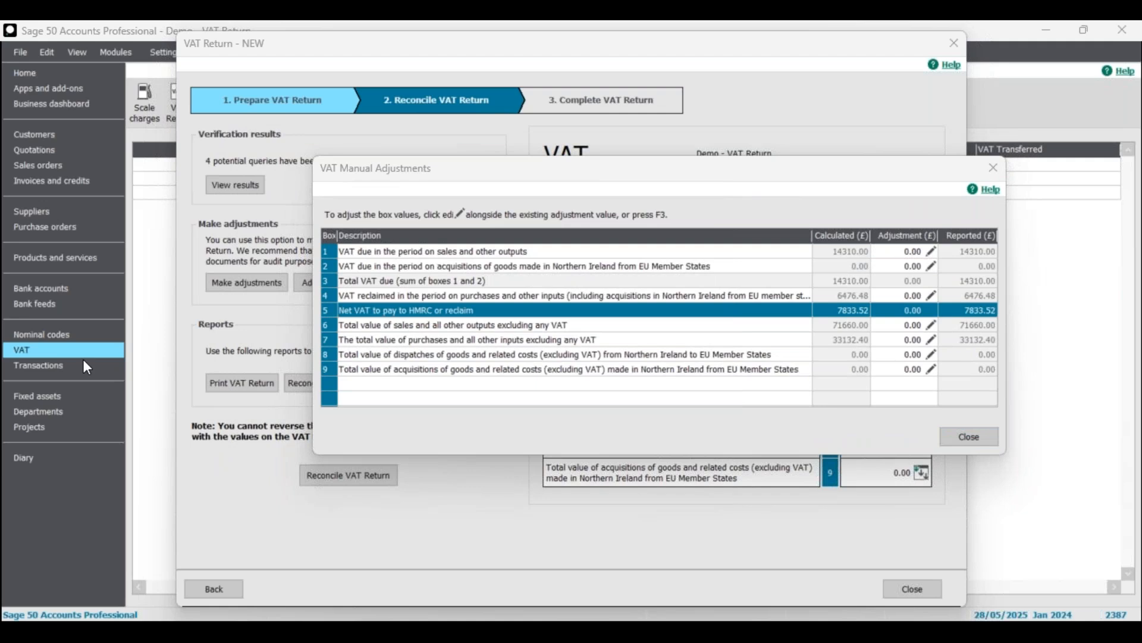
drag(170, 370, 561, 126)
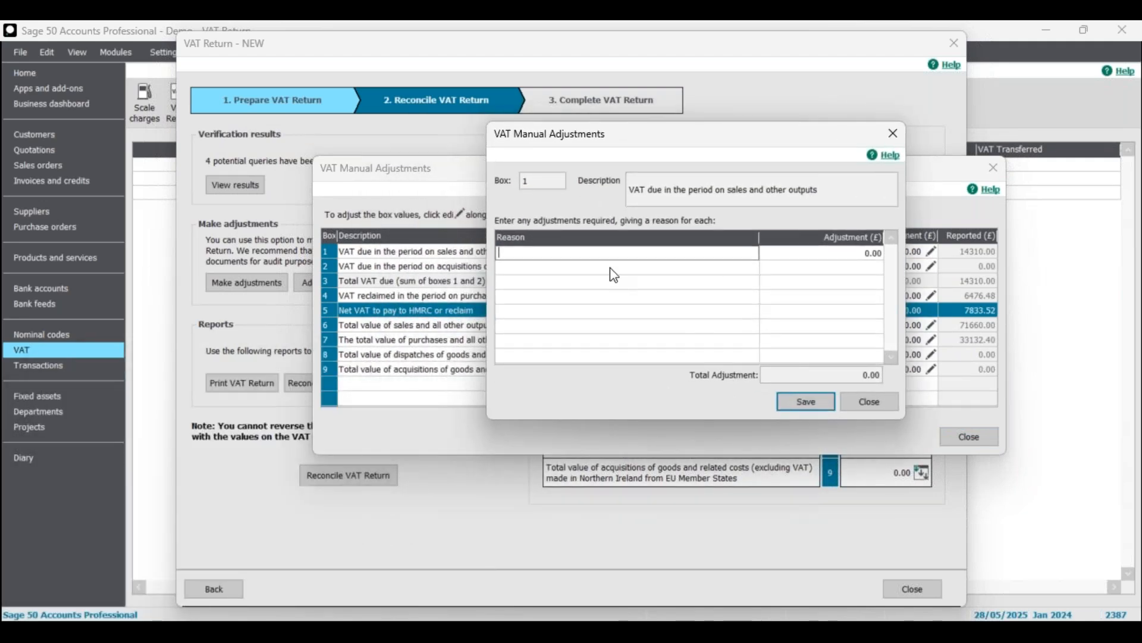
text(HMRC INSTRUCTION)
click(874, 264)
text(100)
- Try an amount of -100 for the box 1 adjustment, and put the amount back to 100
key(BackSpace)
key(BackSpace)
key(BackSpace)
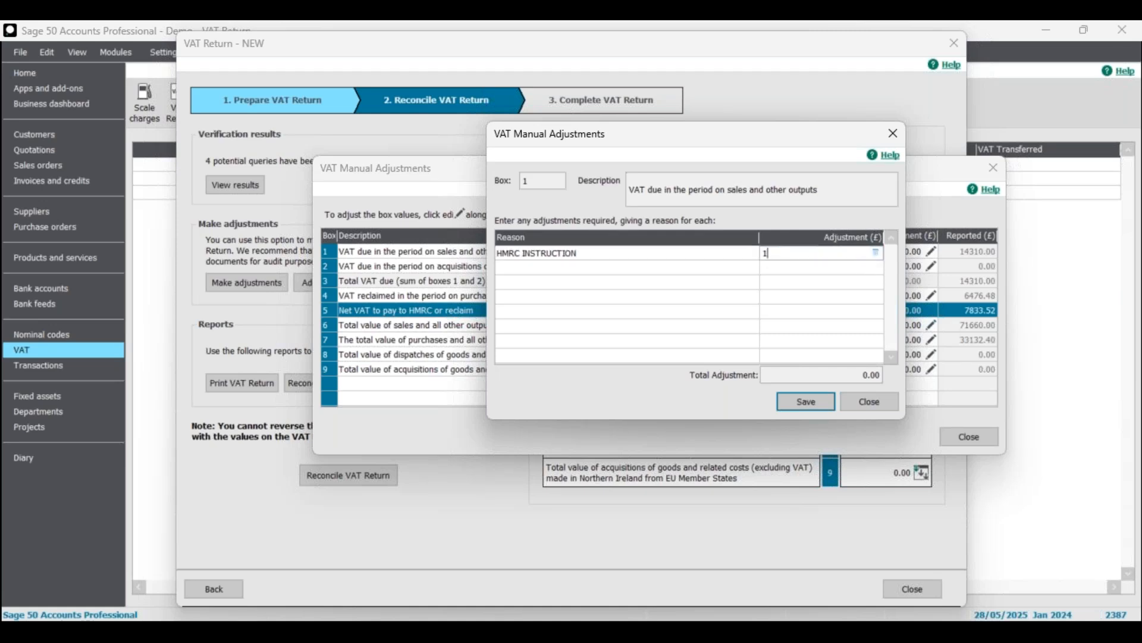
text(-100)
key(BackSpace)
key(BackSpace)
key(BackSpace)
key(BackSpace)
text(100)
drag(825, 135, 714, 184)
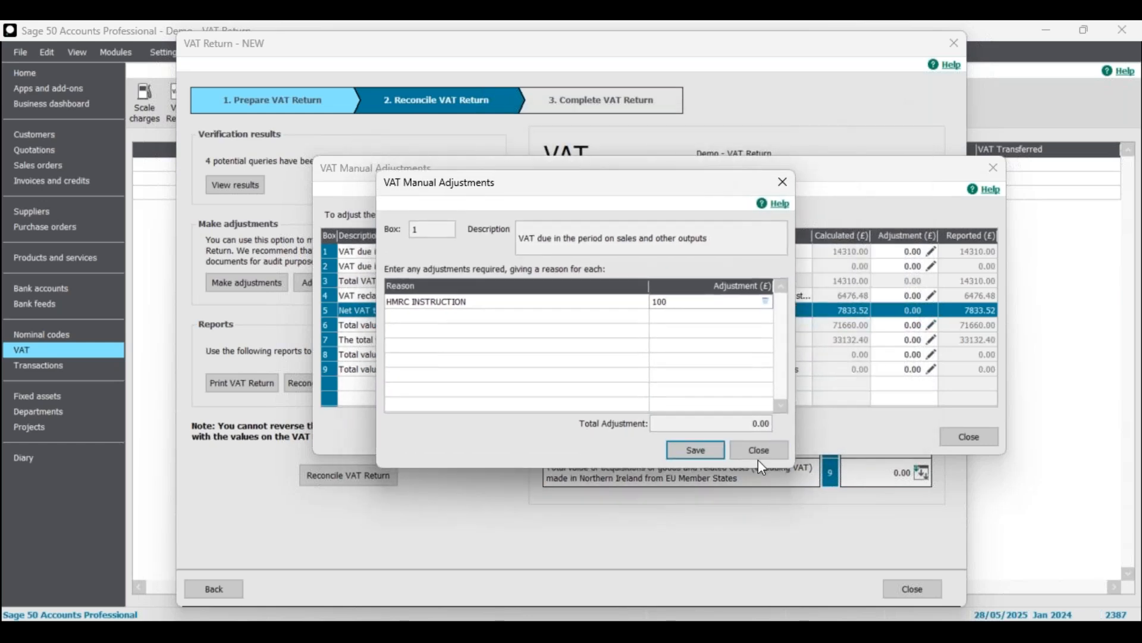
drag(581, 184, 675, 188)
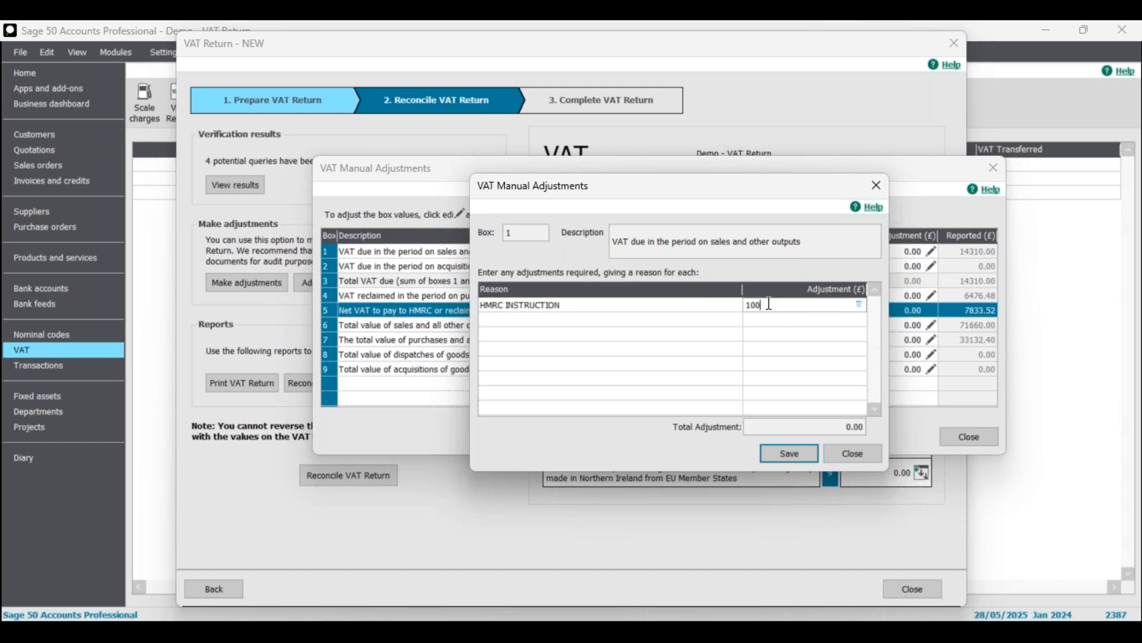
- Discard the unsaved box 1 adjustment and close the manual adjustments to return to the VAT Return
drag(774, 308, 737, 309)
drag(693, 193, 610, 206)
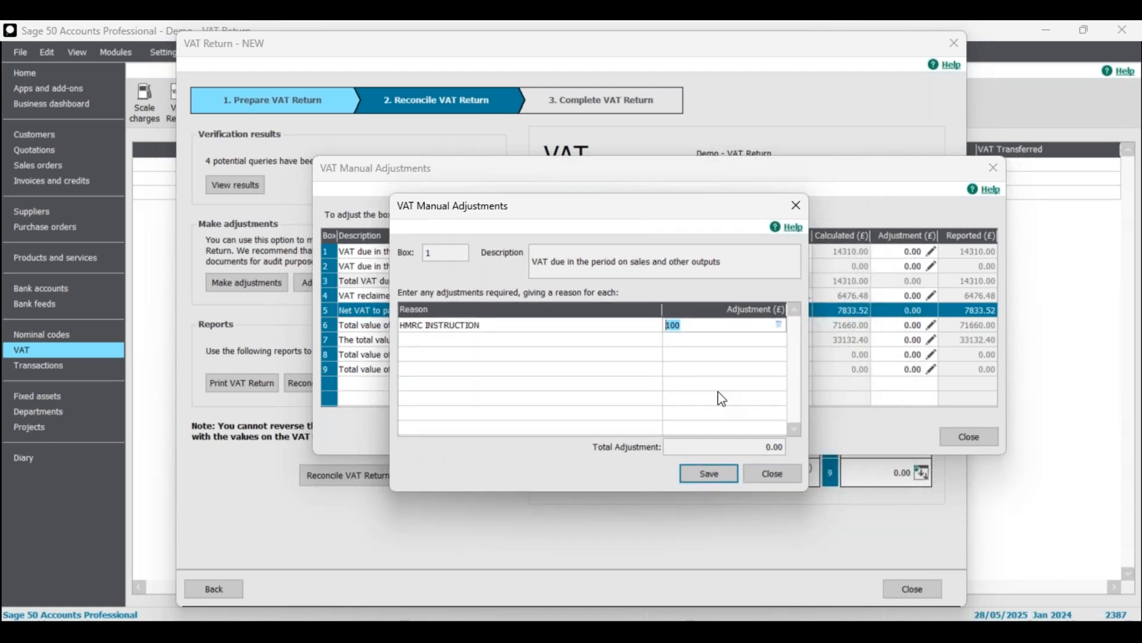
click(777, 473)
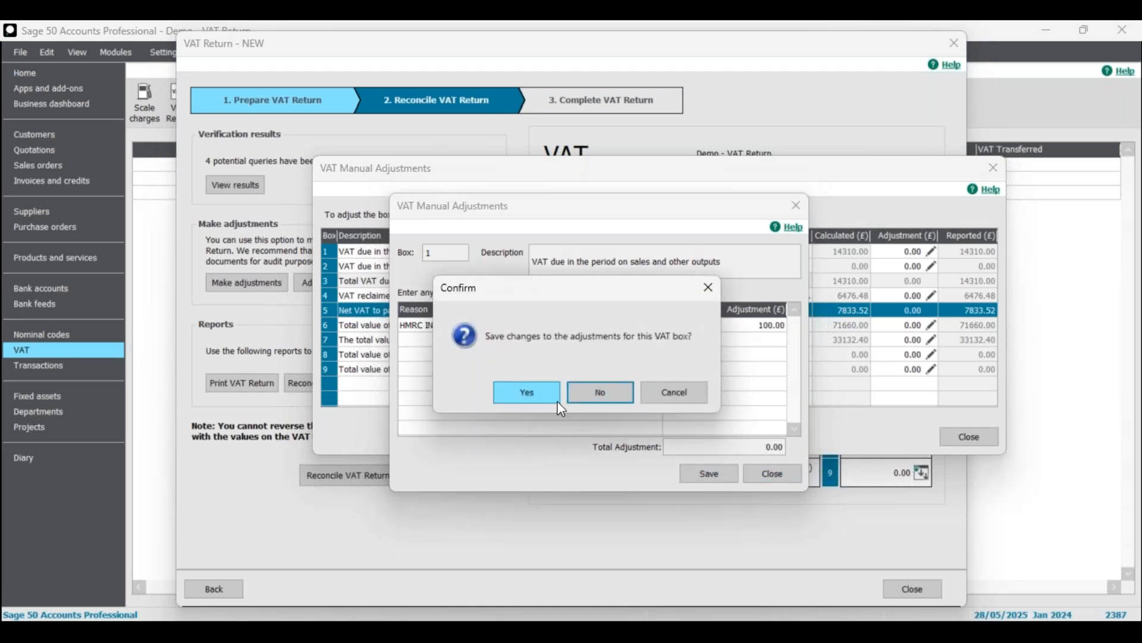
click(589, 392)
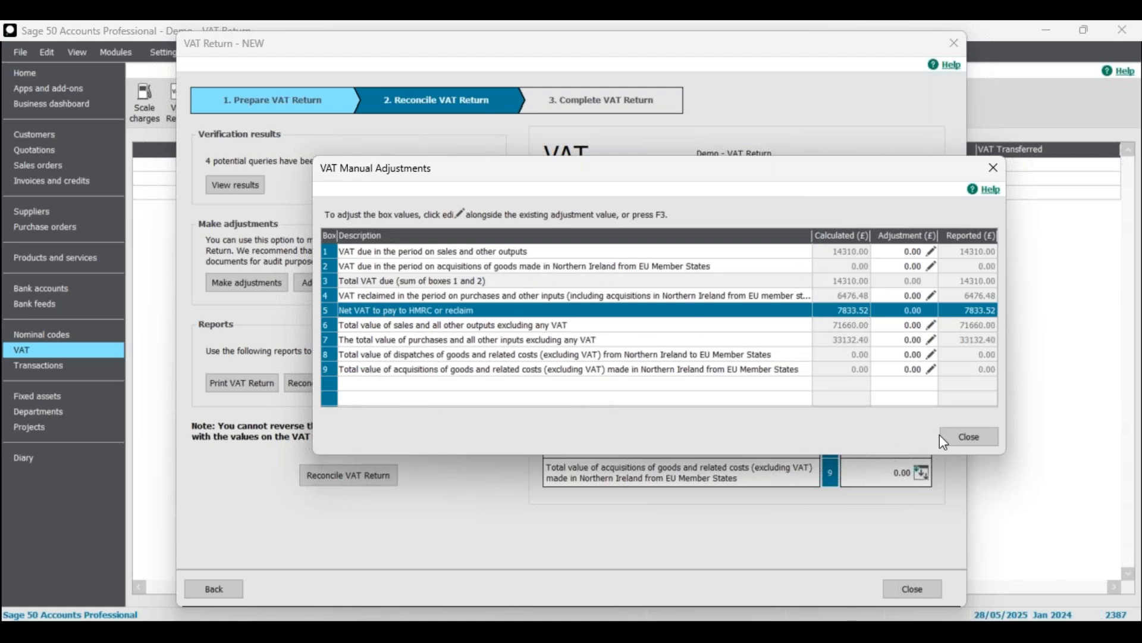
click(970, 437)
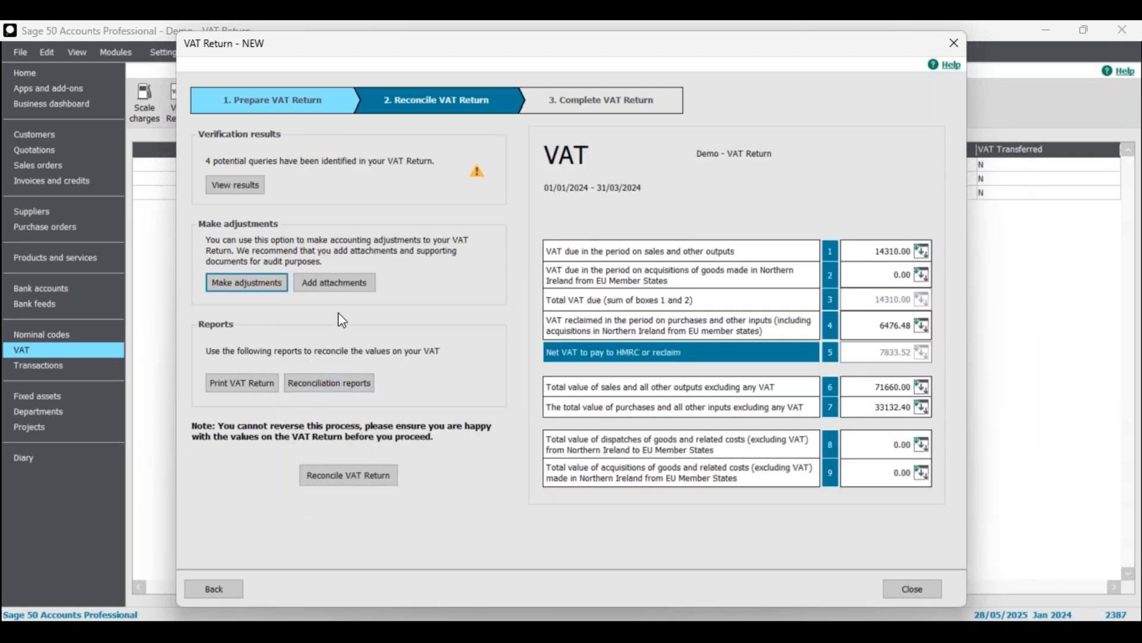
- View the options for attaching supporting documents to the VAT Return and cancel without adding a file
click(351, 284)
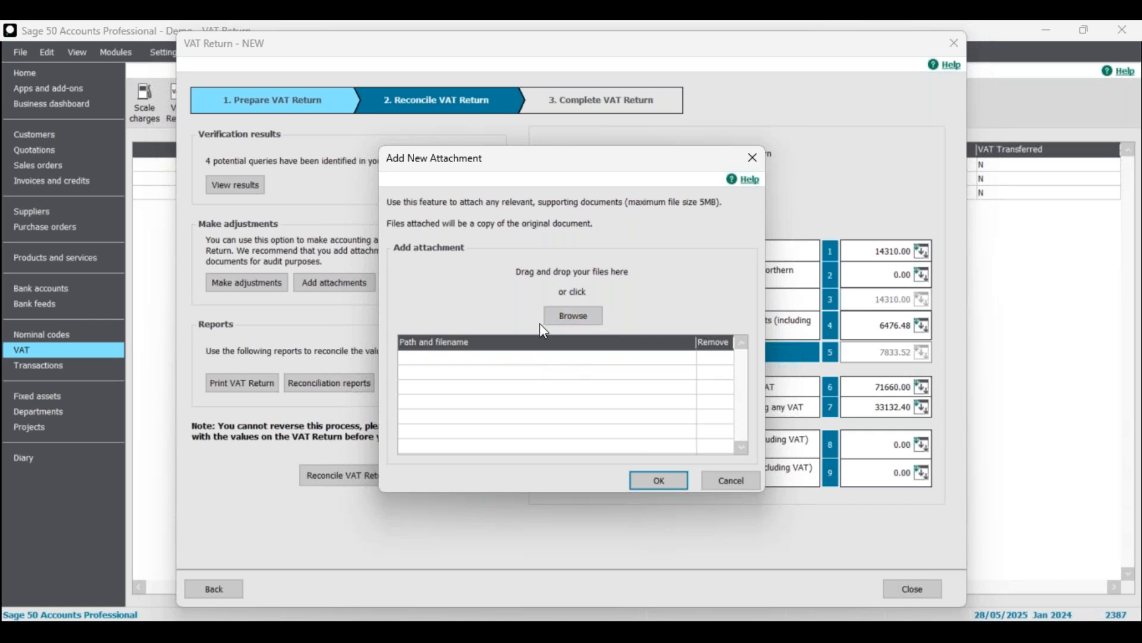
click(723, 481)
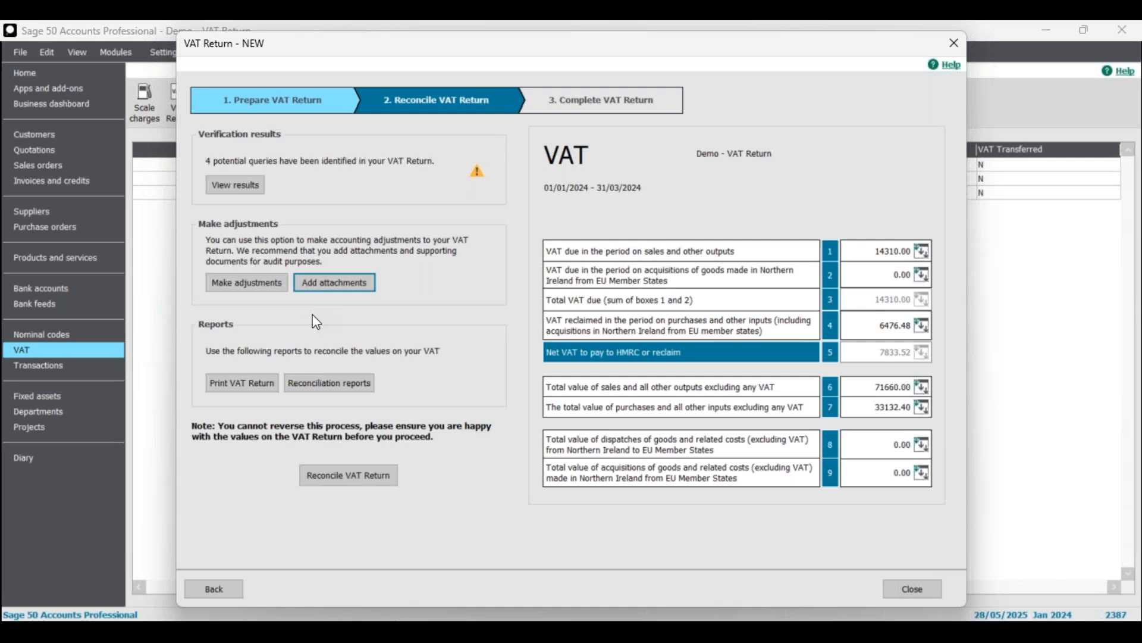
- Preview the VAT Return report with only the VAT return type selected and examine its transaction number analysis
click(247, 383)
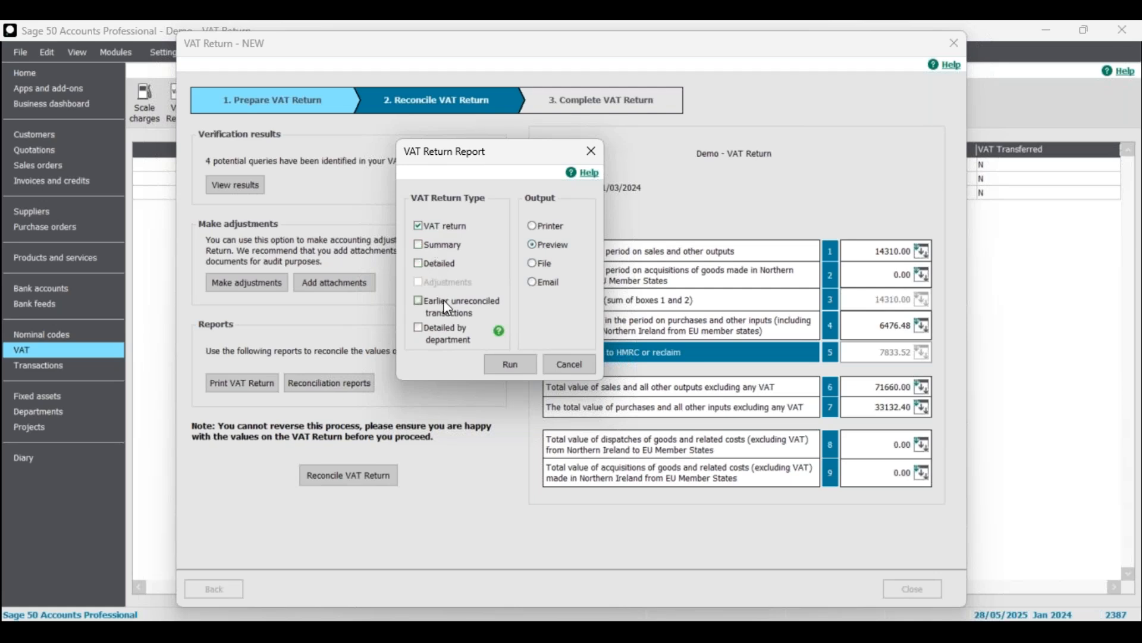
click(515, 360)
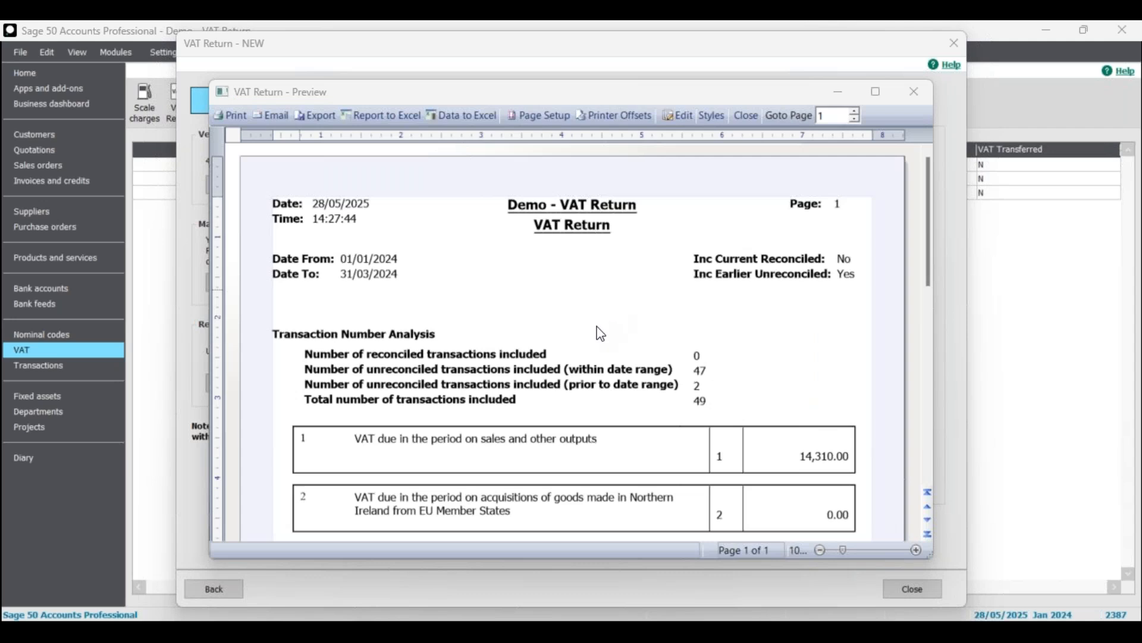
scroll(605, 298, down, 10)
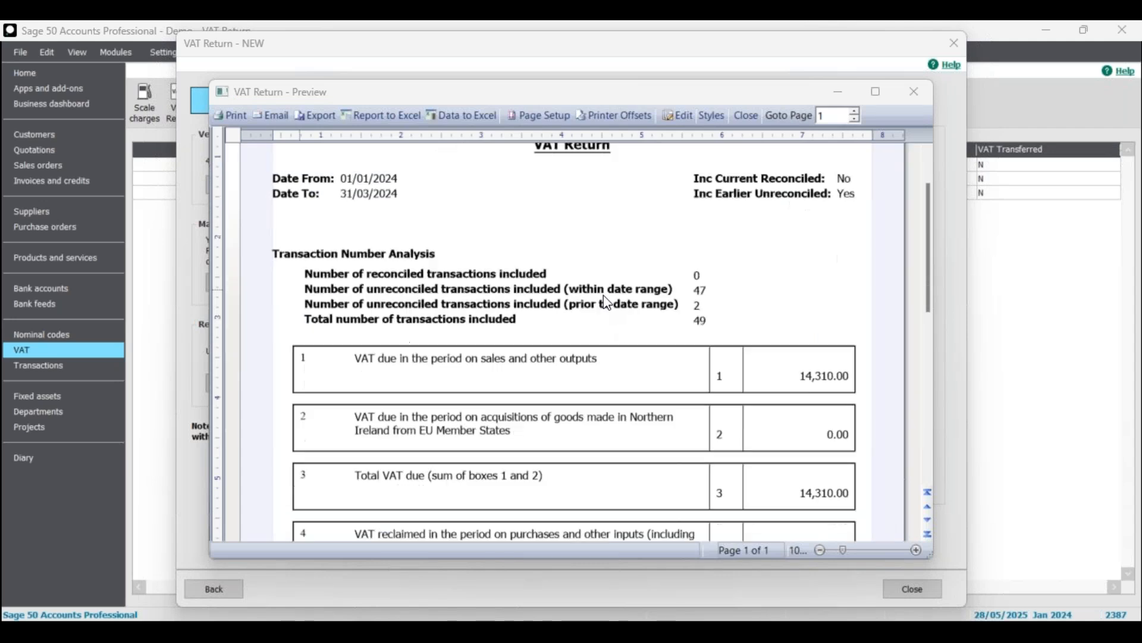
scroll(603, 295, down, 1)
scroll(603, 295, up, 10)
scroll(603, 295, down, 6)
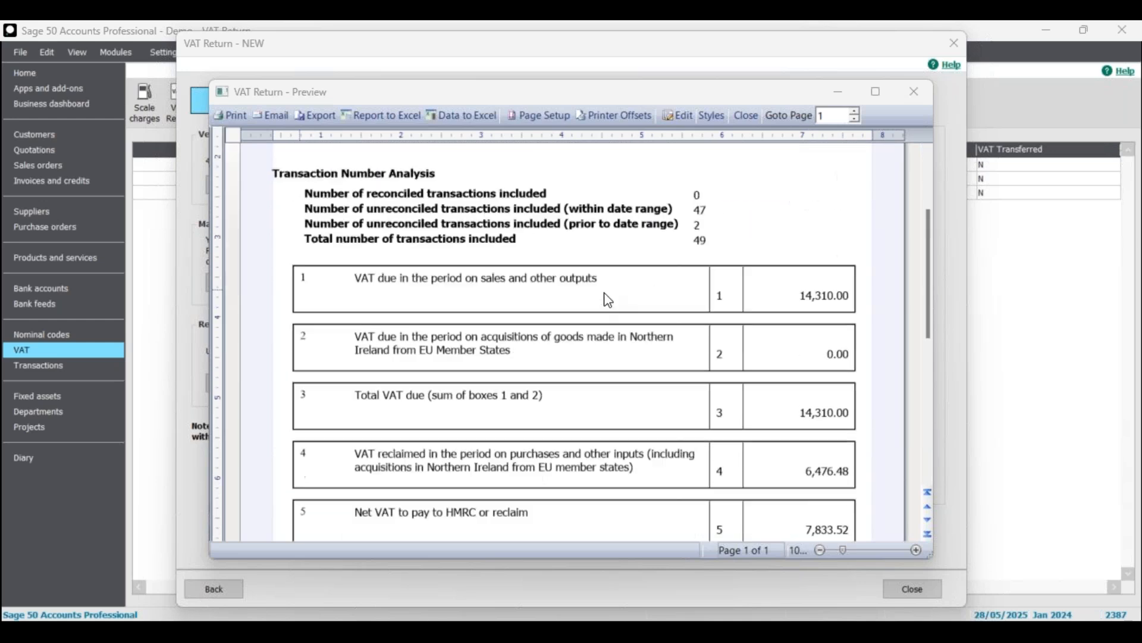
scroll(592, 301, up, 6)
- Read through the values for boxes 1 to 9 in the previewed VAT Return report and close the preview
drag(453, 94, 620, 119)
scroll(701, 370, down, 10)
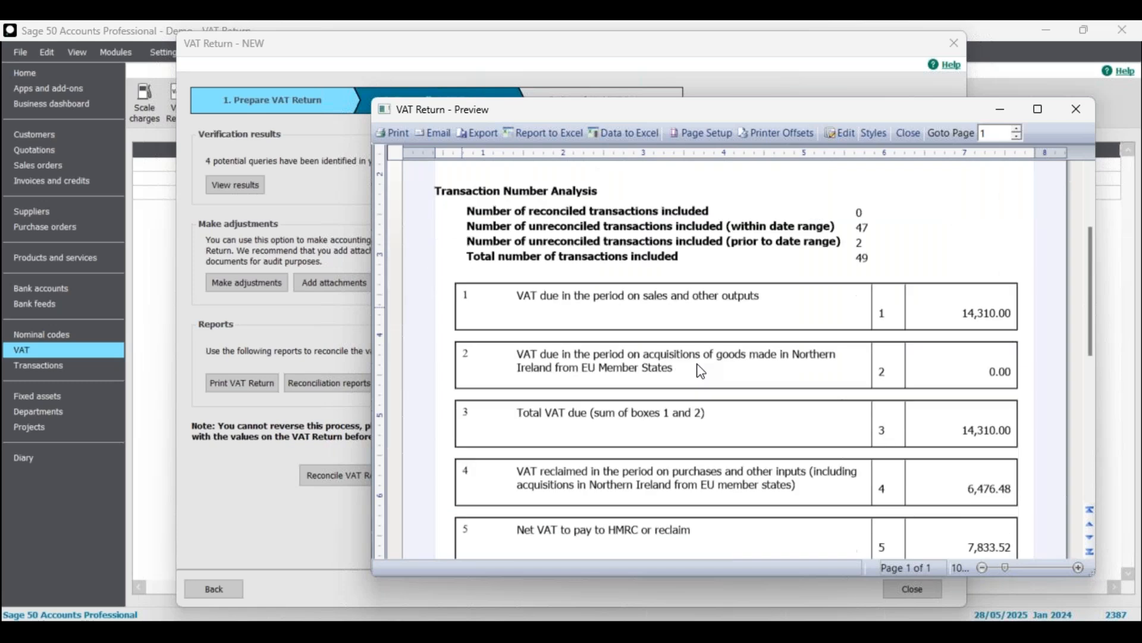
scroll(701, 371, up, 10)
scroll(701, 369, down, 6)
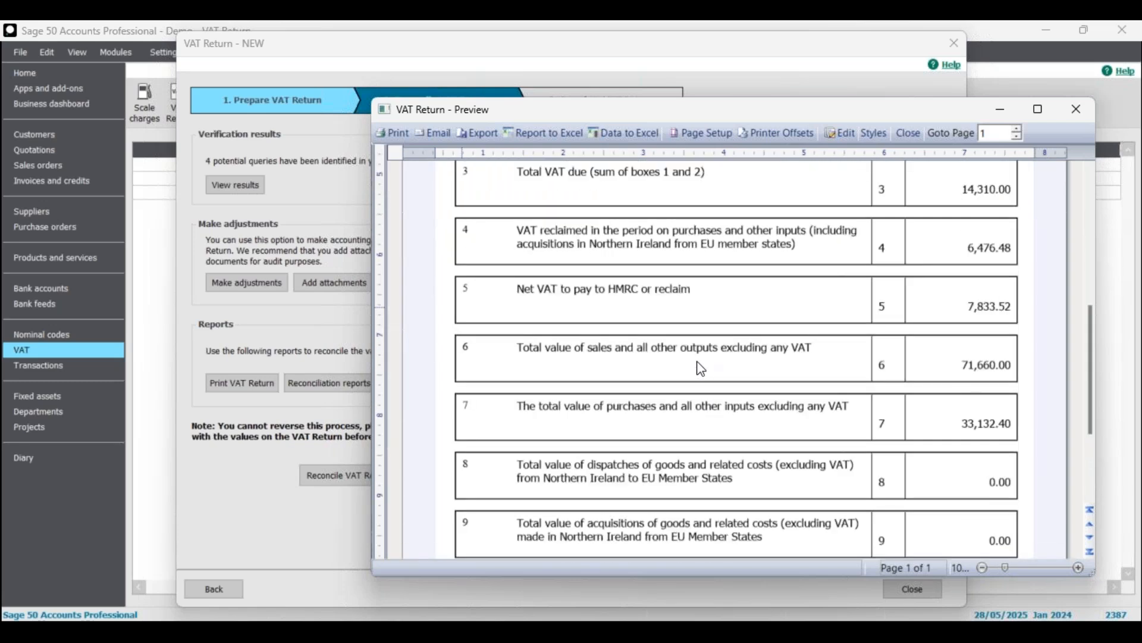
scroll(714, 381, up, 4)
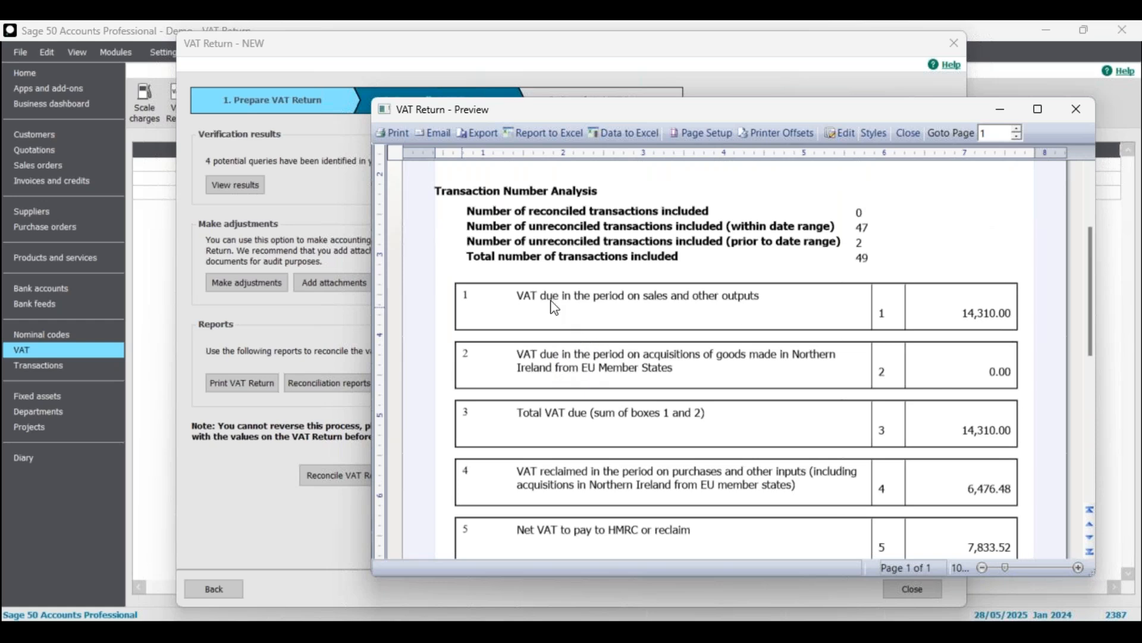
scroll(740, 314, down, 2)
scroll(738, 315, down, 5)
scroll(720, 321, up, 10)
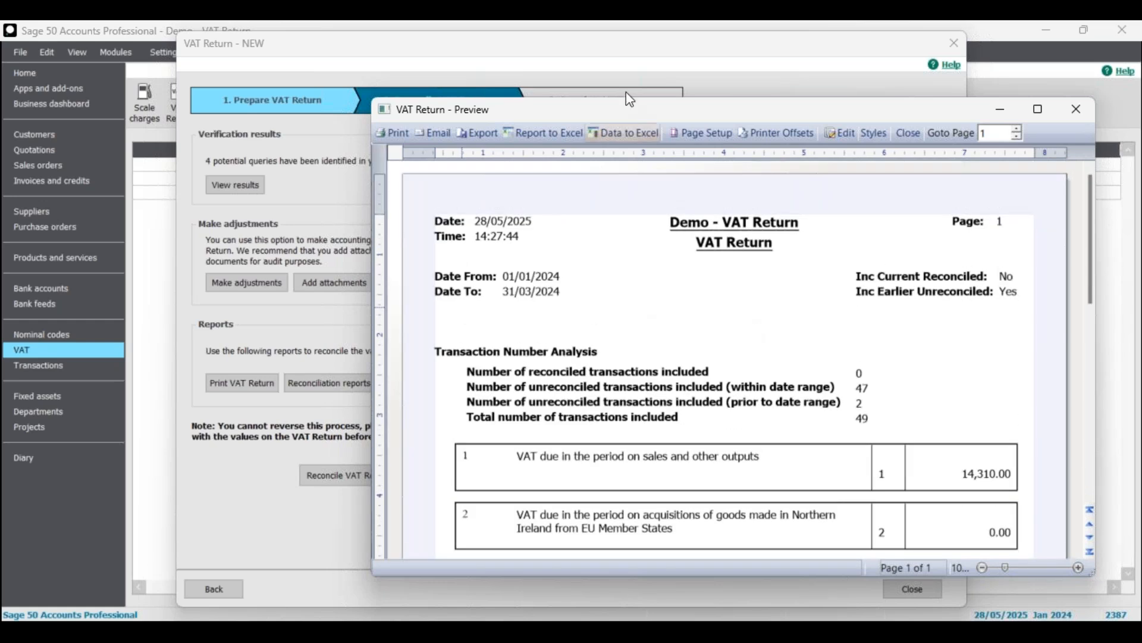
drag(667, 116, 494, 106)
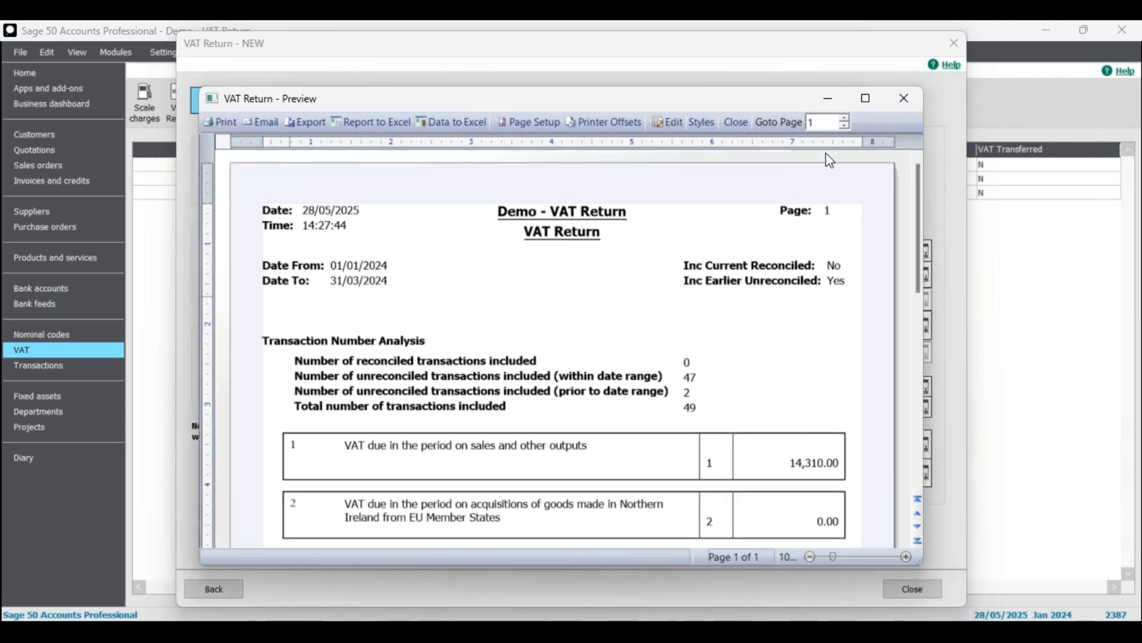
click(912, 110)
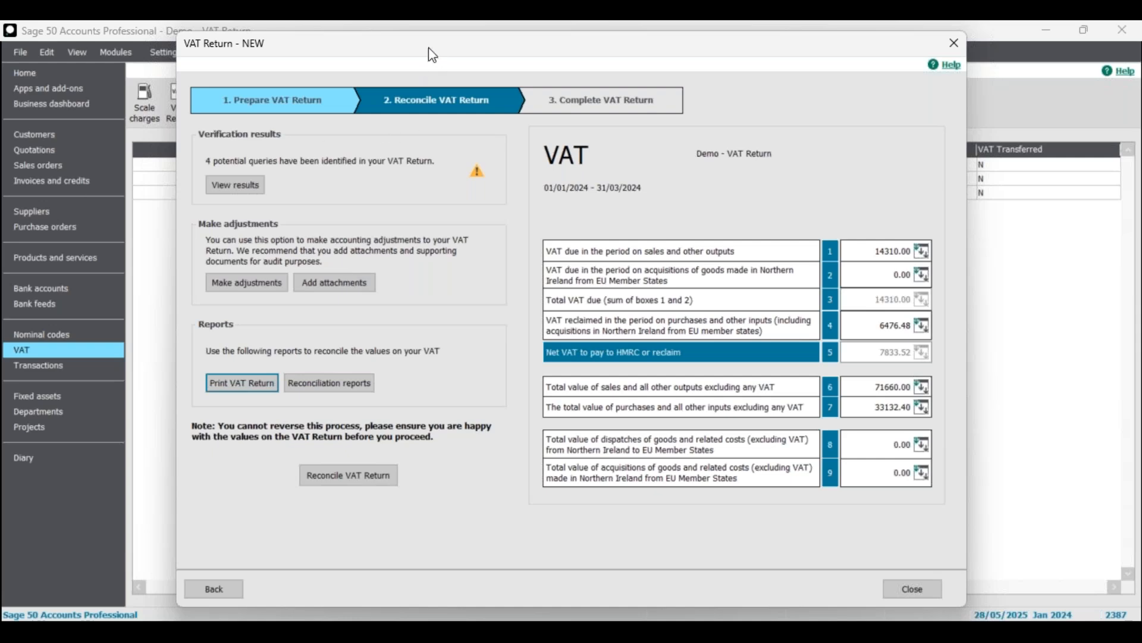
- Check the VAT manual adjustments list, including the box 1 adjustment, and close it without changing any value
drag(429, 49, 439, 53)
click(108, 323)
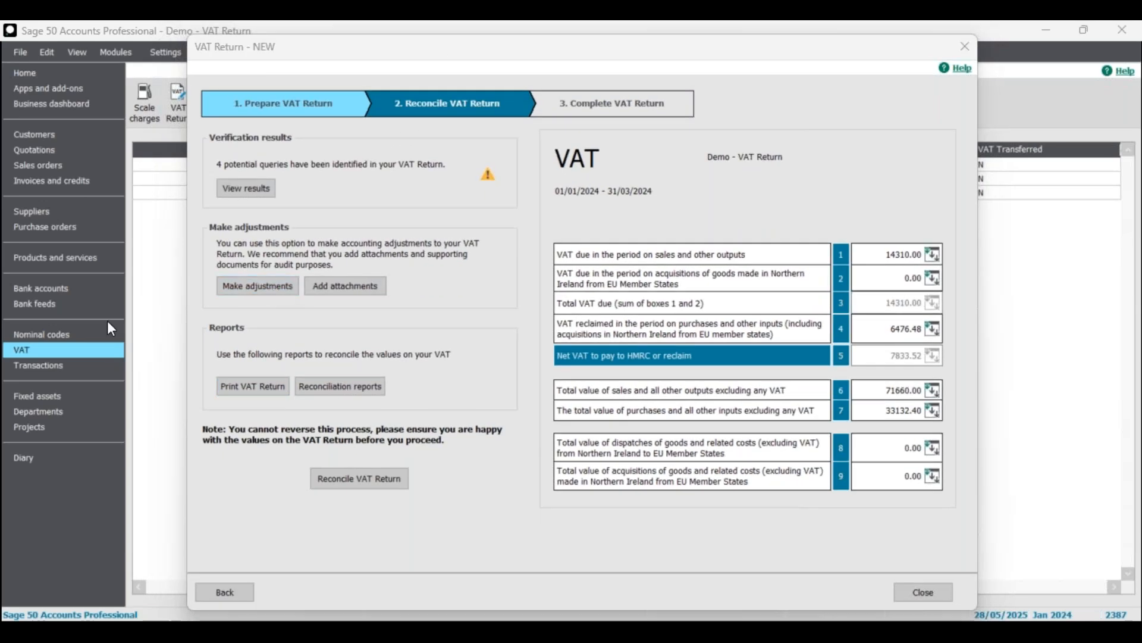
click(258, 285)
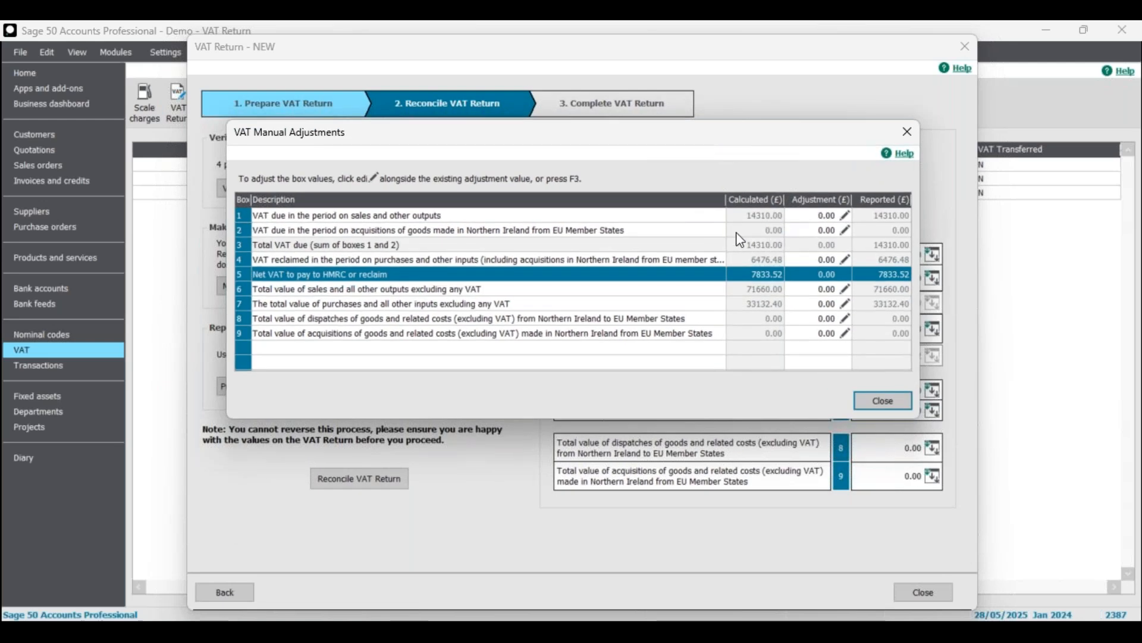
click(813, 221)
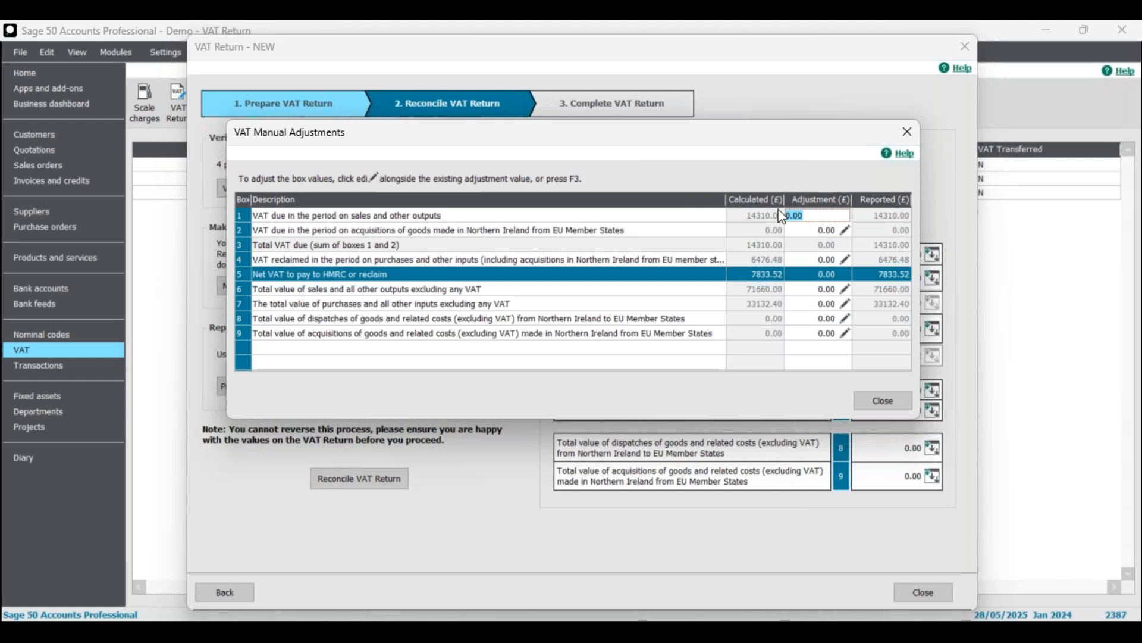
click(884, 400)
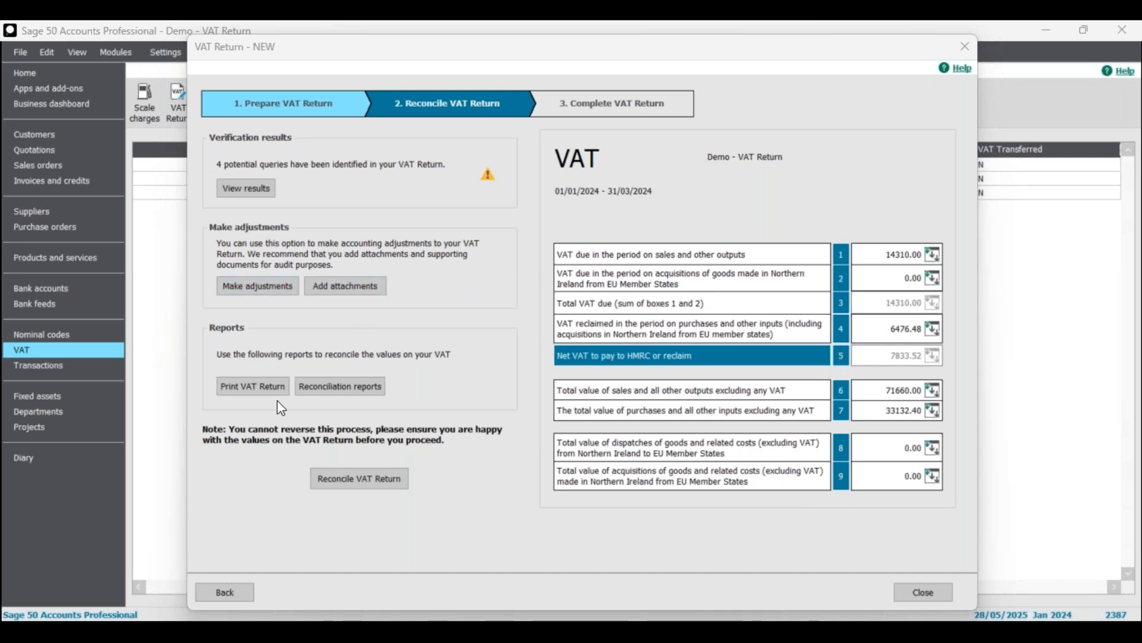
- Browse the reconciliation reports under Standard VAT and Transaction analysis, including the Bank and Customers groups, and return to the VAT Return
click(354, 394)
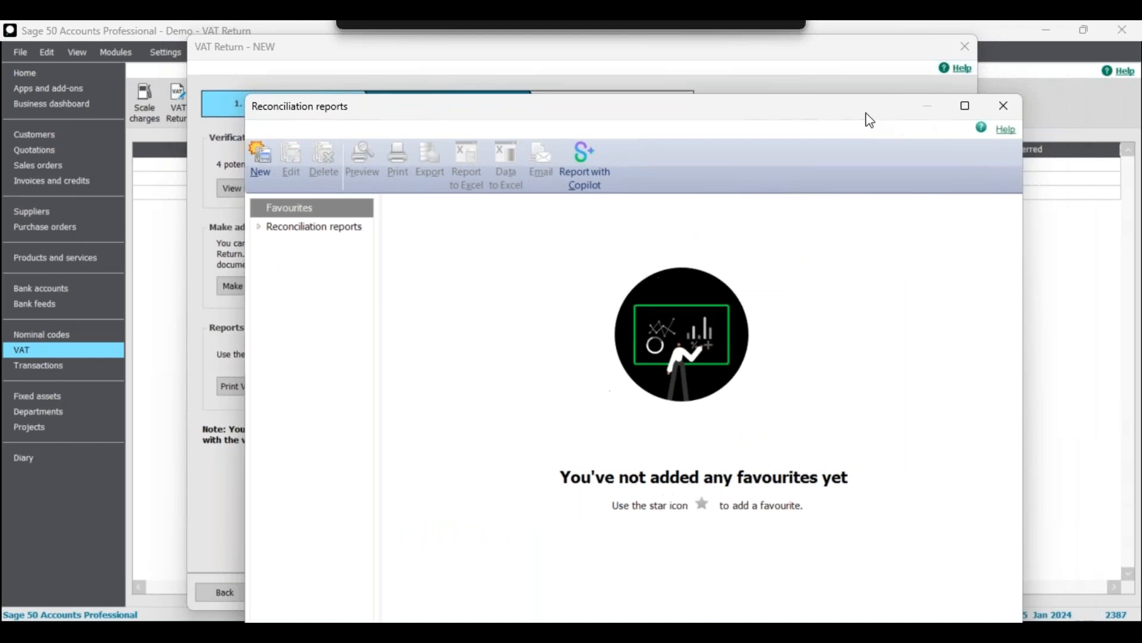
click(252, 227)
click(294, 252)
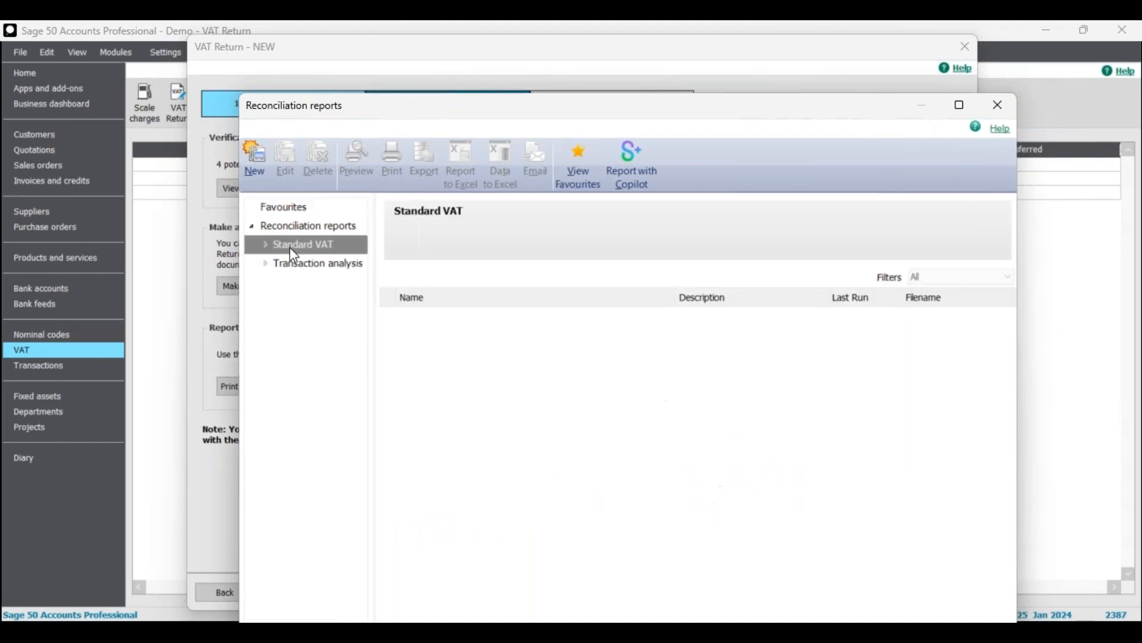
click(266, 245)
click(294, 264)
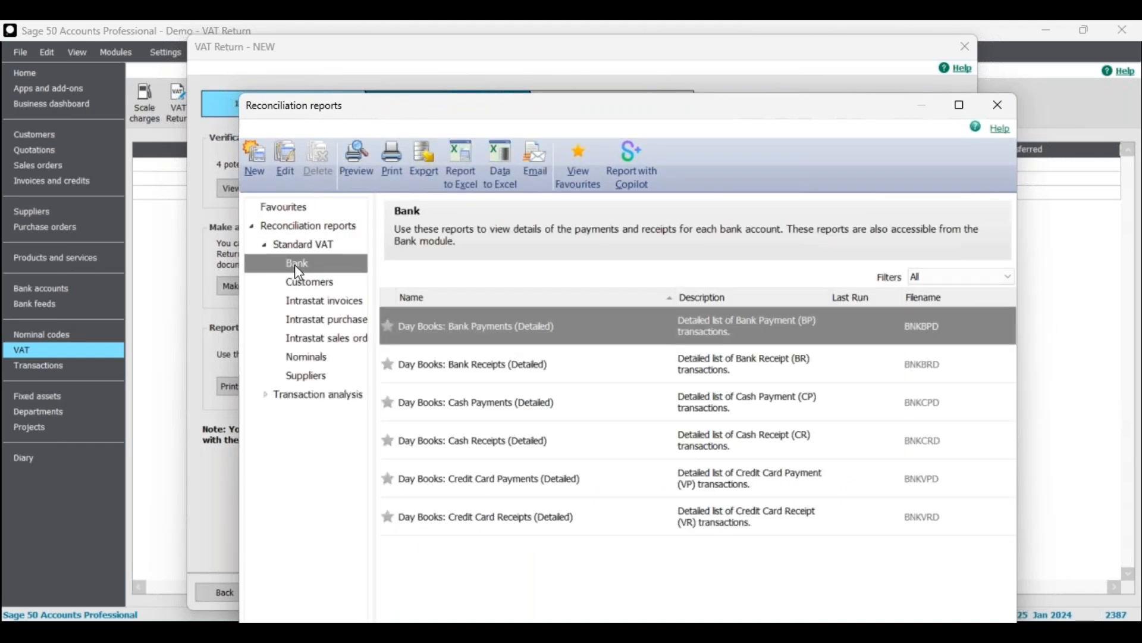
click(265, 395)
click(298, 417)
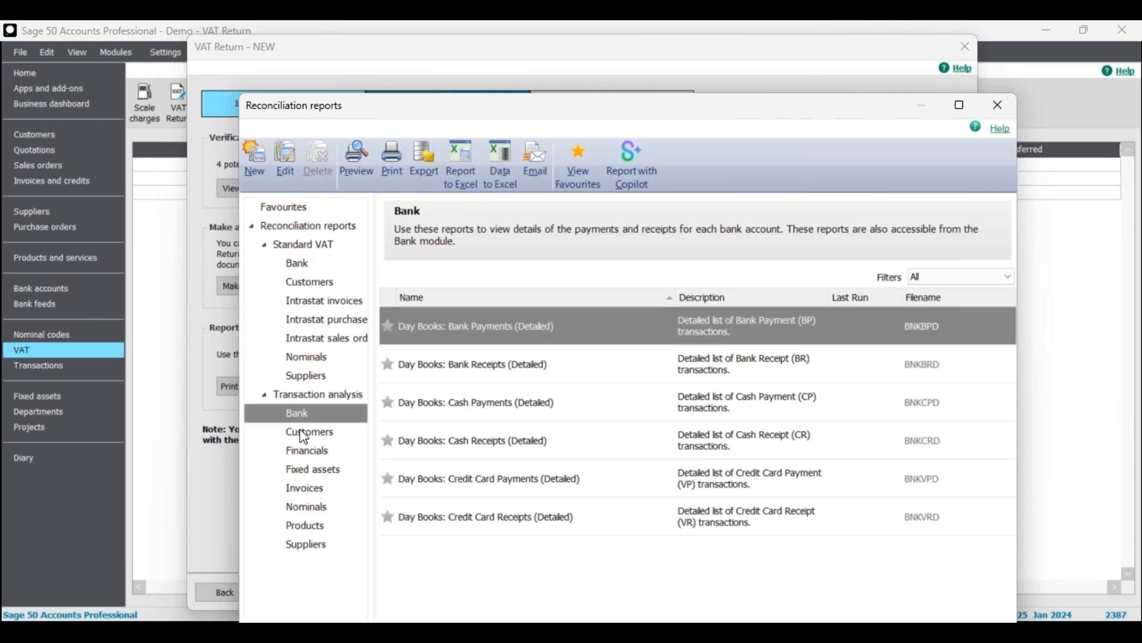
click(310, 432)
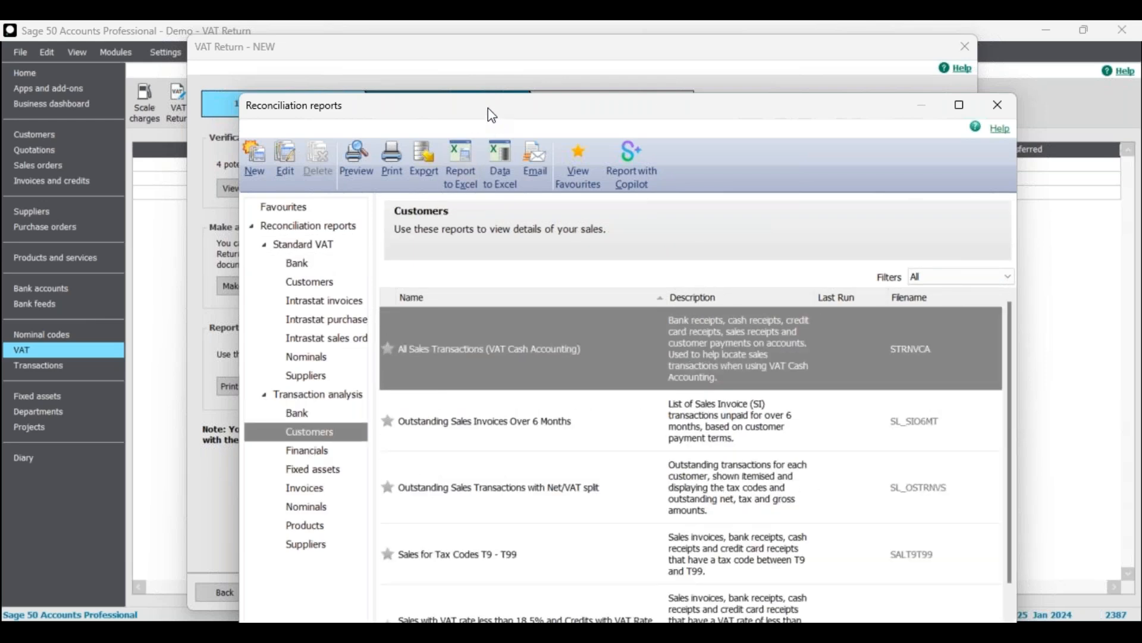
drag(493, 115, 413, 65)
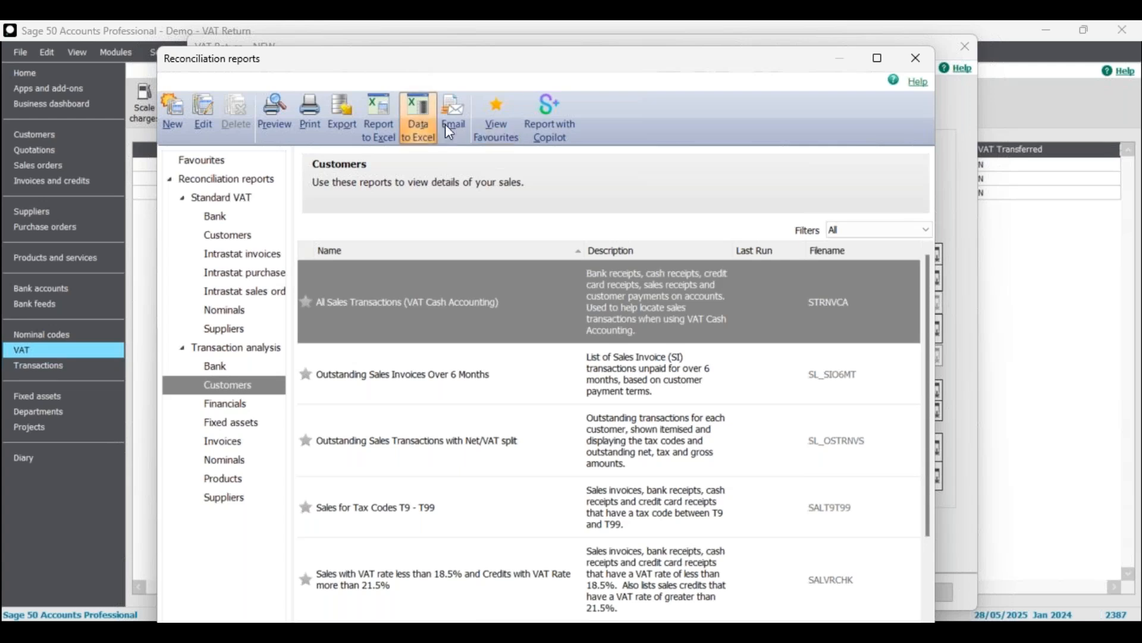
drag(582, 65, 570, 76)
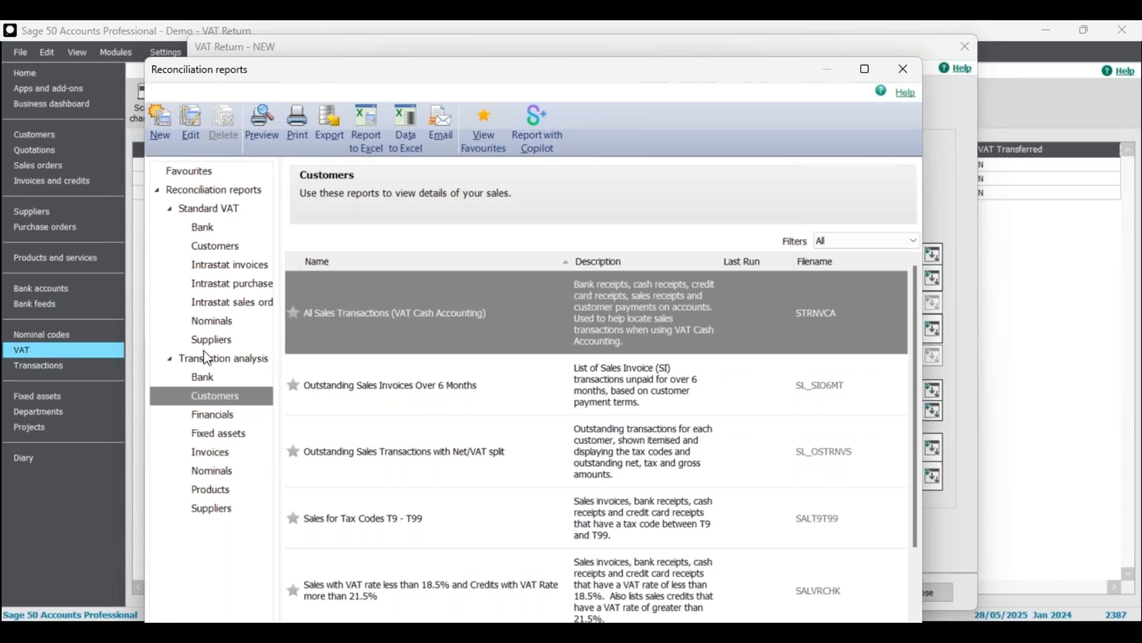
click(900, 75)
drag(552, 57, 538, 54)
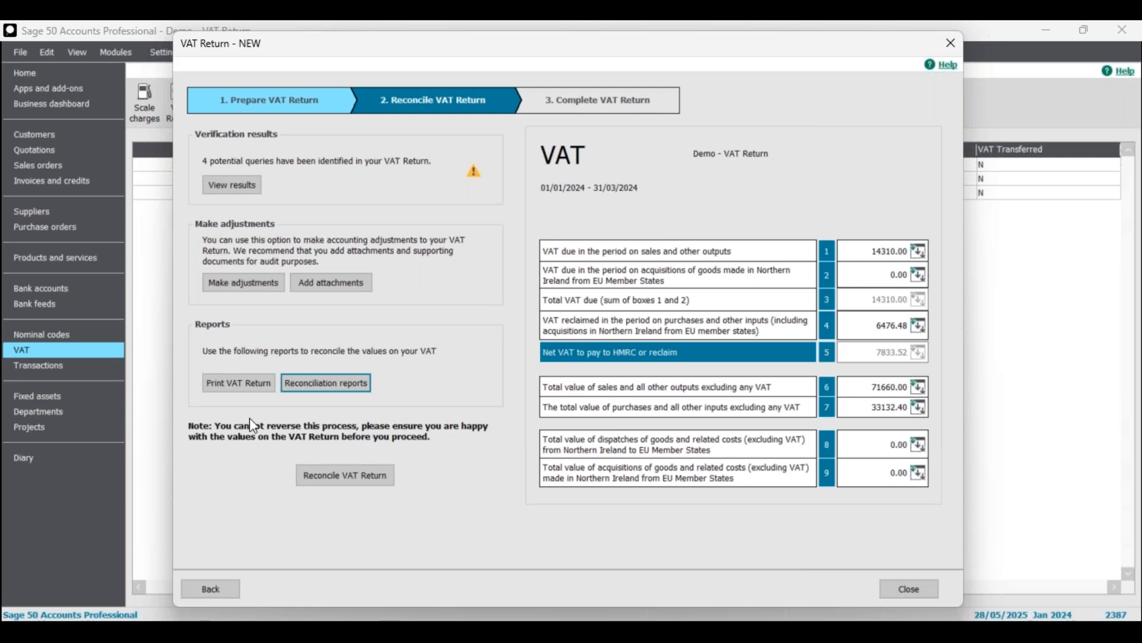
- Examine the box 4 breakdown of VAT reclaimed, checking the T1 and T5 invoice amounts, and close it
click(917, 329)
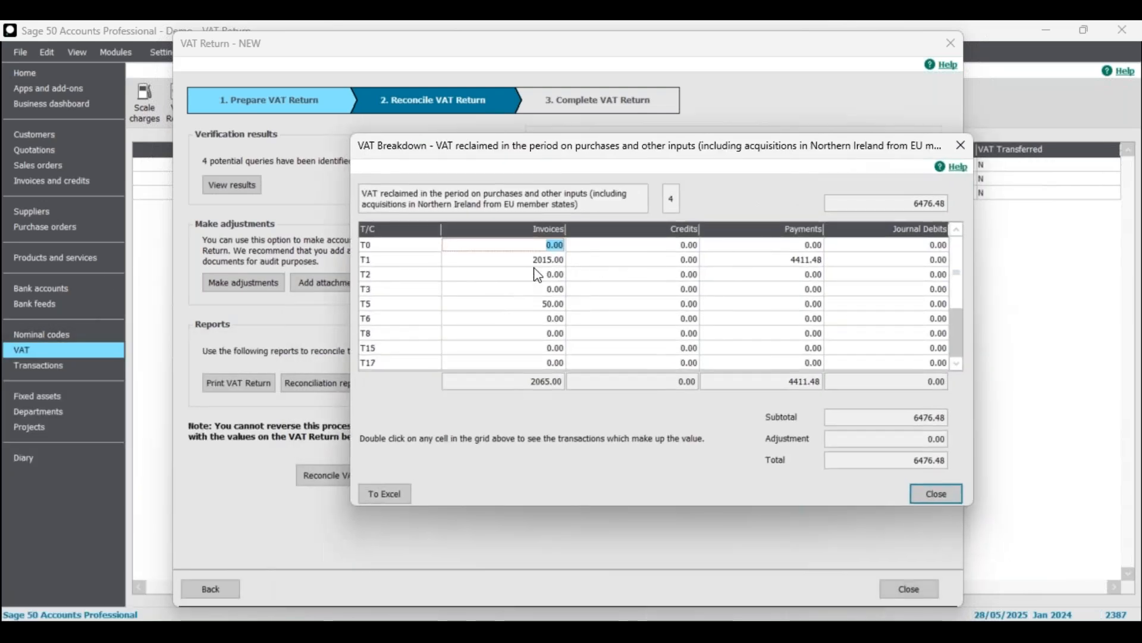
click(538, 265)
click(554, 304)
click(923, 492)
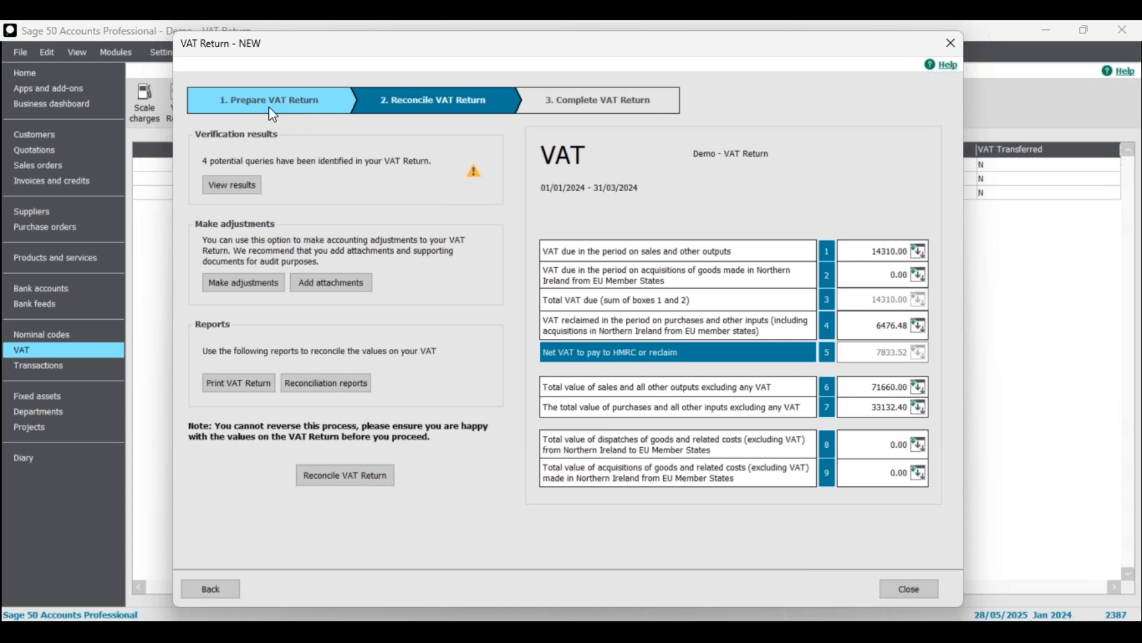
- Reconcile the VAT Return for 01/01/2024 to 31/03/2024 and agree to flag its transactions as VAT reconciled
click(355, 482)
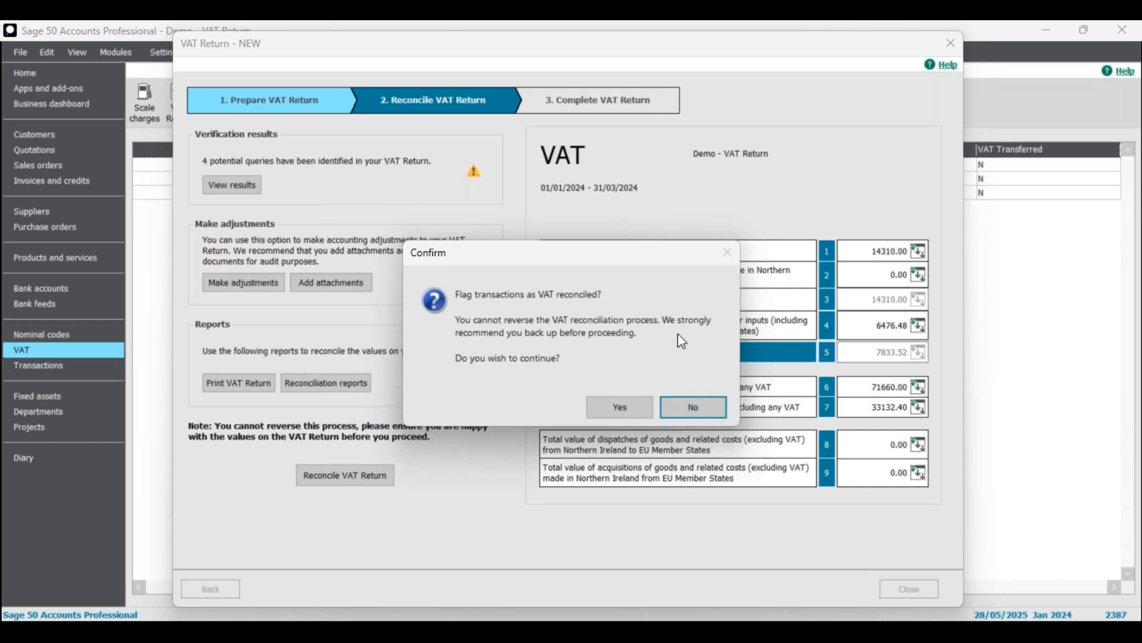
click(633, 412)
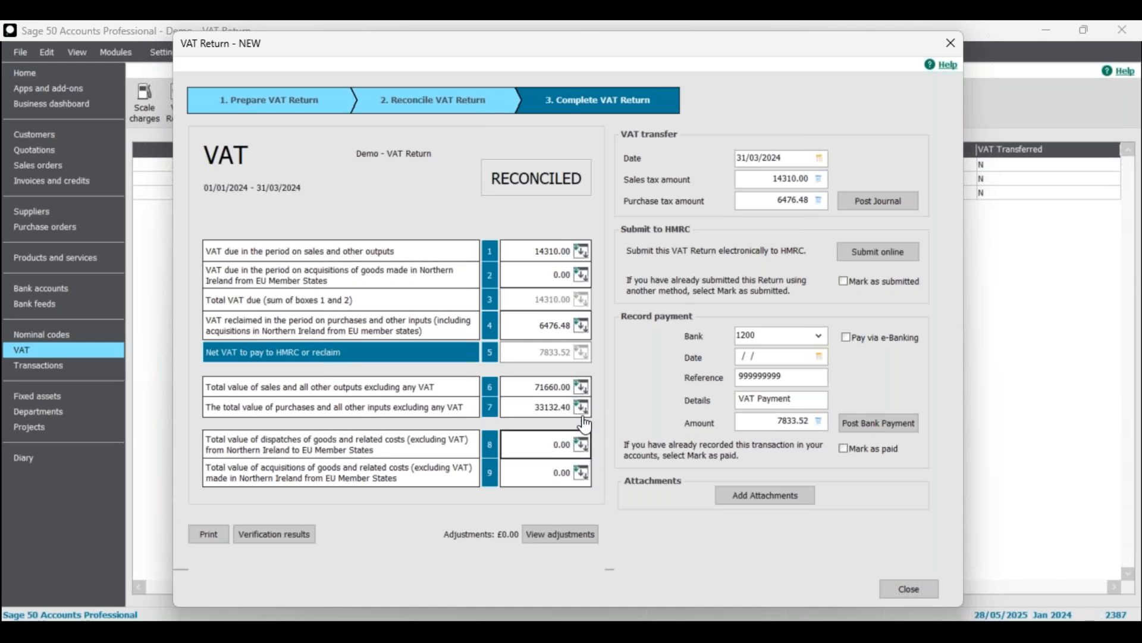
- Look over the verification results summary of the reconciled return, and close the VAT Return to get back to the returns list
click(283, 539)
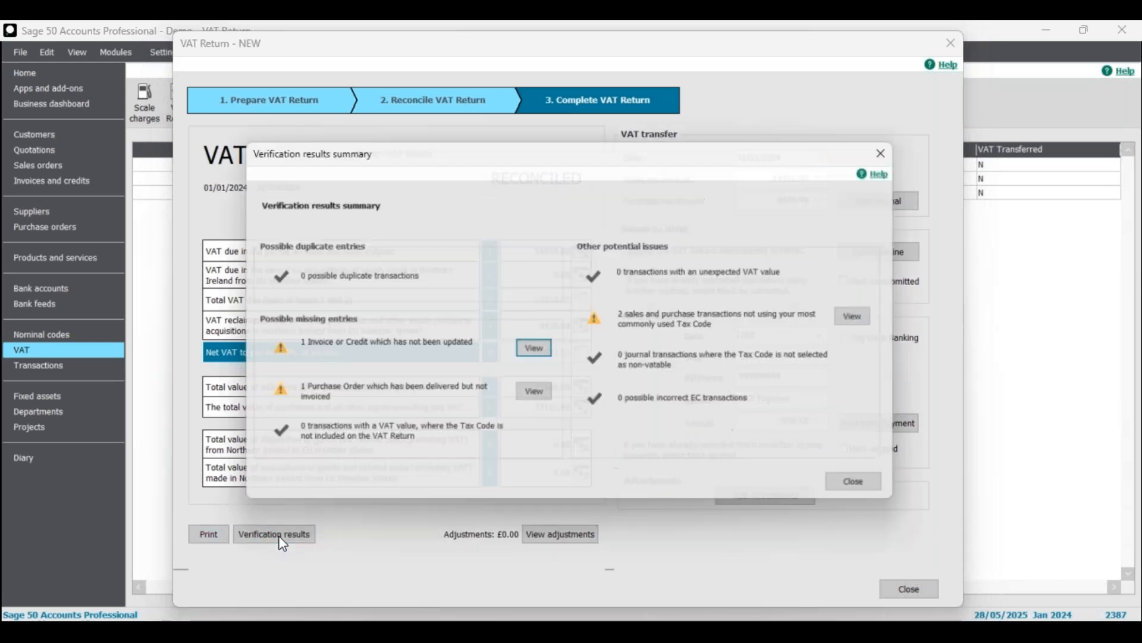
click(876, 488)
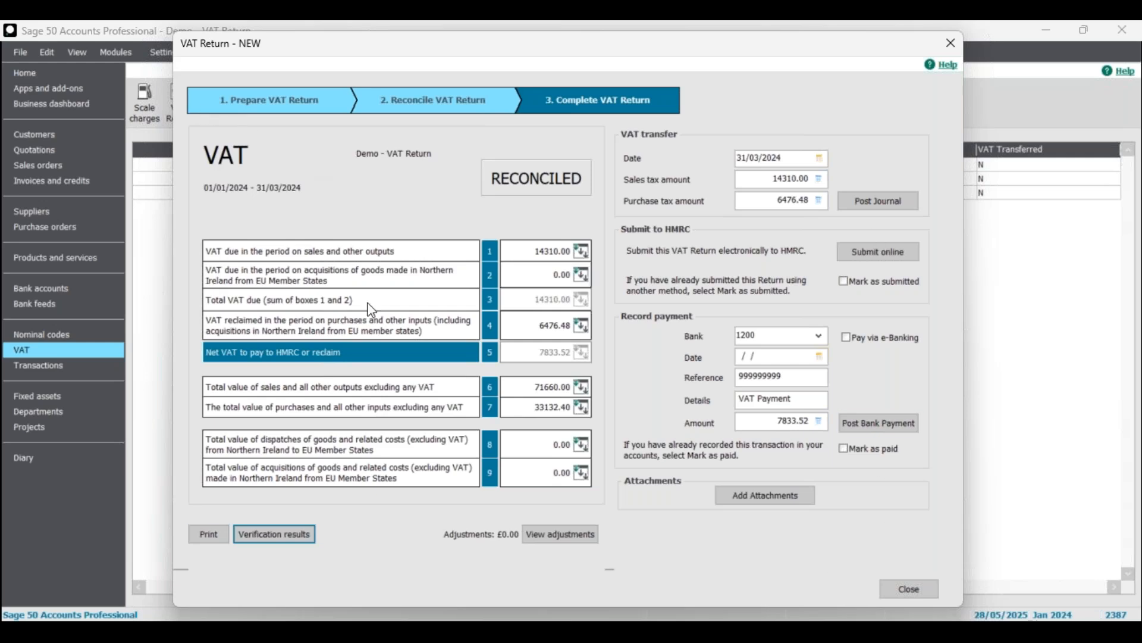
click(922, 591)
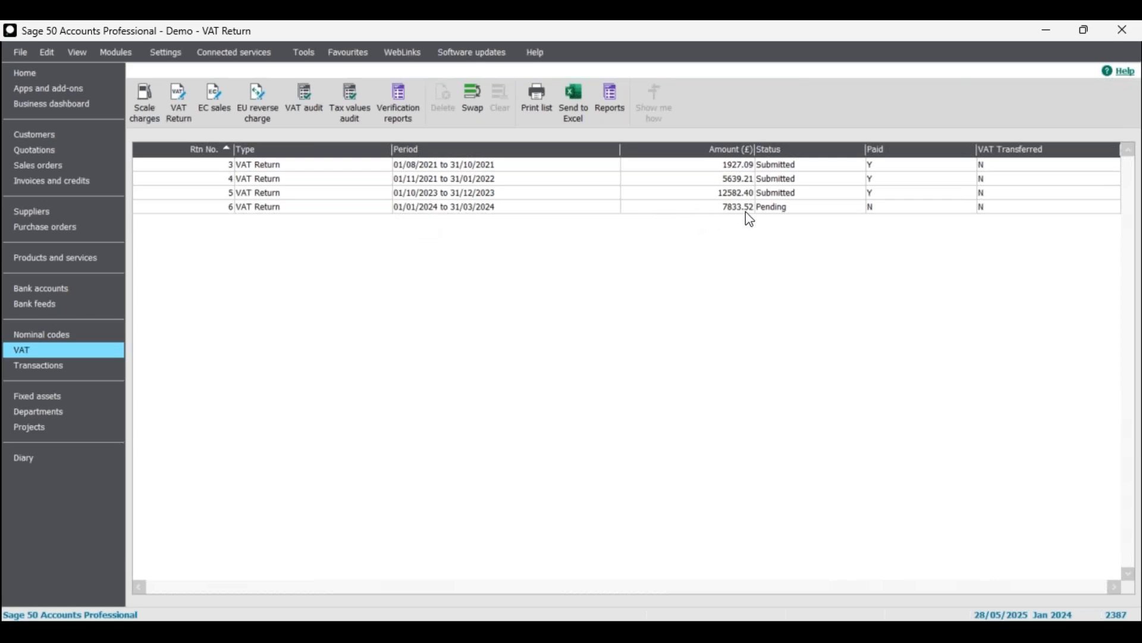
- Compare the pending 01/01/2024 to 31/03/2024 VAT Return with the submitted 01/10/2023 to 31/12/2023 one, closing each, and reselect the pending return
click(781, 210)
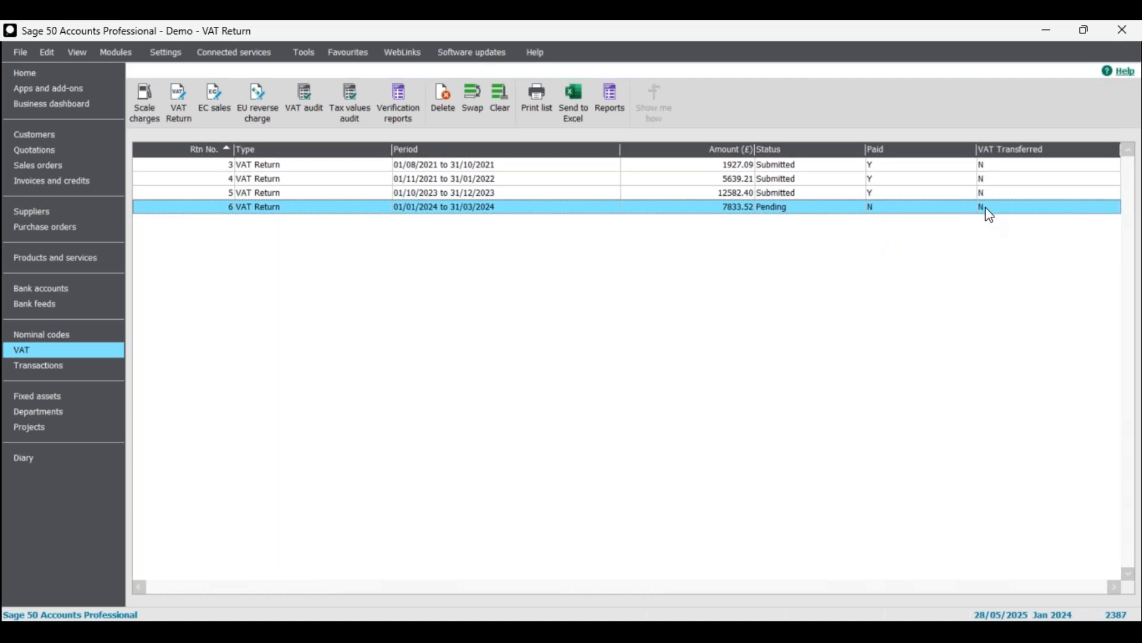
double_click(483, 208)
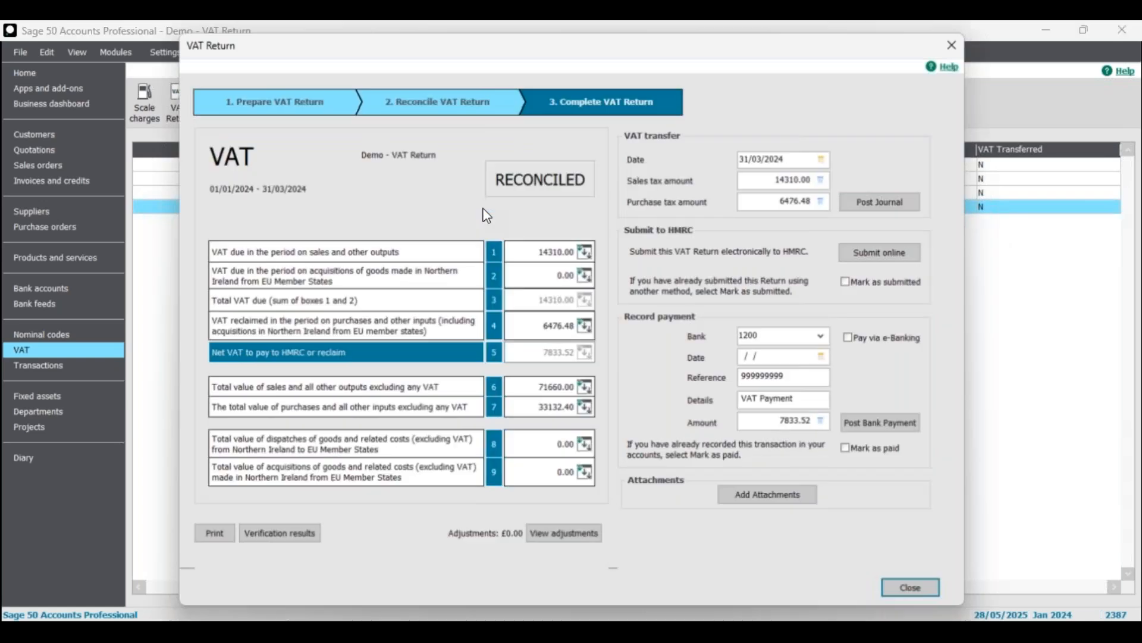
click(919, 589)
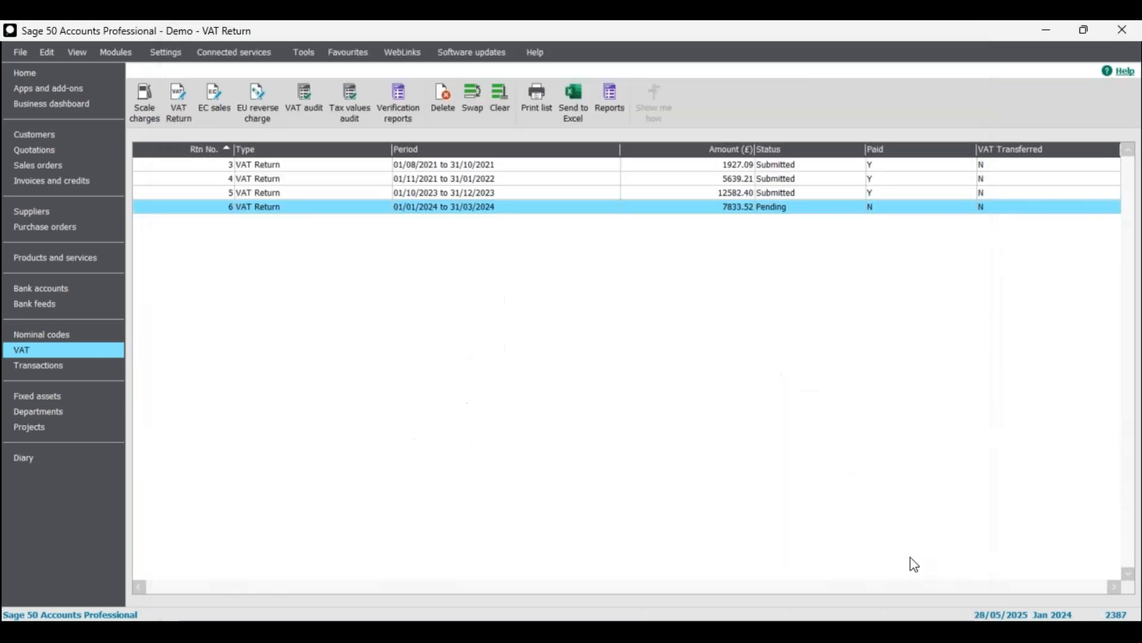
double_click(509, 194)
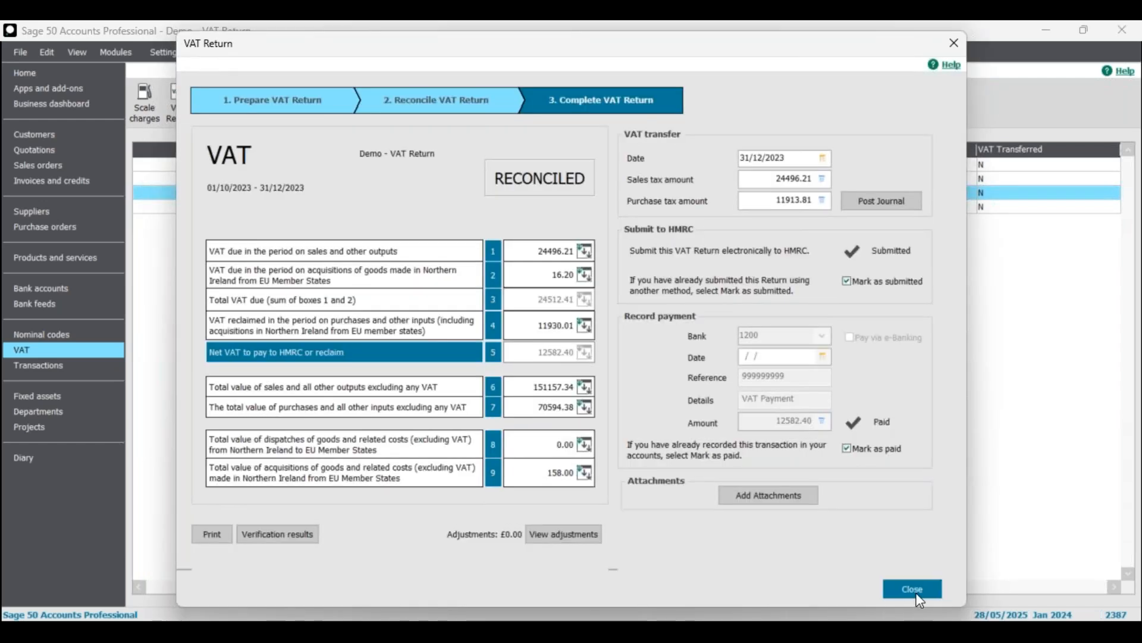
click(913, 589)
ctrl+click(473, 208)
click(473, 208)
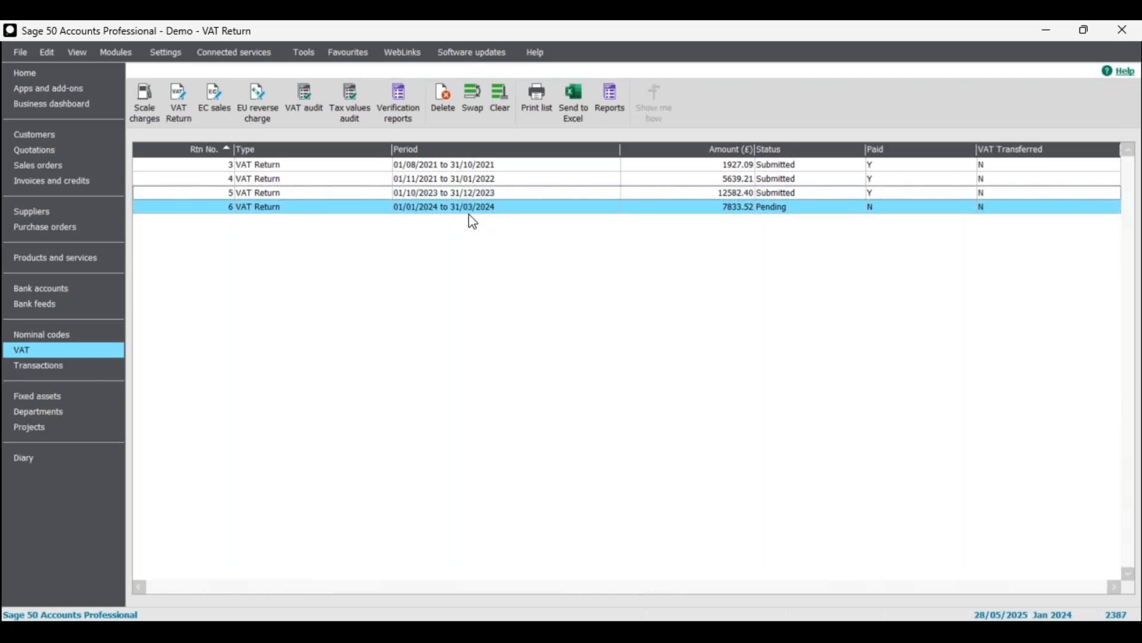
- Open the transactions list and widen its VAT column next to the VAT return number and VAT reconciled date
click(60, 74)
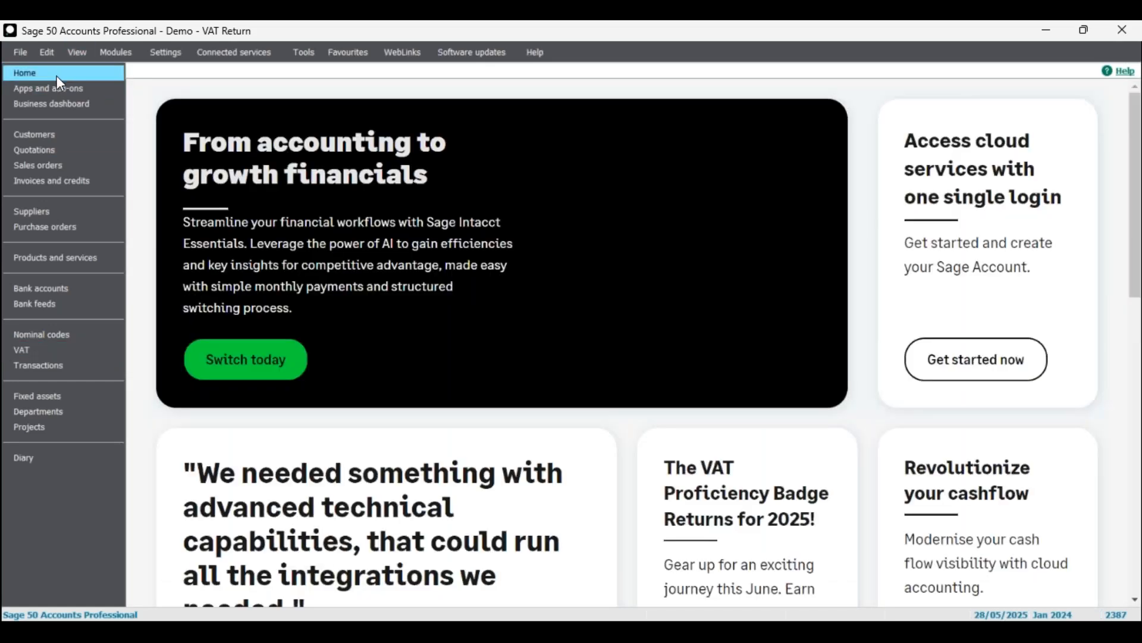
click(46, 368)
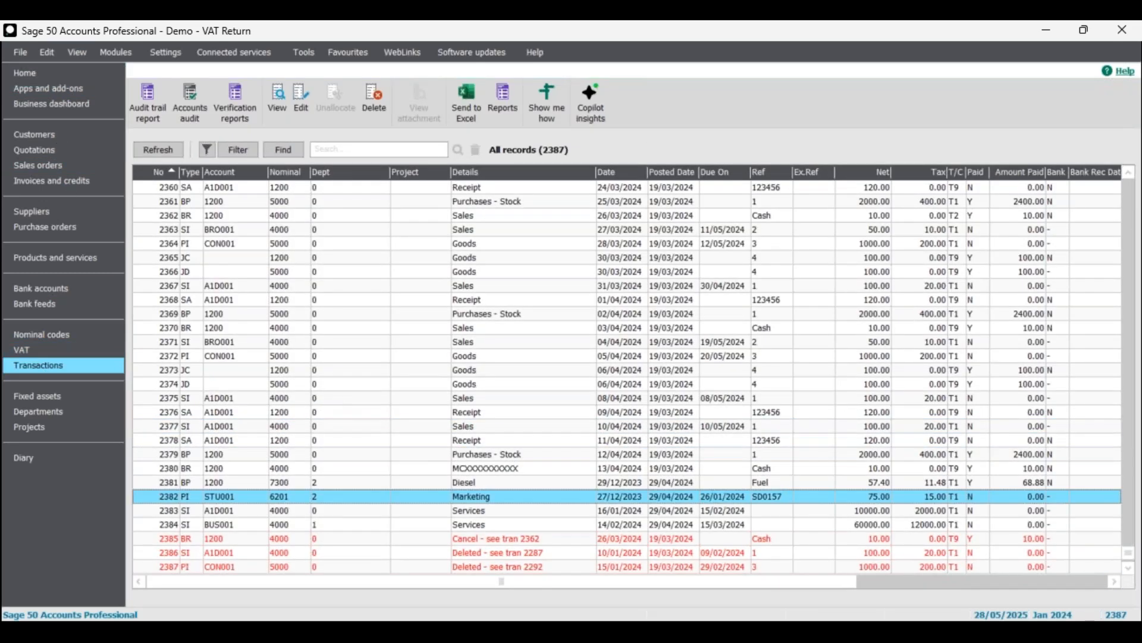
drag(858, 585, 1109, 587)
key(Down)
key(Down)
key(Down)
key(Down)
key(Up)
key(Up)
key(Up)
key(Up)
key(Up)
key(Up)
key(Up)
key(Up)
key(Up)
key(Up)
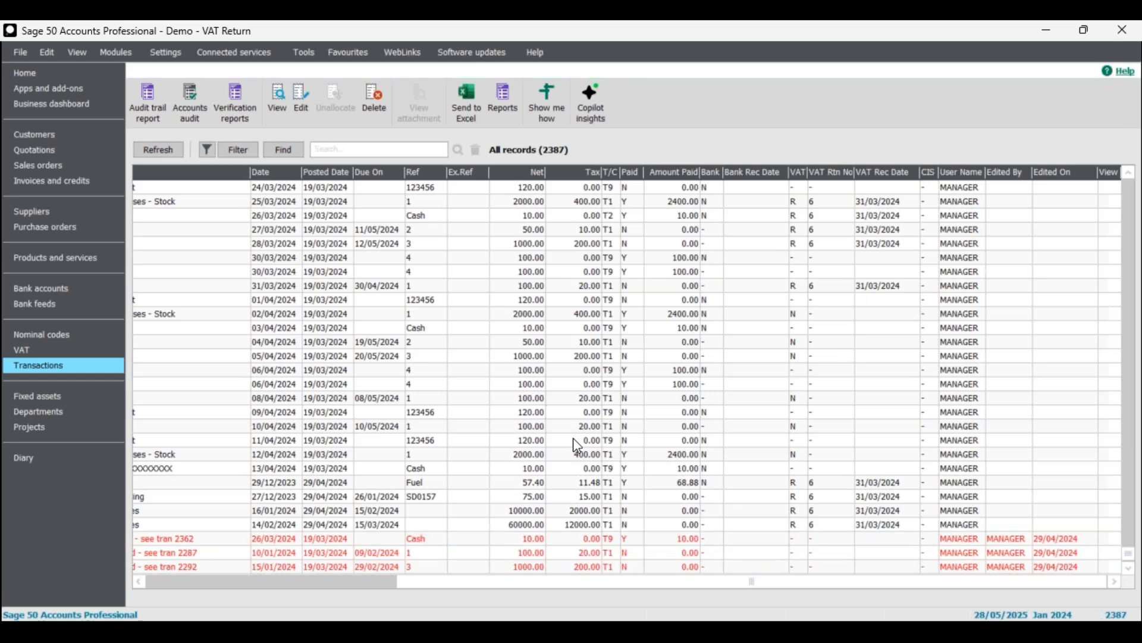
click(798, 188)
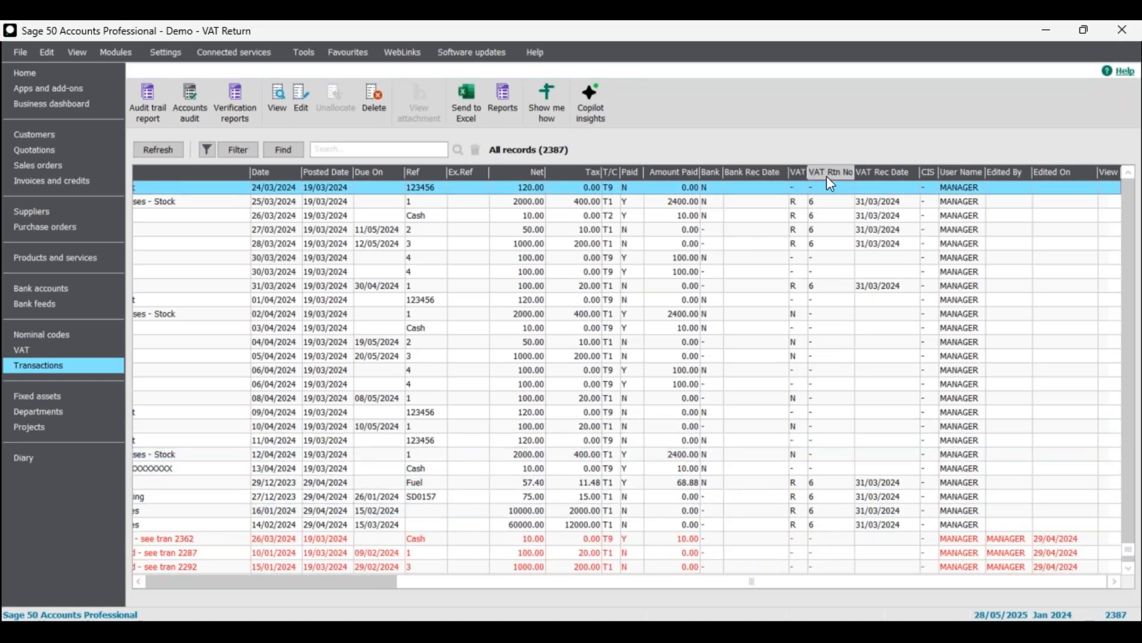
drag(808, 173, 854, 176)
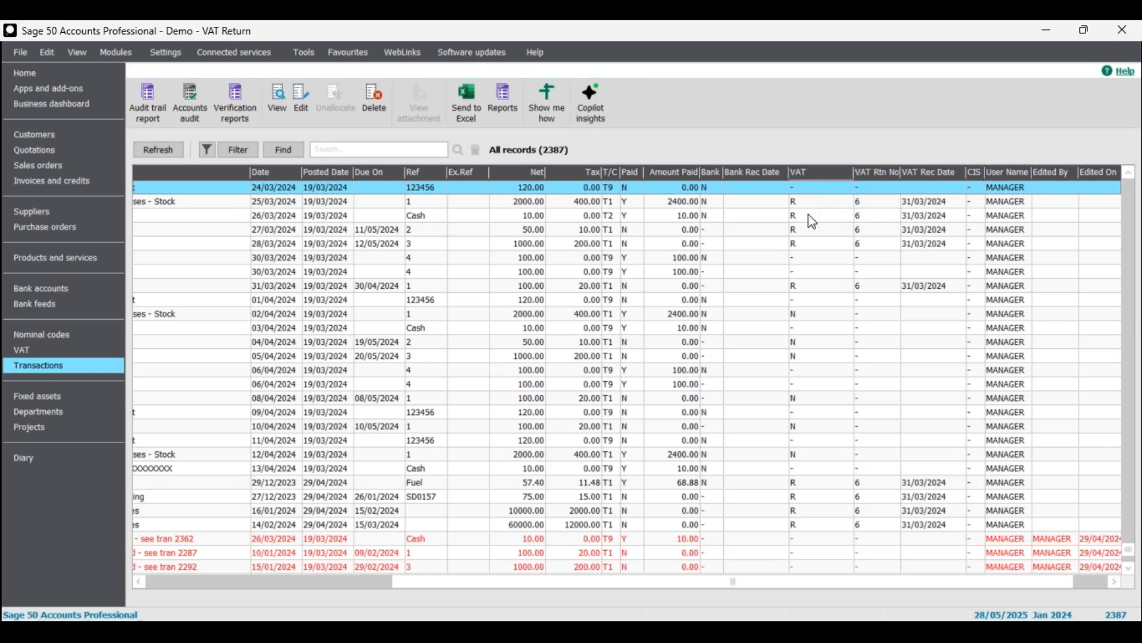
- Examine the VAT flags, return numbers and reconciled dates of March, April and December transactions, including Diesel and Marketing, and go back to the home page
click(798, 202)
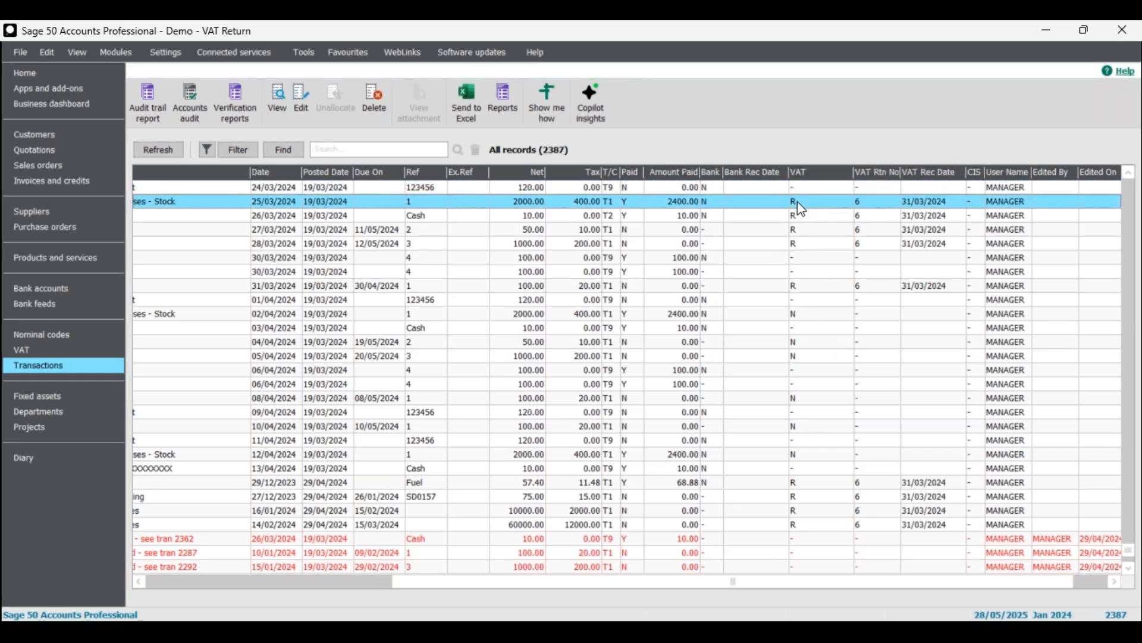
click(801, 301)
click(804, 314)
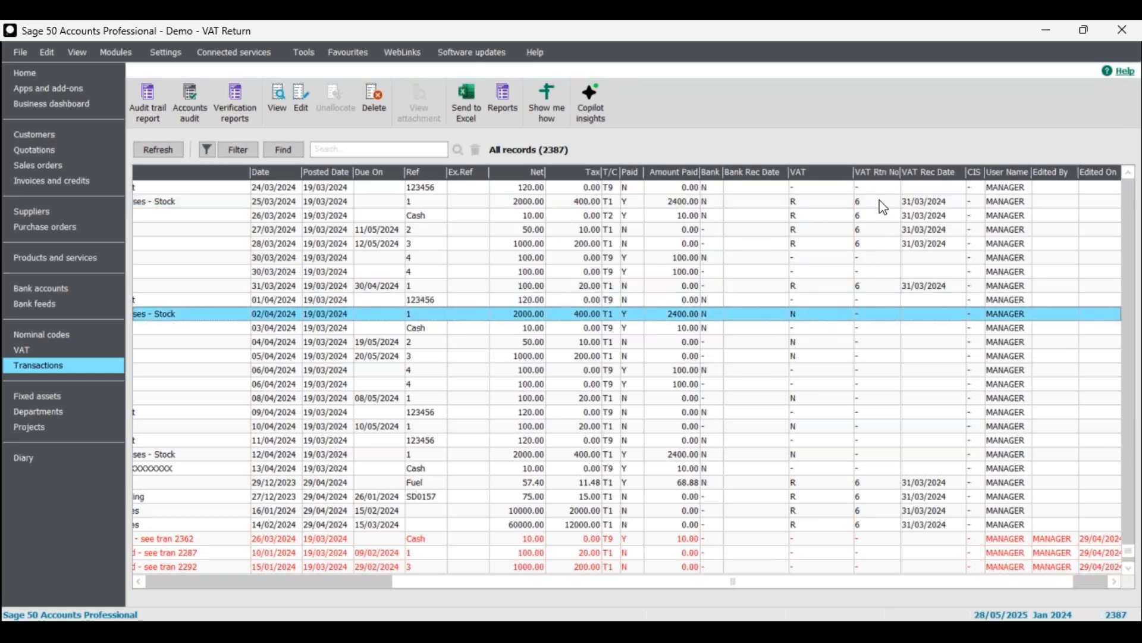
click(864, 203)
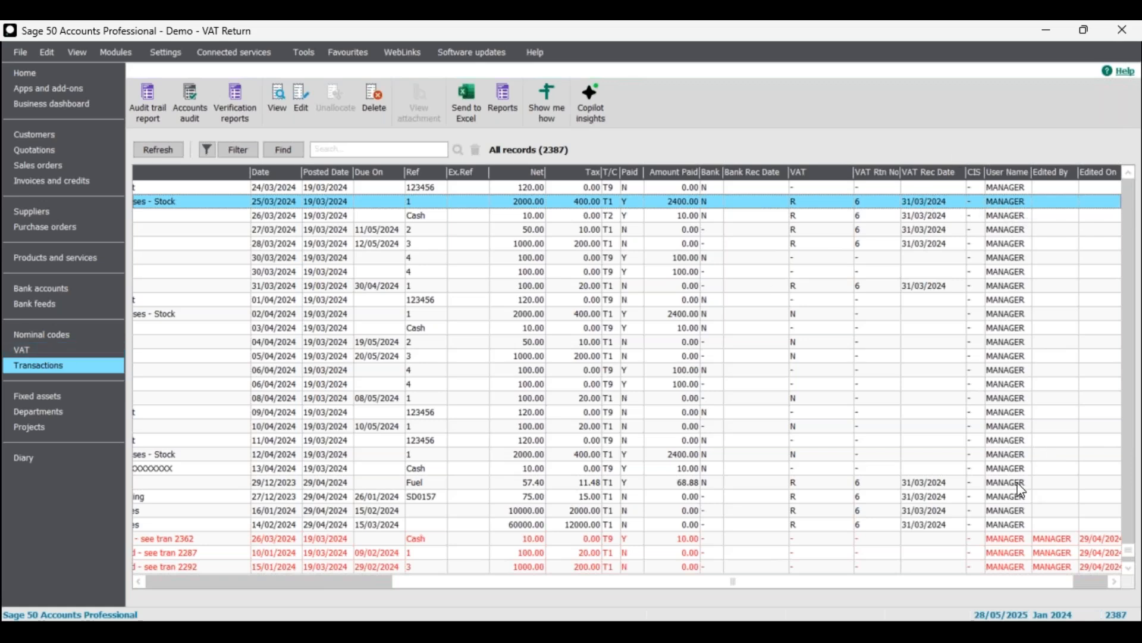
click(938, 484)
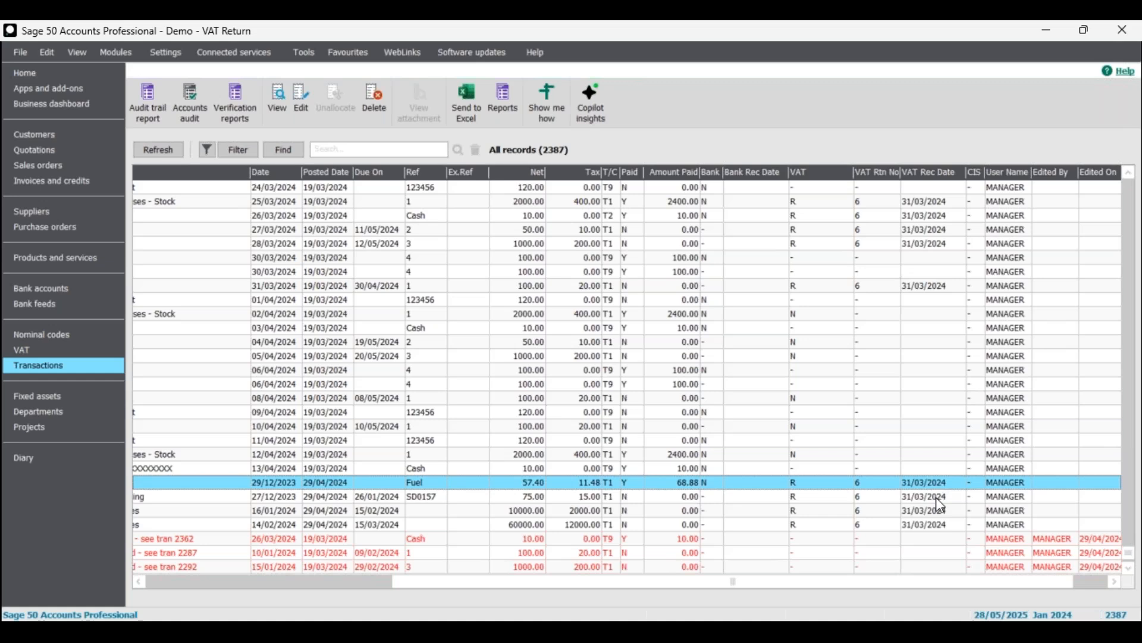
click(936, 497)
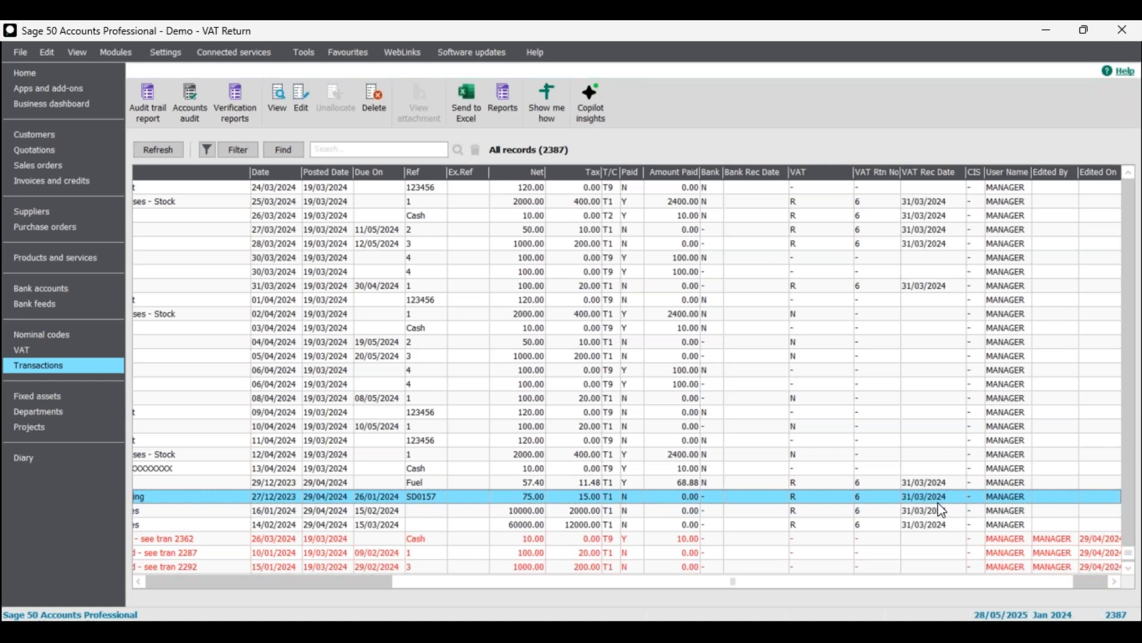
drag(995, 582, 625, 507)
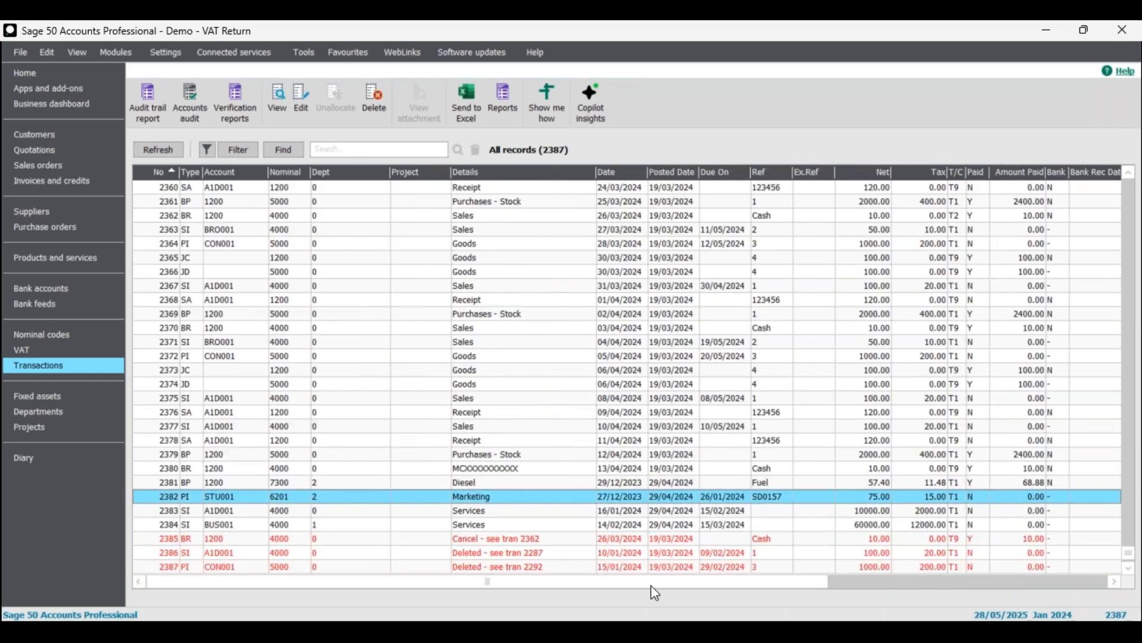
drag(710, 584, 673, 563)
click(47, 73)
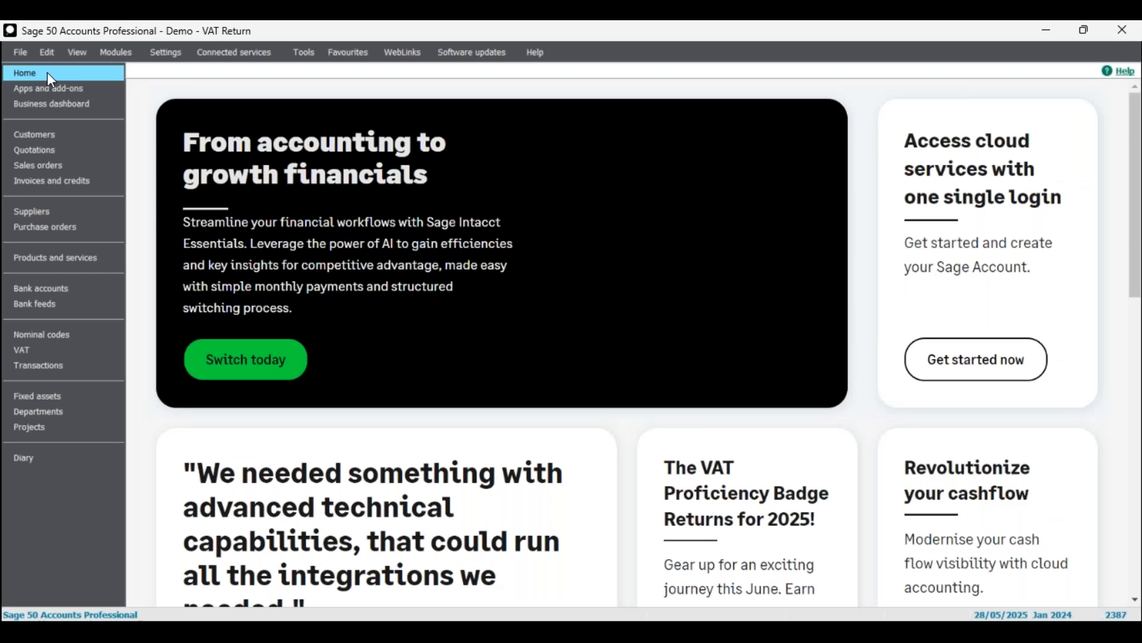
click(316, 57)
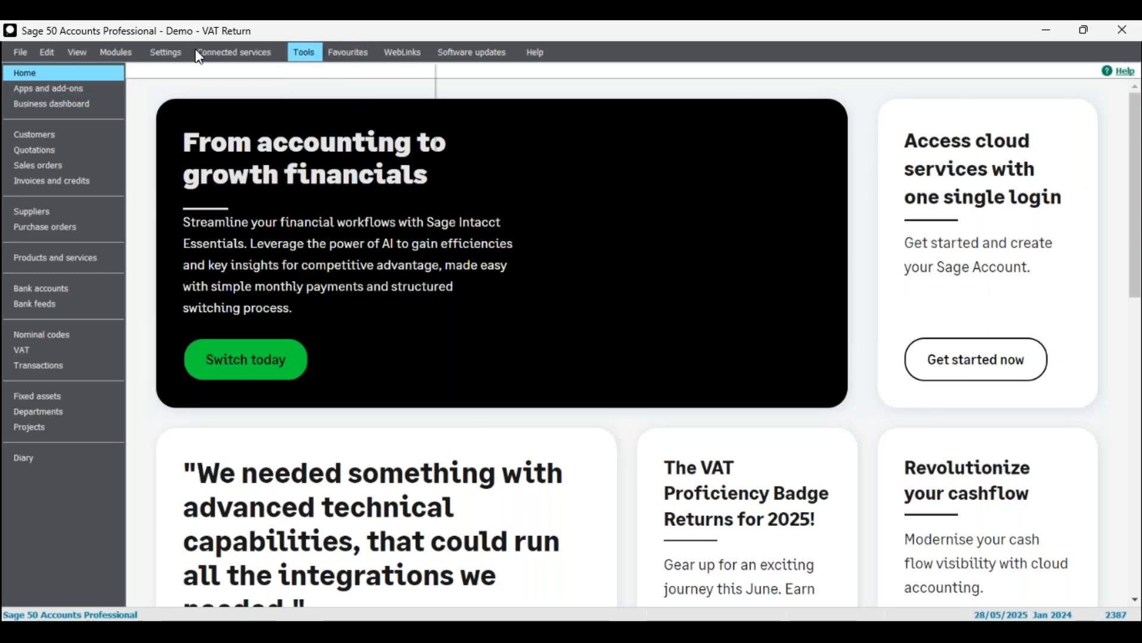
click(351, 209)
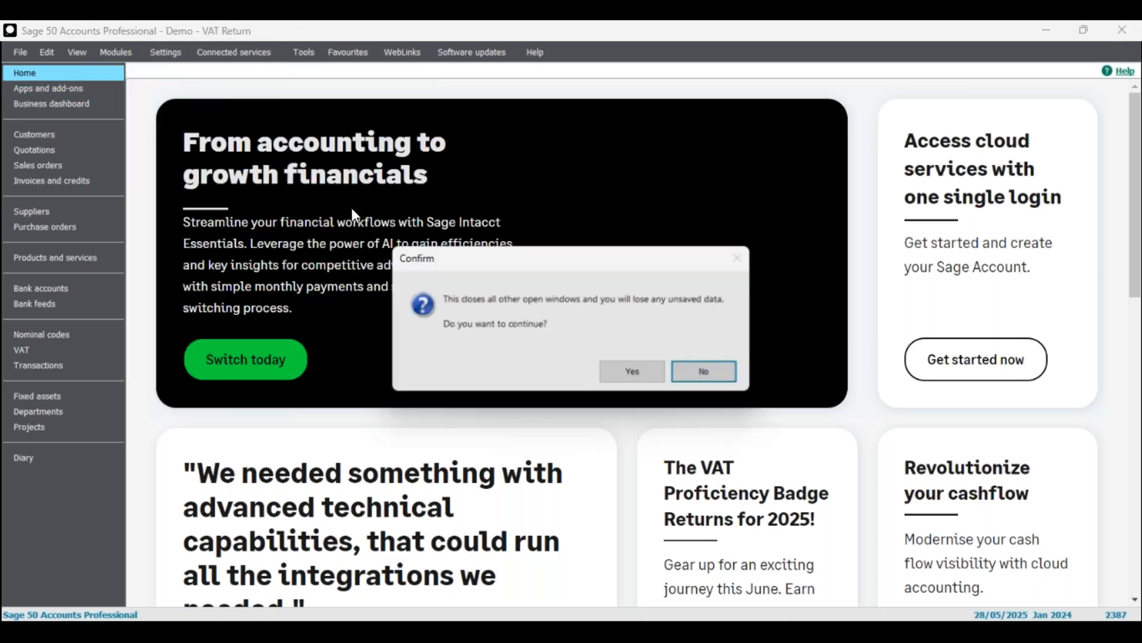
click(653, 375)
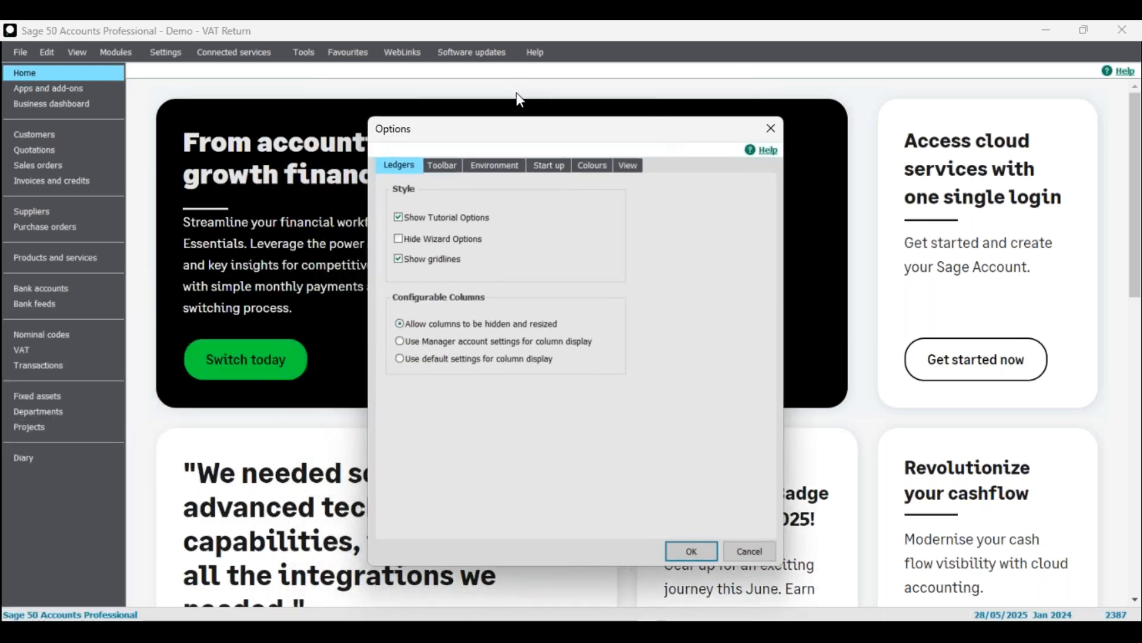
click(598, 173)
click(630, 168)
click(606, 167)
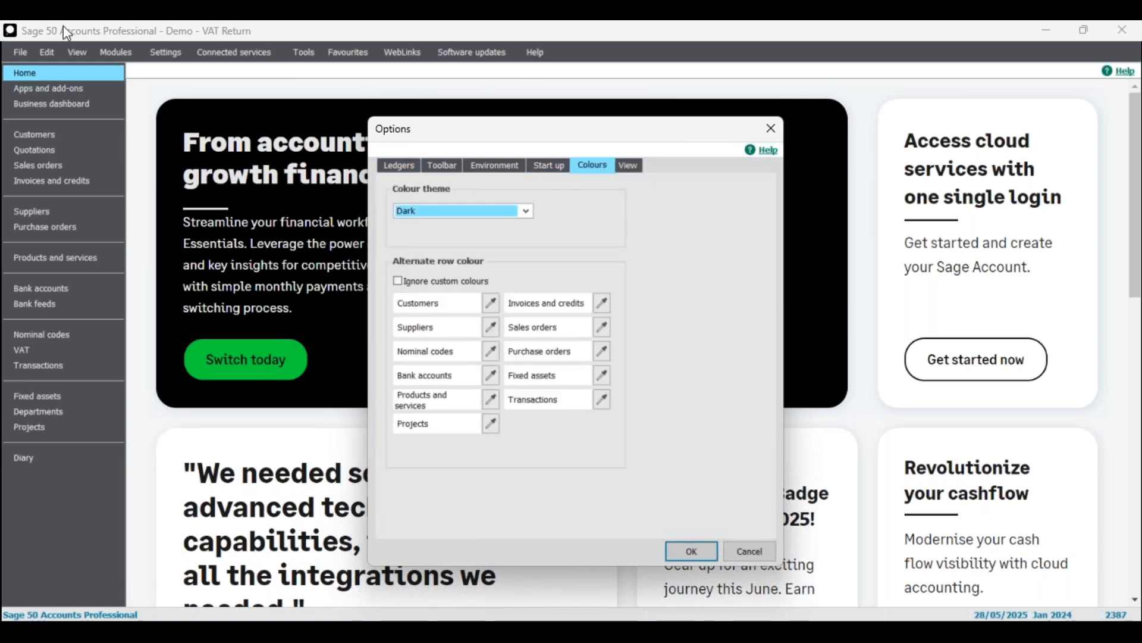
drag(634, 138, 663, 105)
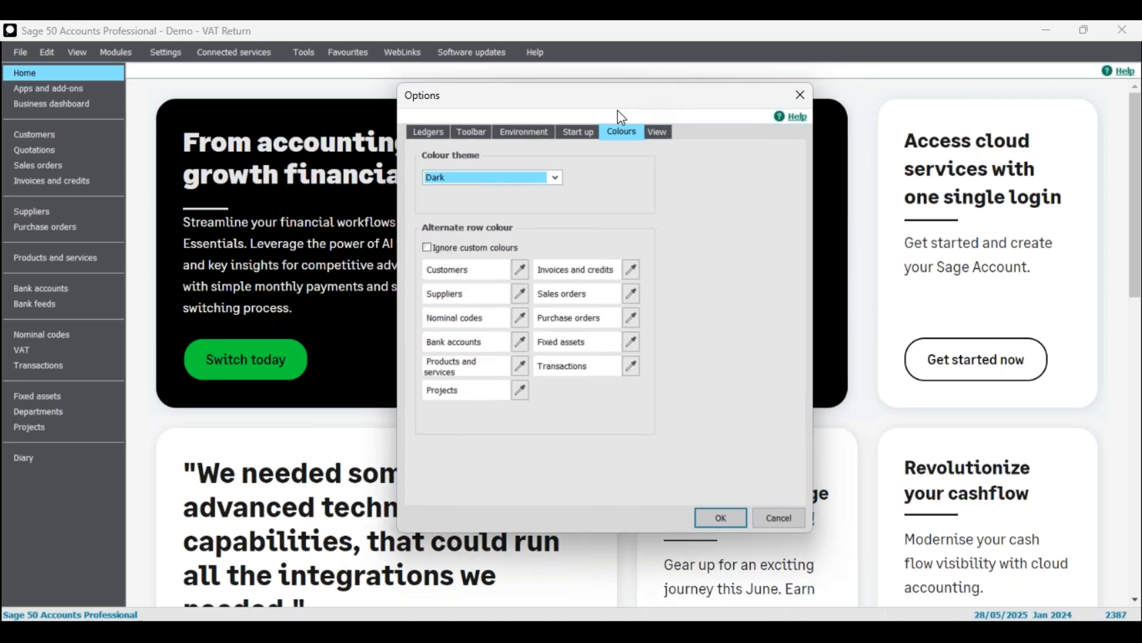
click(784, 515)
- Review the colour themes in the program options, keeping Dark, and set the alternate row colour for Customers to red
click(304, 52)
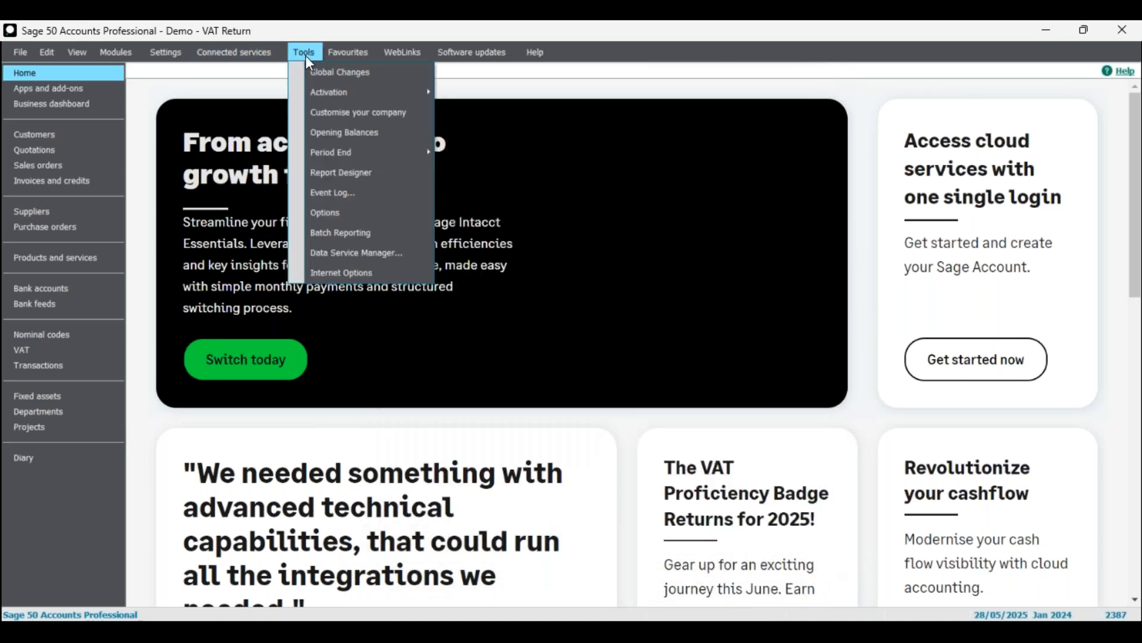
click(344, 213)
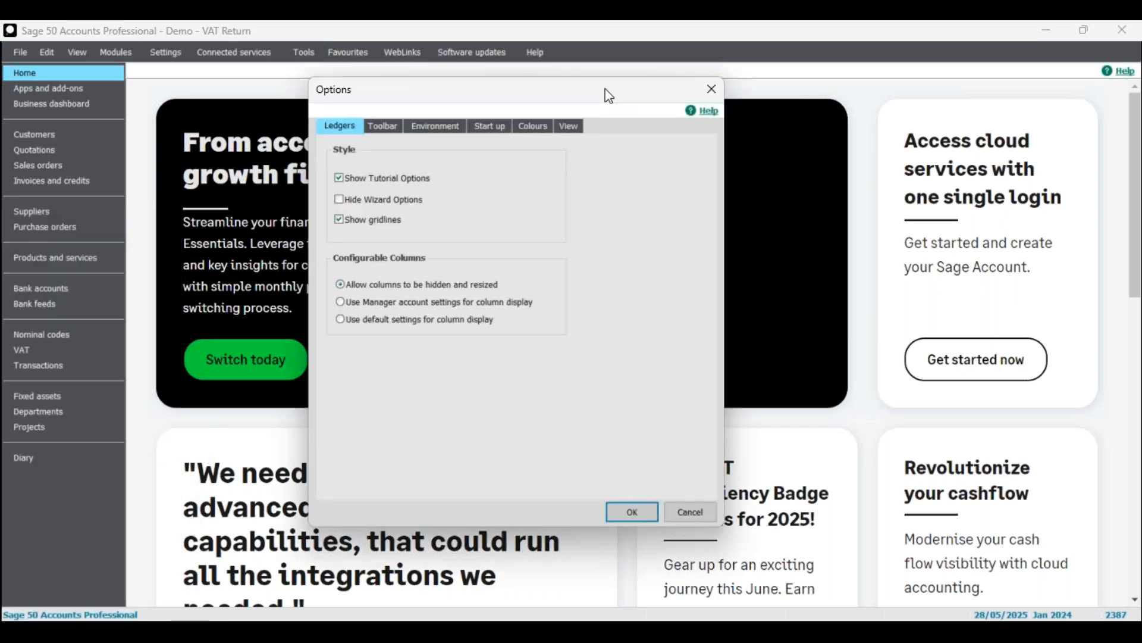
click(538, 156)
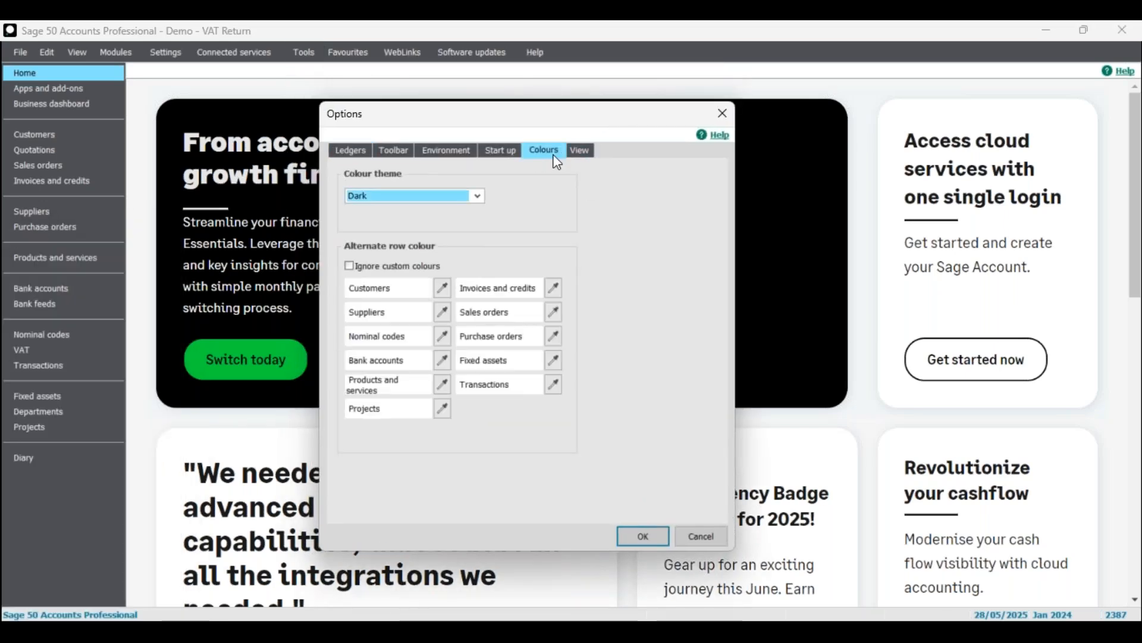
click(477, 197)
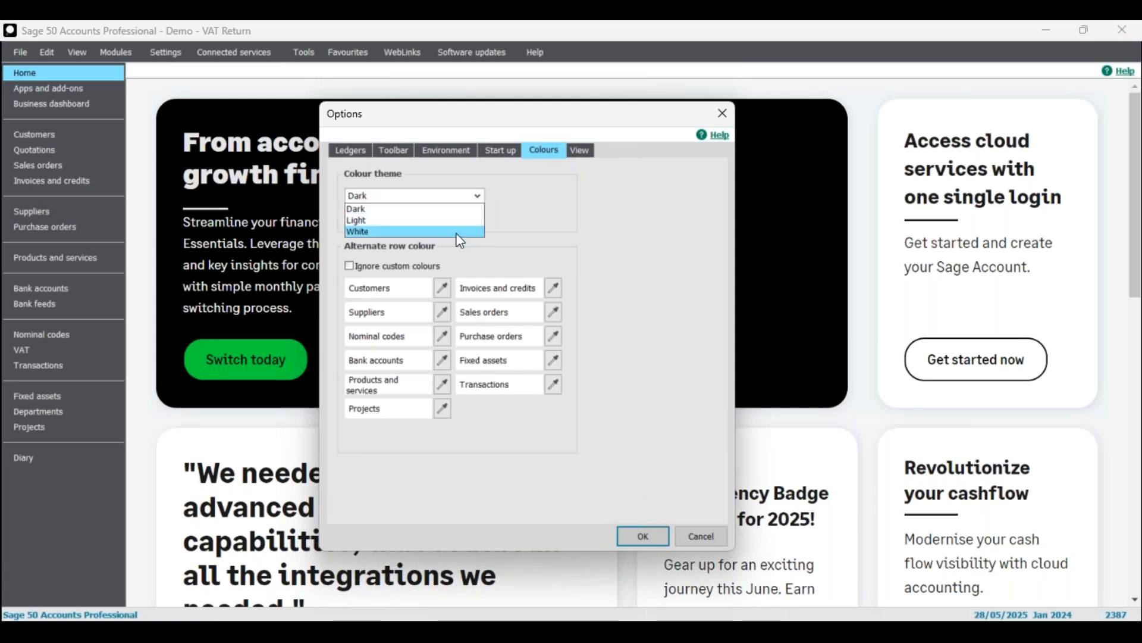
click(565, 216)
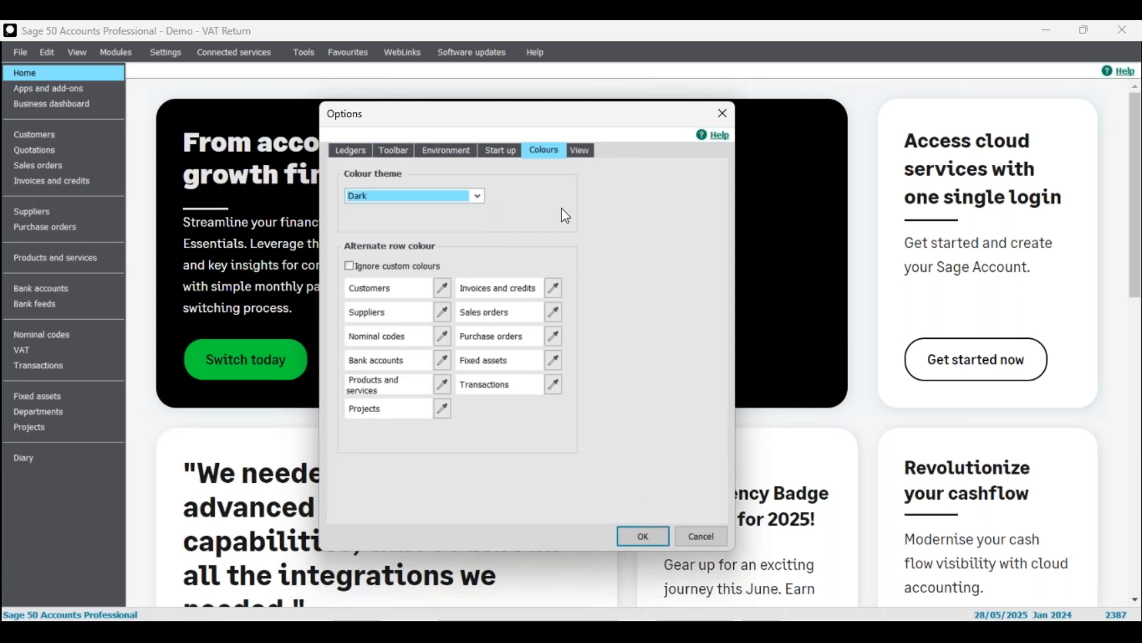
click(443, 289)
click(467, 260)
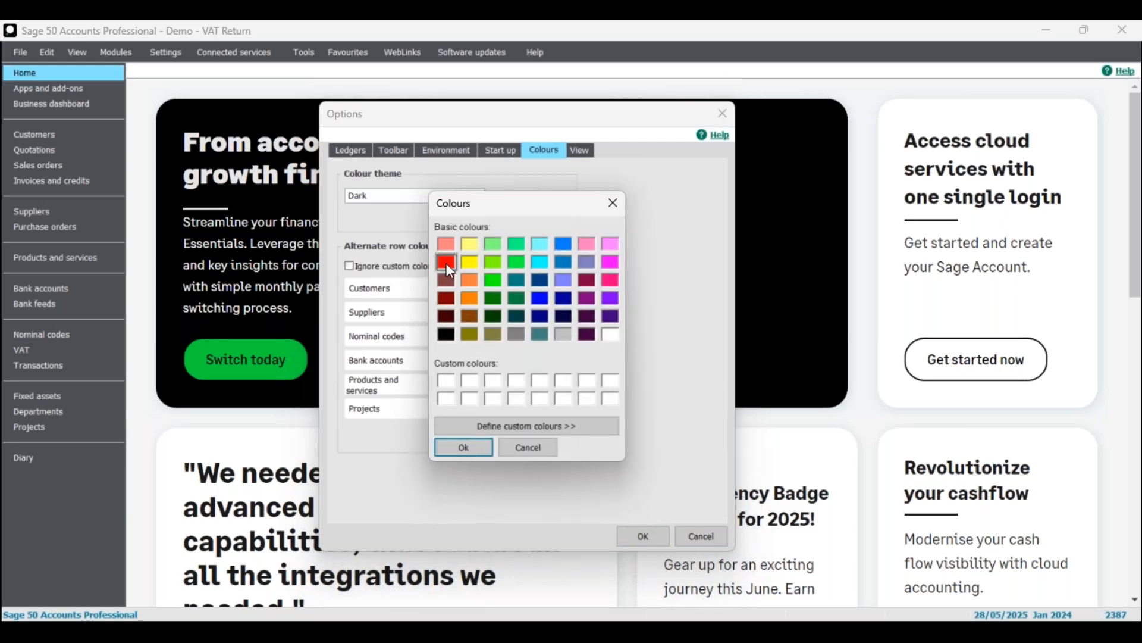
click(462, 447)
- Set the alternate row colour for Suppliers to bright green and save the colour options
click(442, 313)
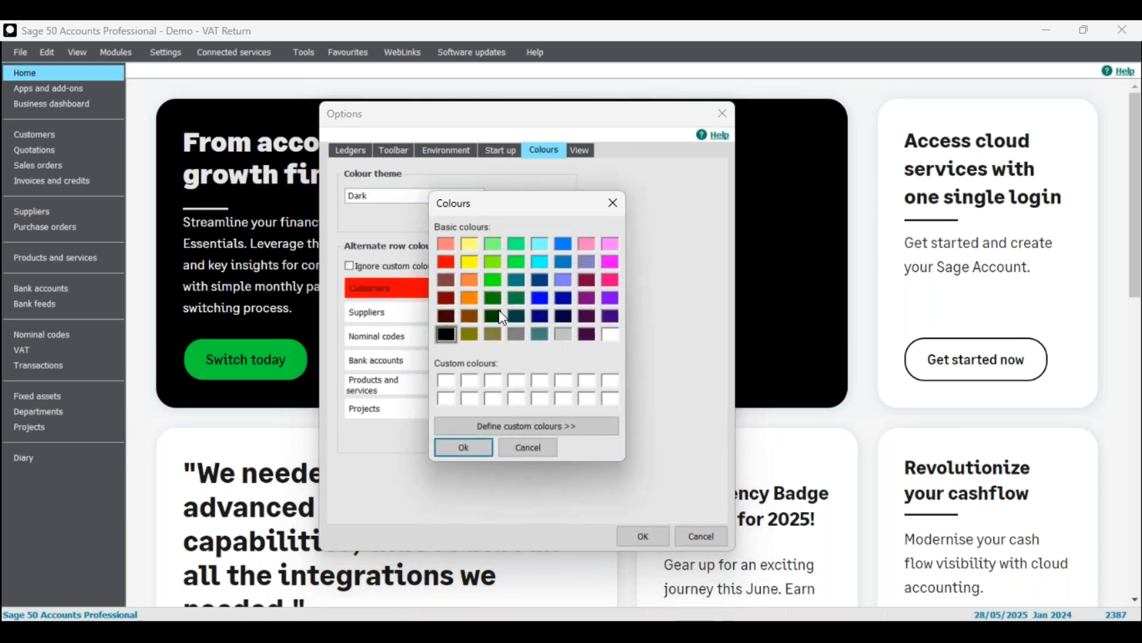
click(493, 280)
click(464, 448)
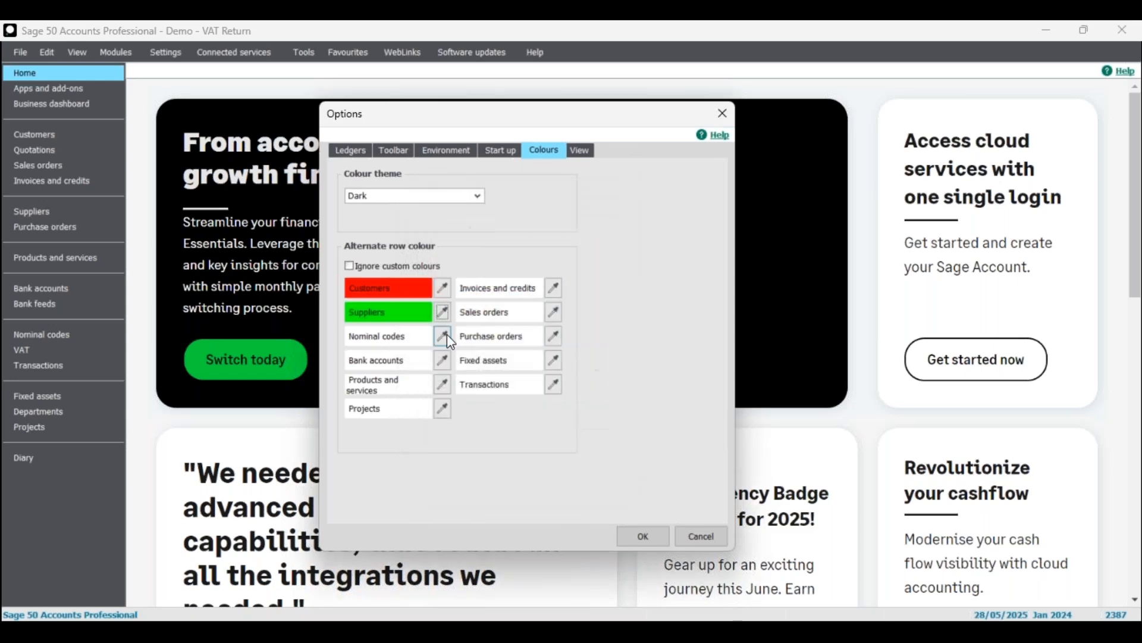
click(646, 535)
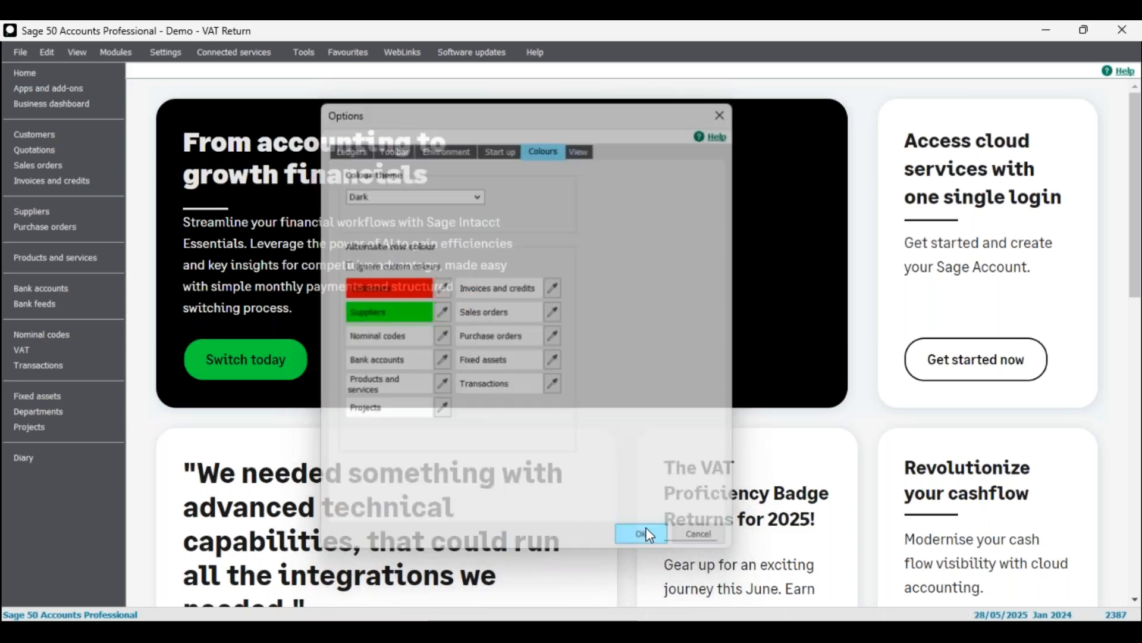
- Check the alternate row colours in the customers and suppliers lists, and return to the customers list
click(65, 134)
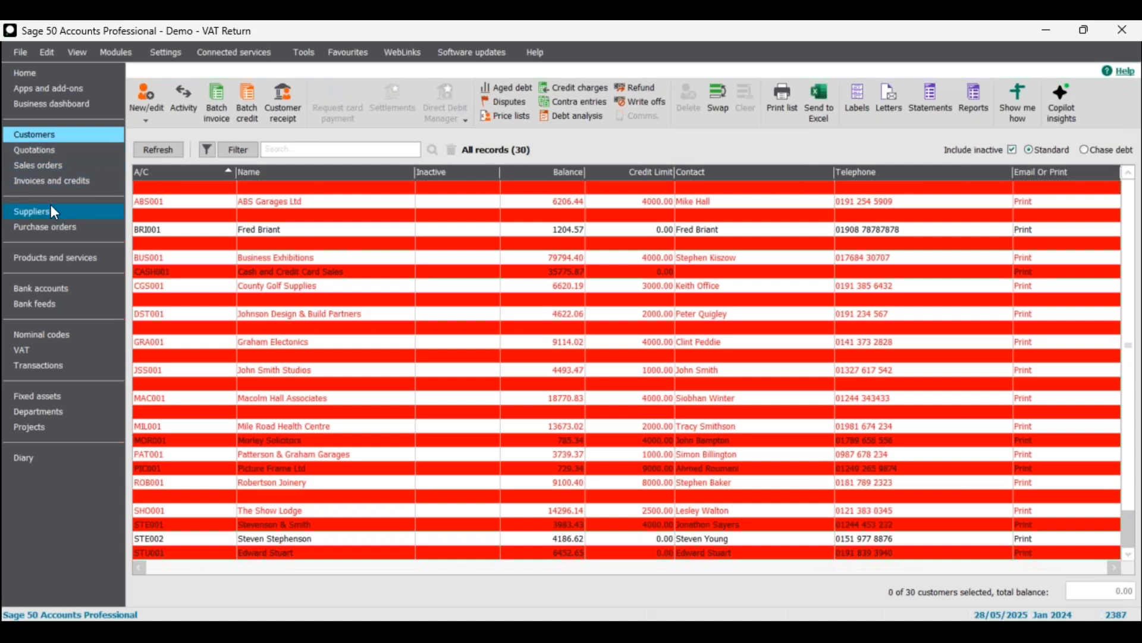
click(62, 168)
click(62, 182)
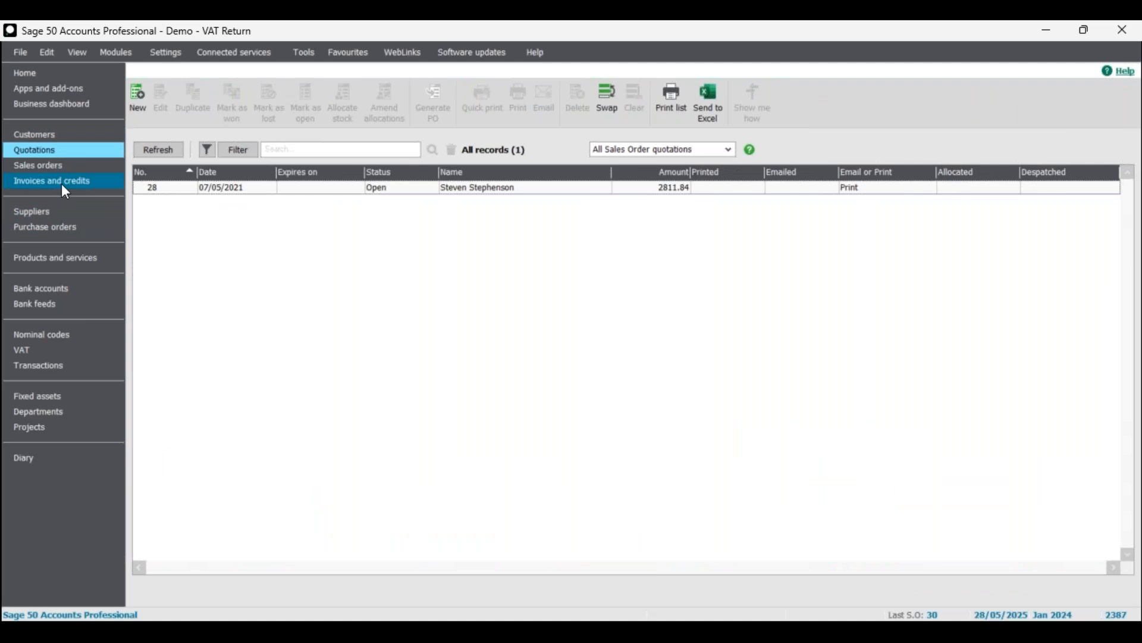
click(63, 205)
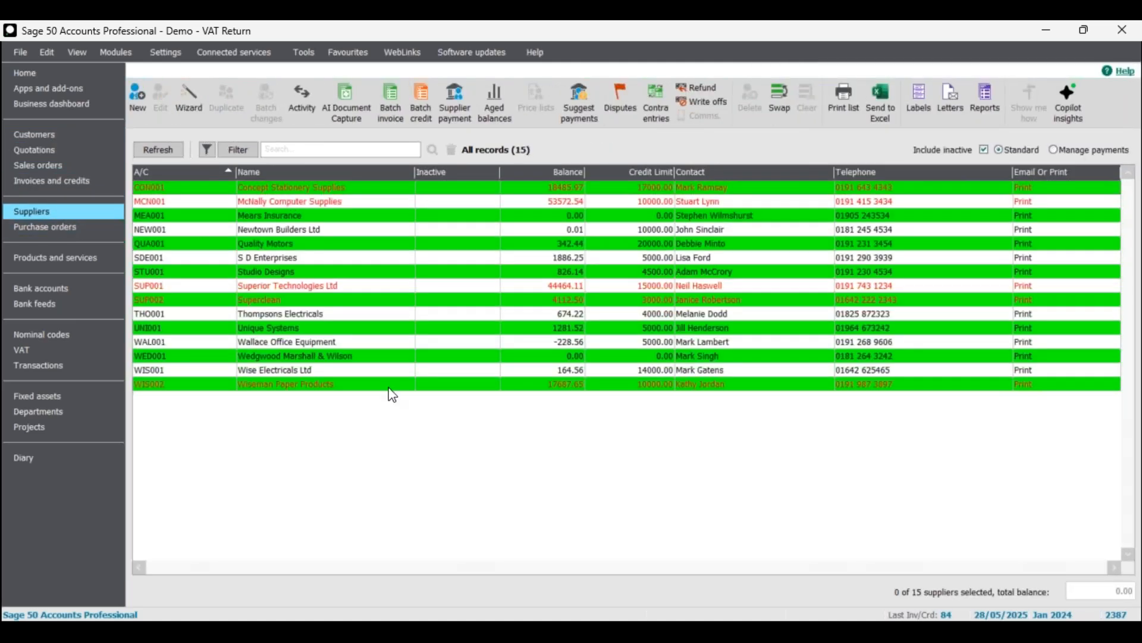
click(29, 141)
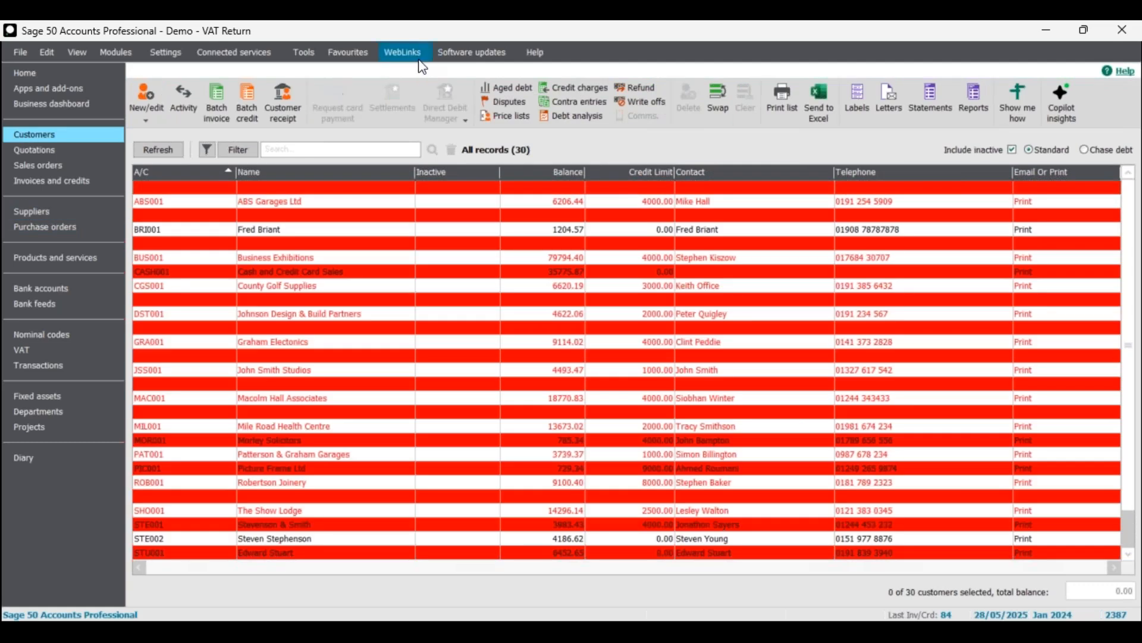
- Reset the alternate row colours for Customers and Suppliers to white in the program options
click(304, 52)
click(345, 214)
click(662, 377)
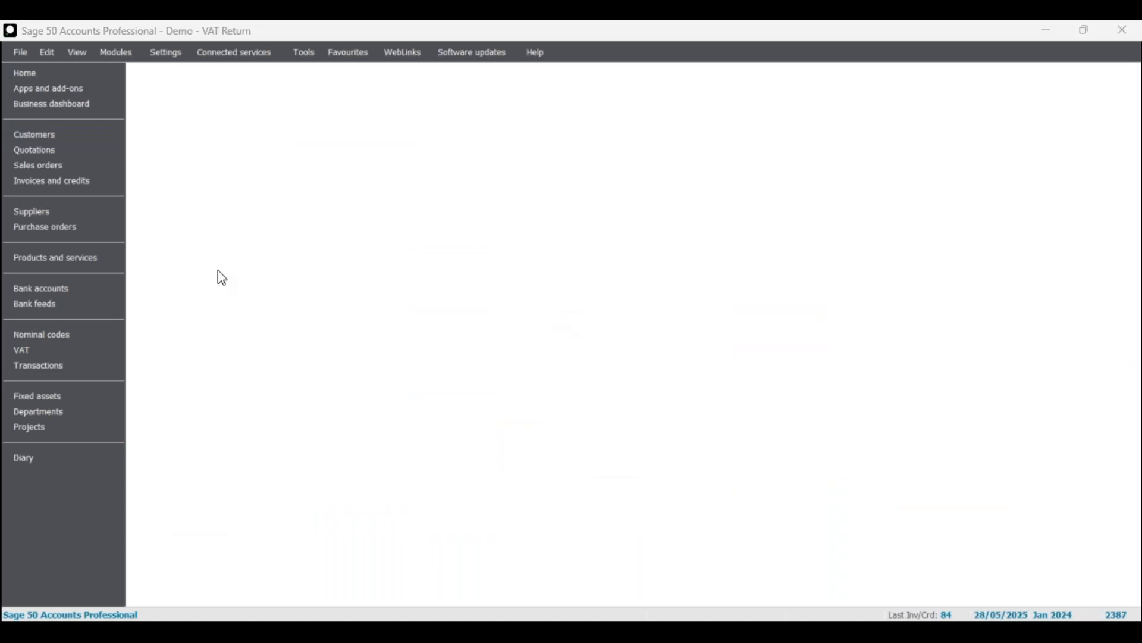
click(620, 189)
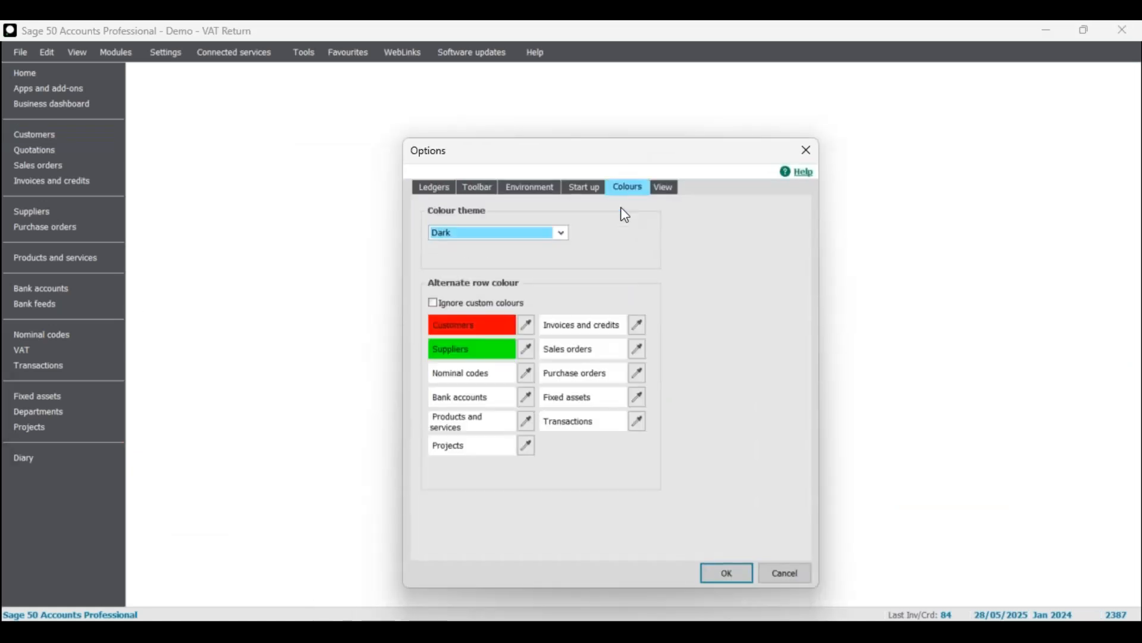
click(525, 330)
click(530, 418)
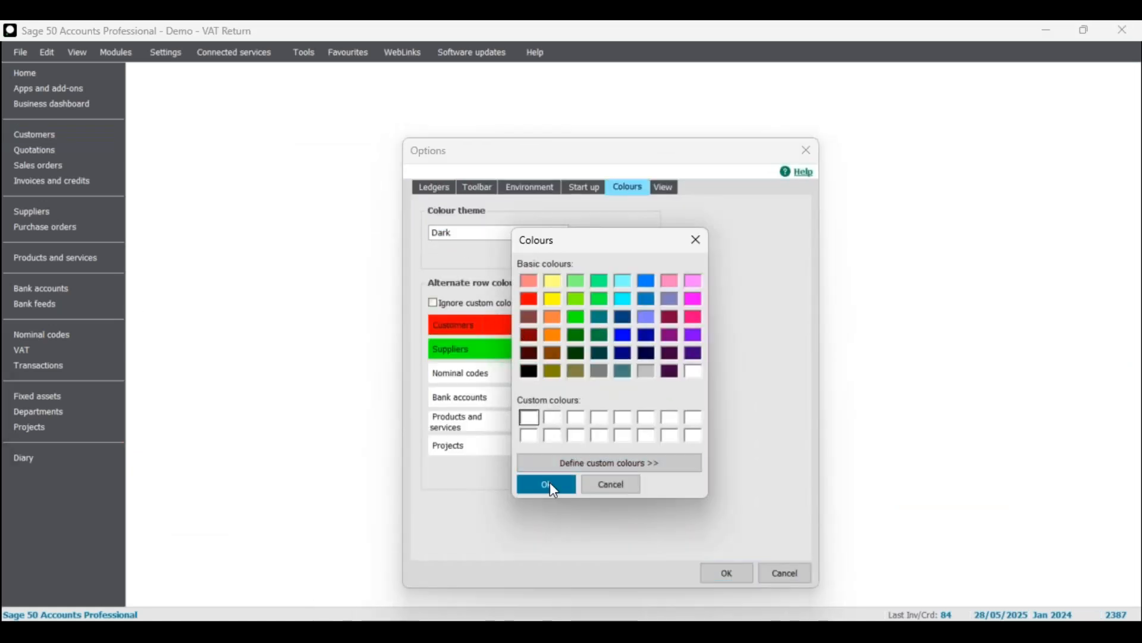
click(549, 471)
click(527, 349)
click(530, 418)
click(560, 484)
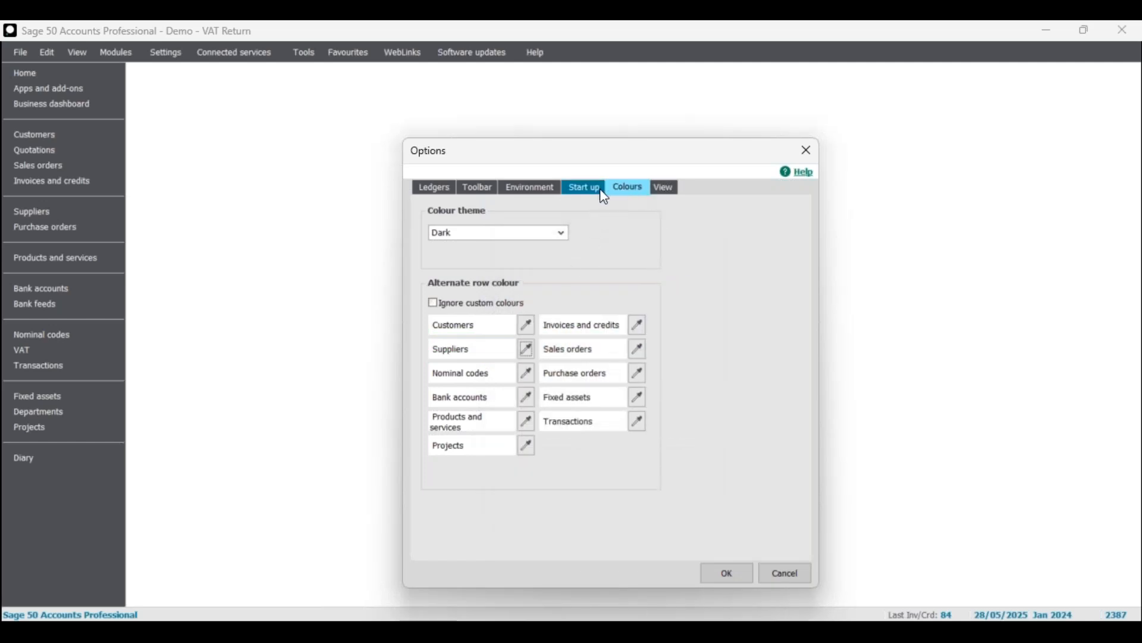
- Review the available initial desktop views in the program options, cancel the options without saving and return to the home page
click(667, 188)
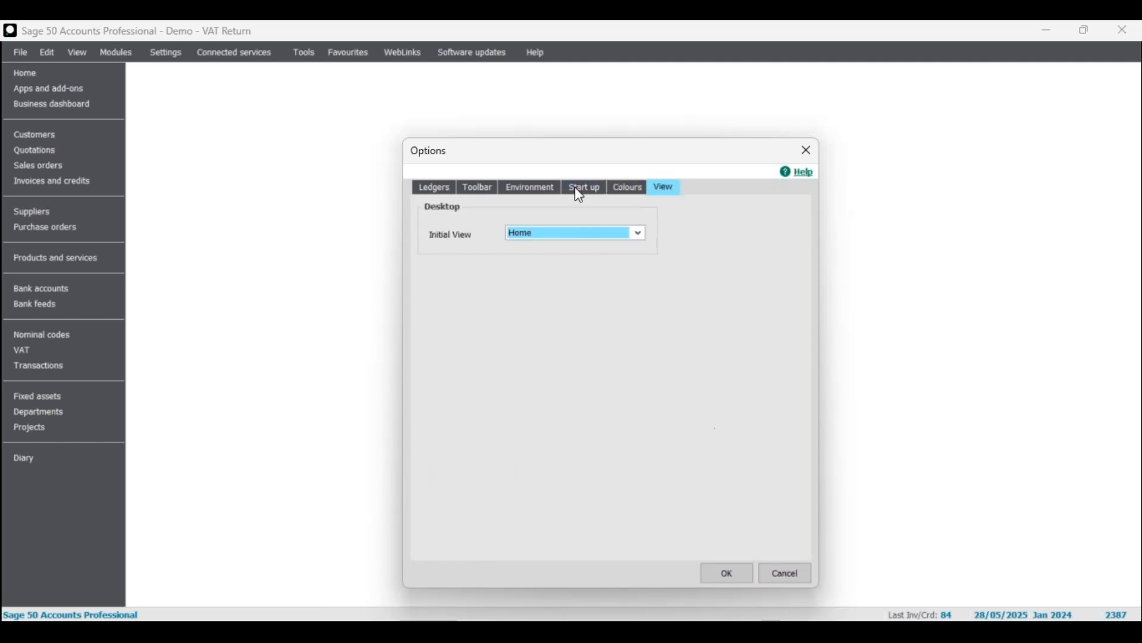
click(638, 234)
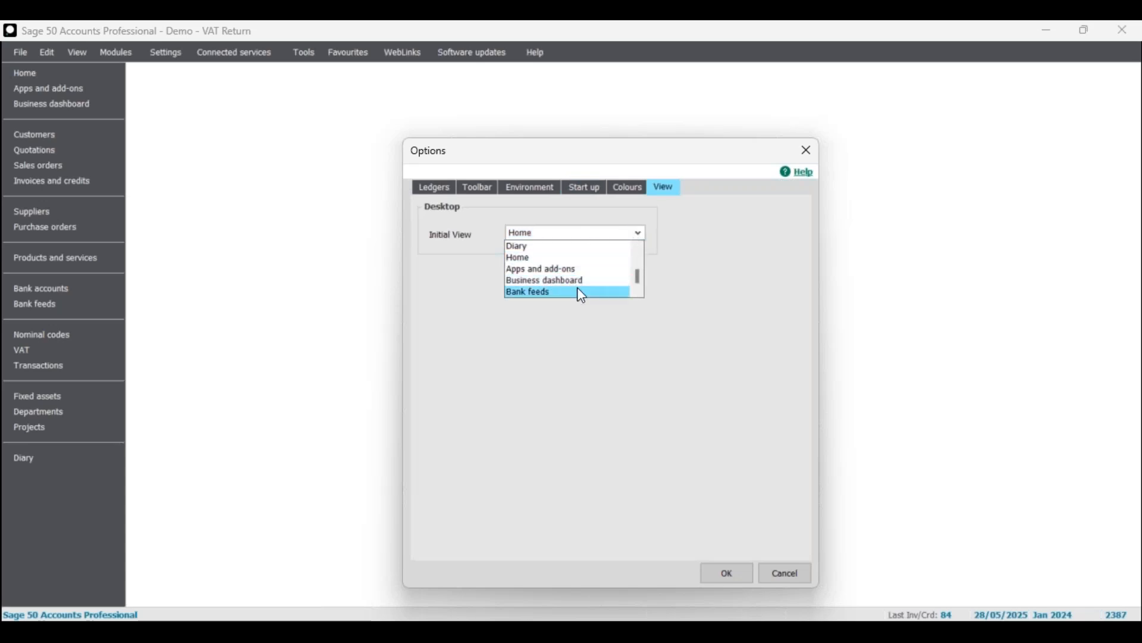
scroll(600, 265, up, 3)
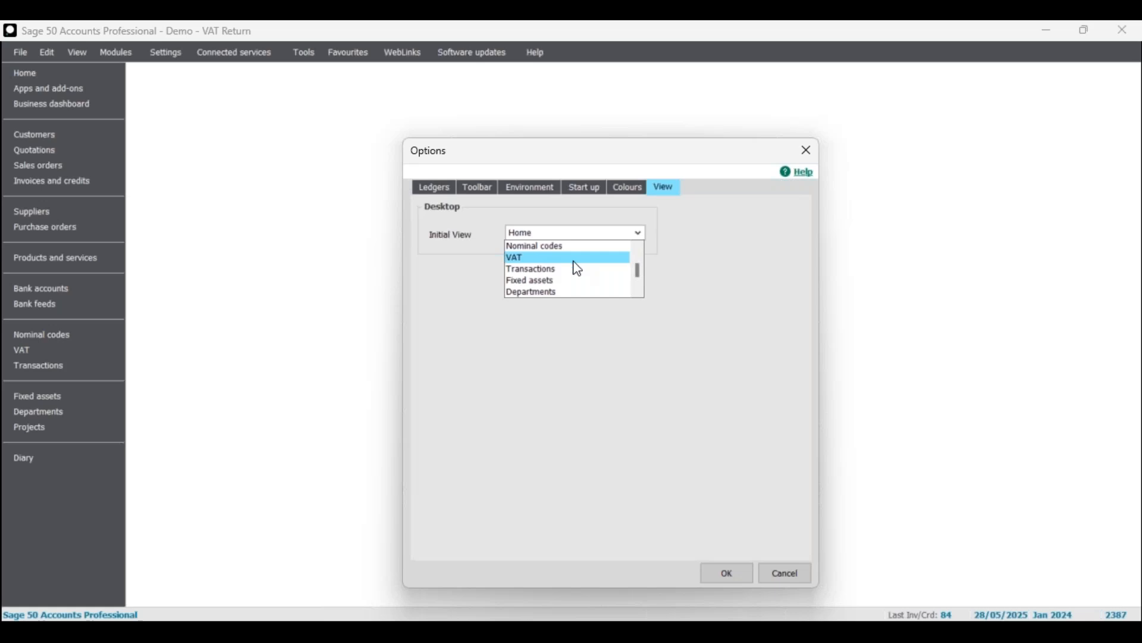
click(790, 569)
click(789, 569)
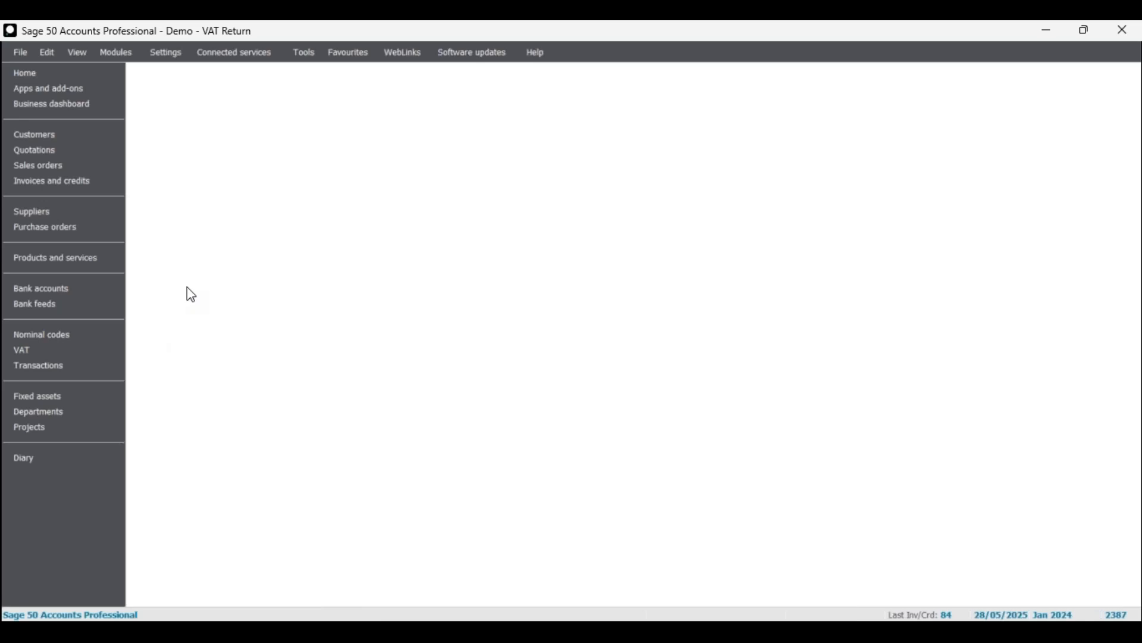
click(45, 76)
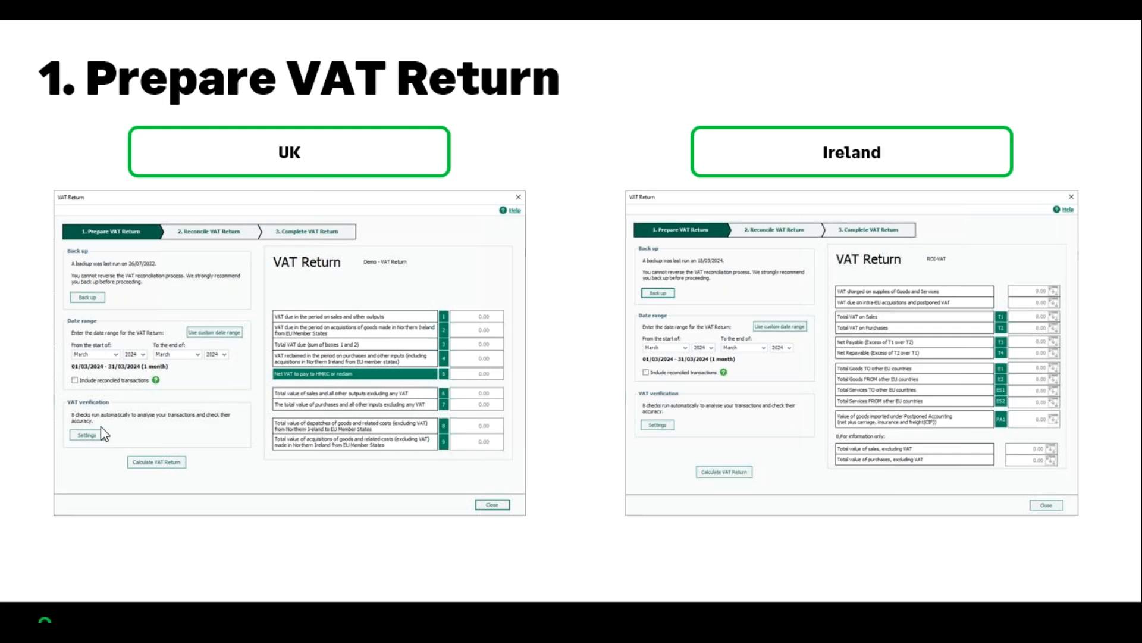
key(Right)
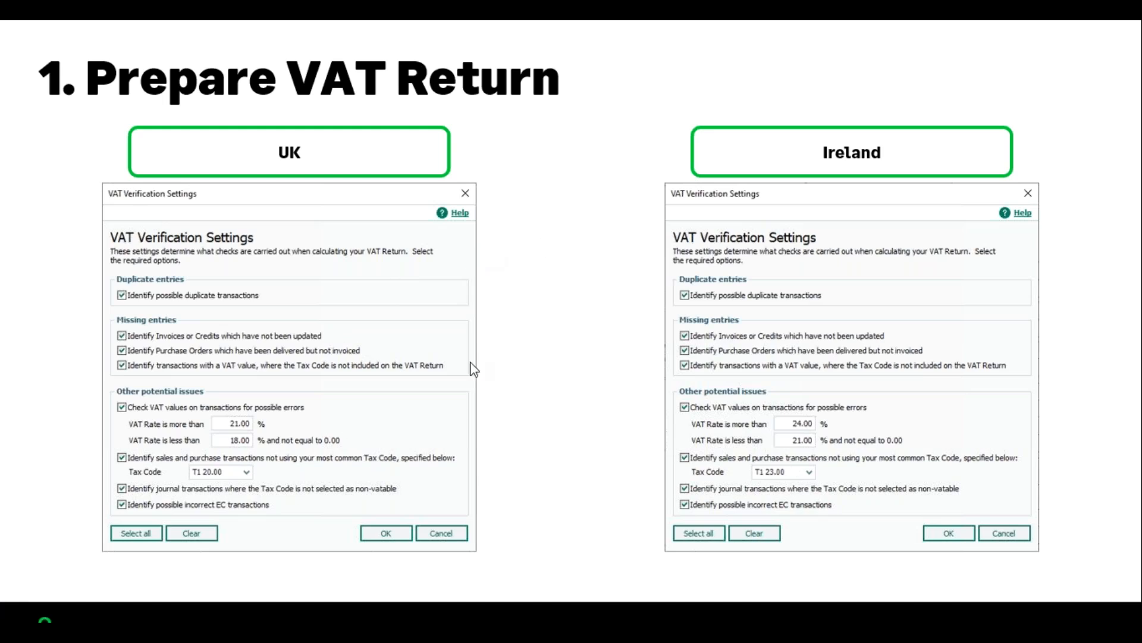
key(Right)
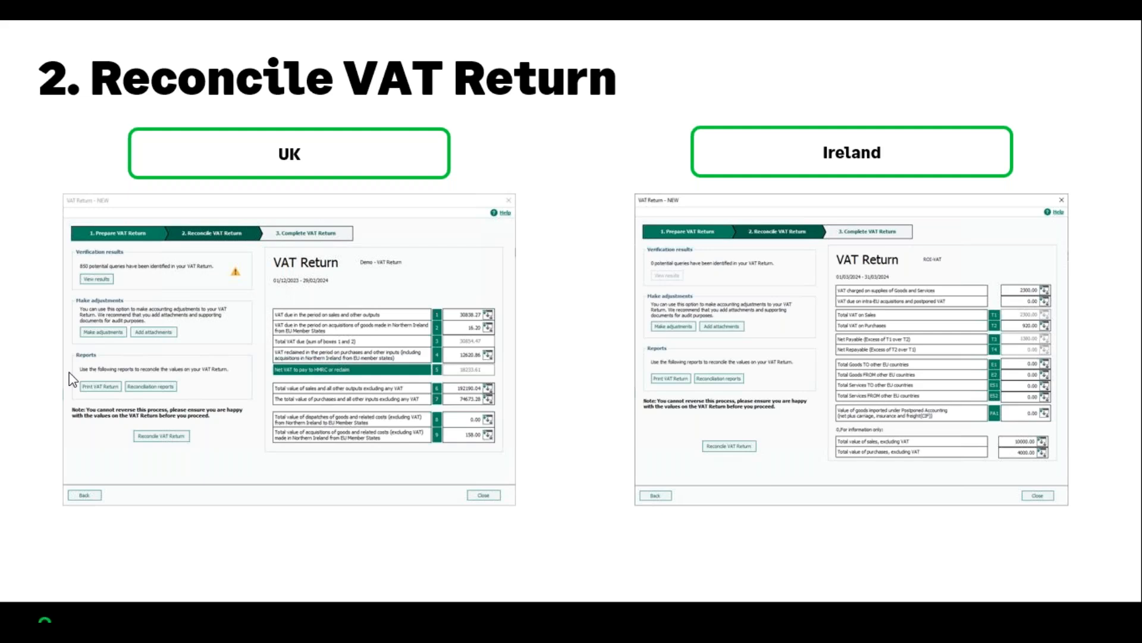
key(Right)
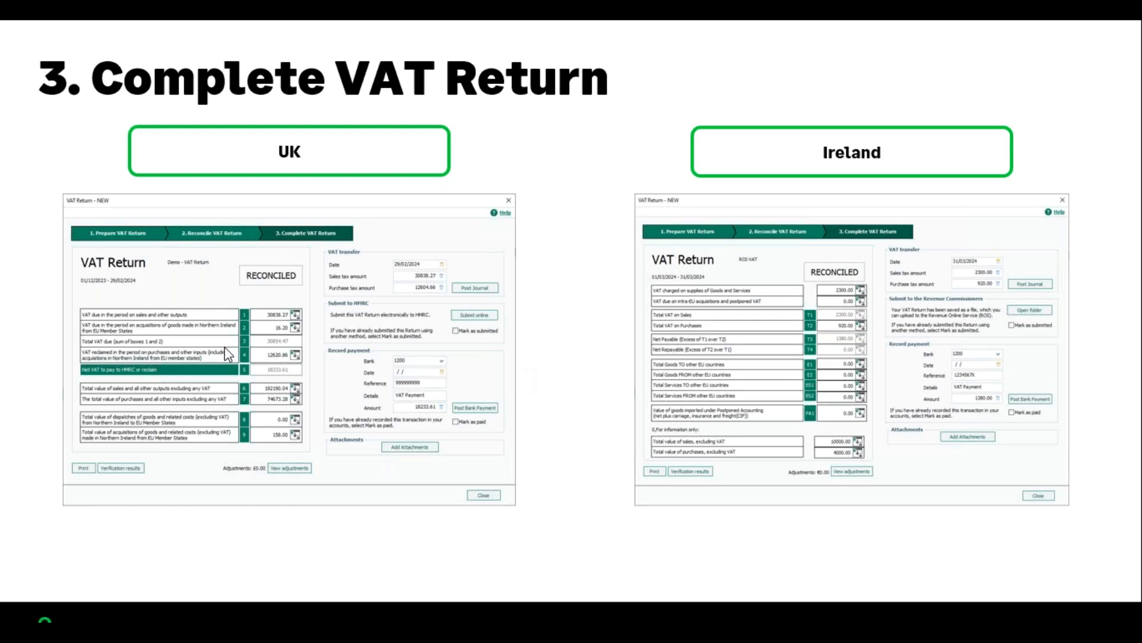
key(Right)
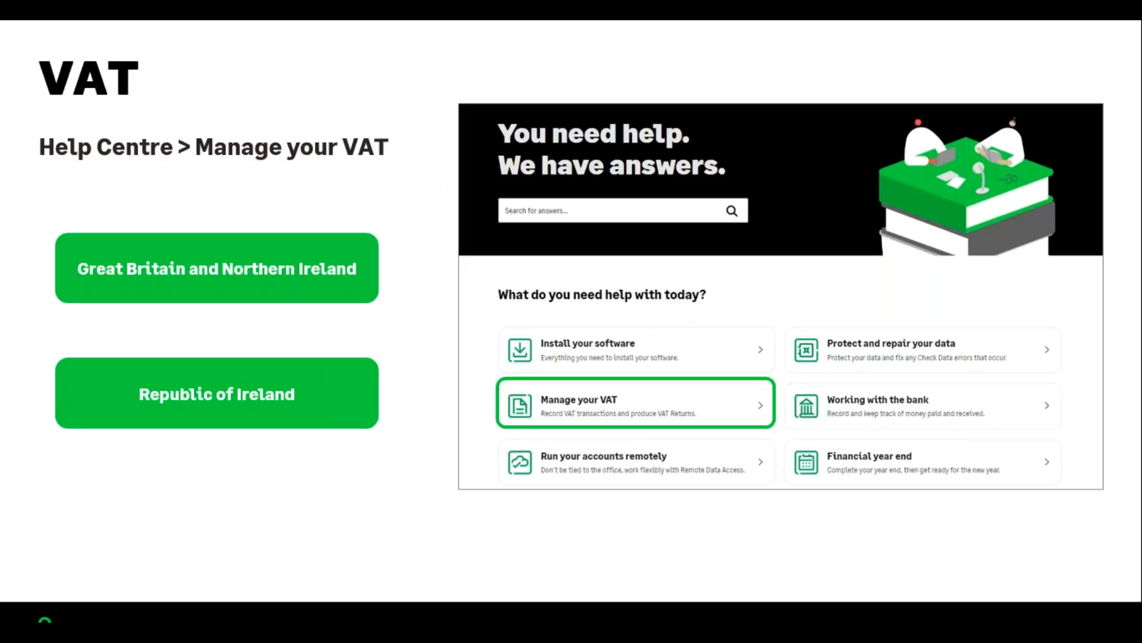